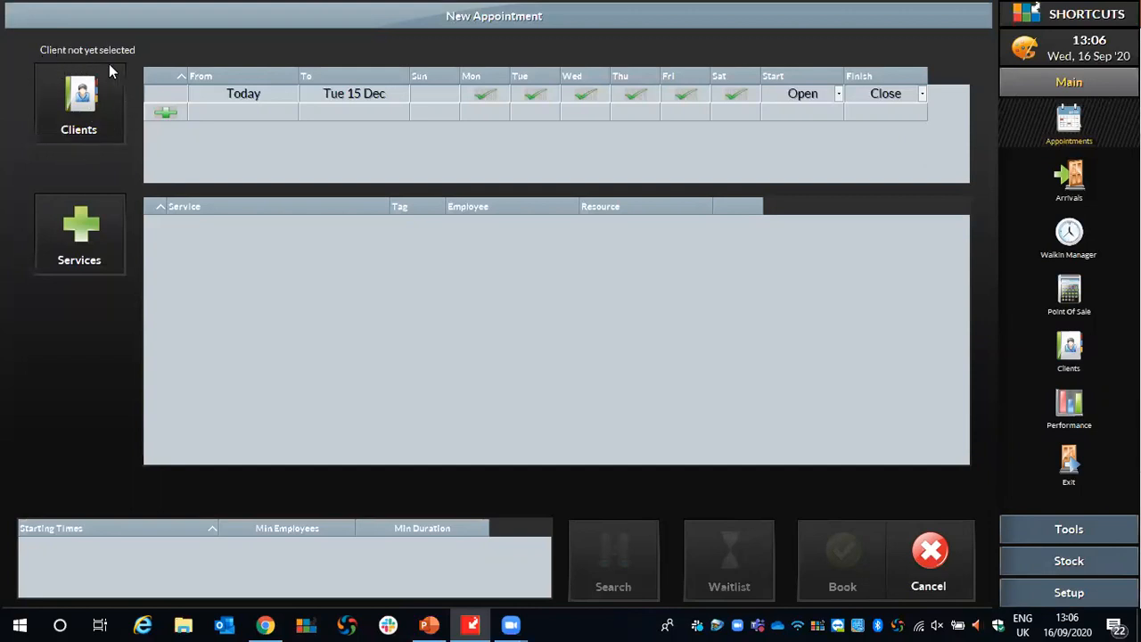
- Assign the existing client second from the end of the client list to the new appointment
left_click(69, 94)
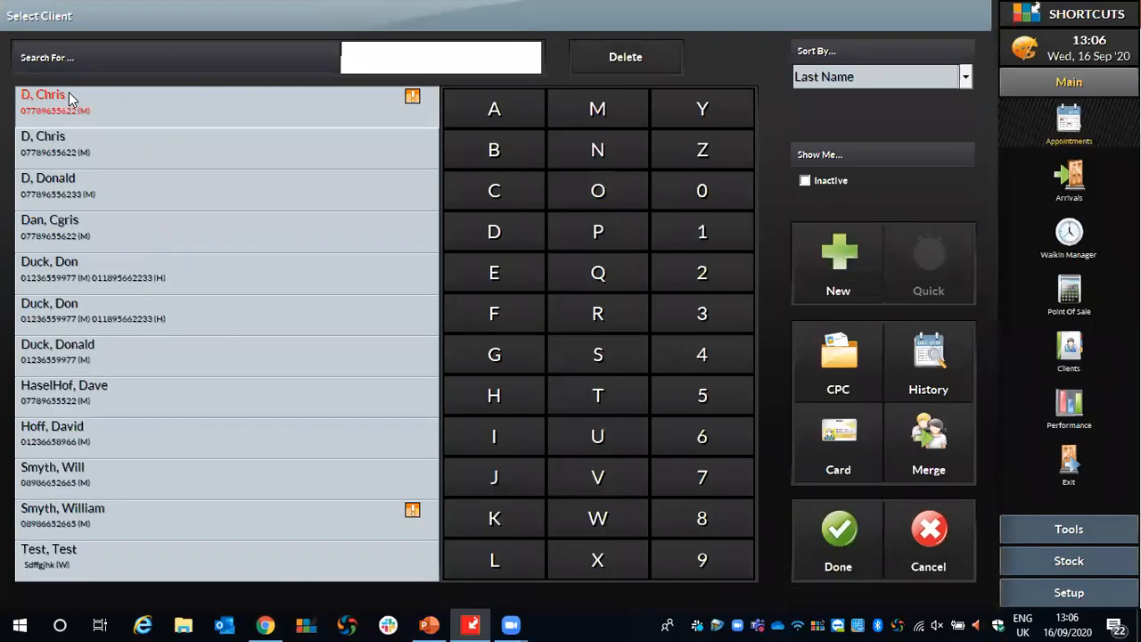
left_click(100, 516)
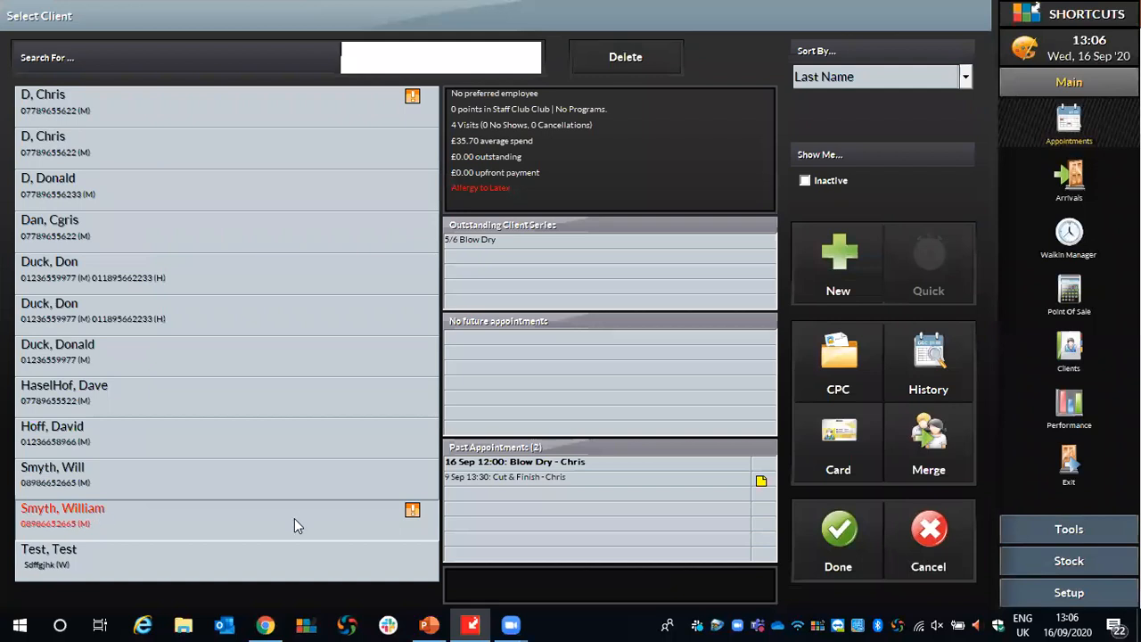
left_click(820, 544)
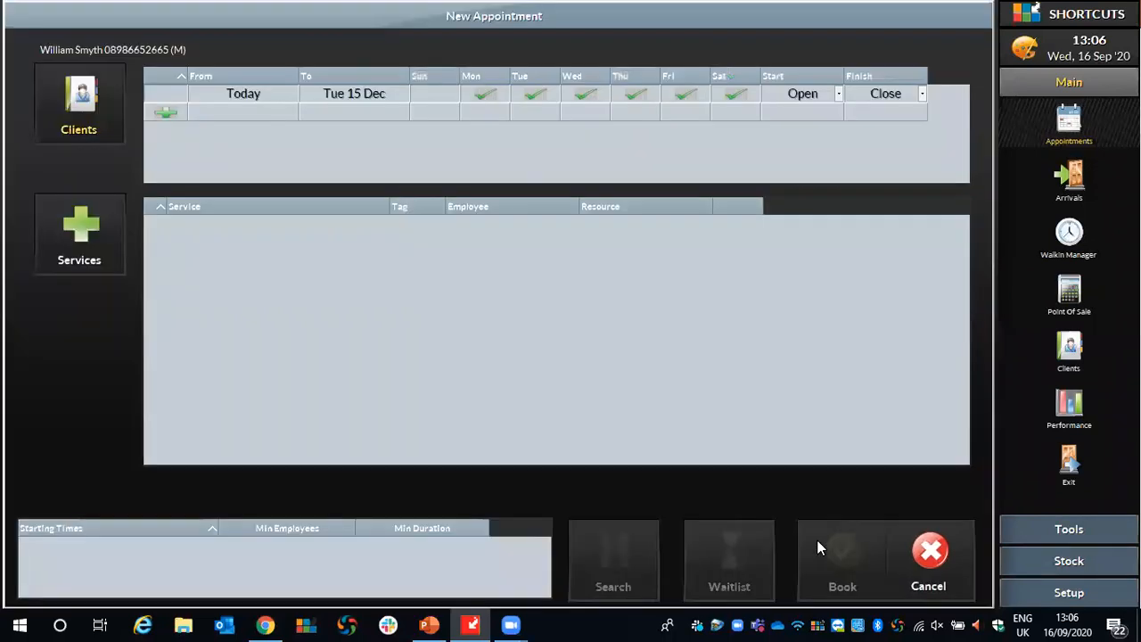
- Set the appointment search range from Today to Wed 30 Sep, leaving only Wednesday, Thursday and Friday enabled
left_click(239, 94)
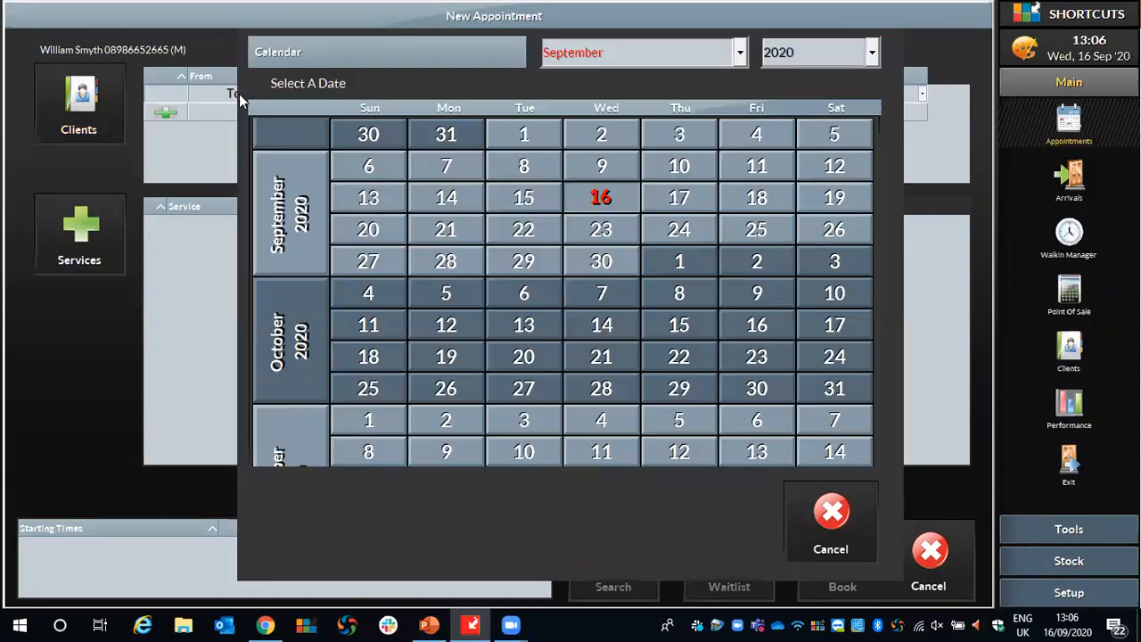
left_click(533, 197)
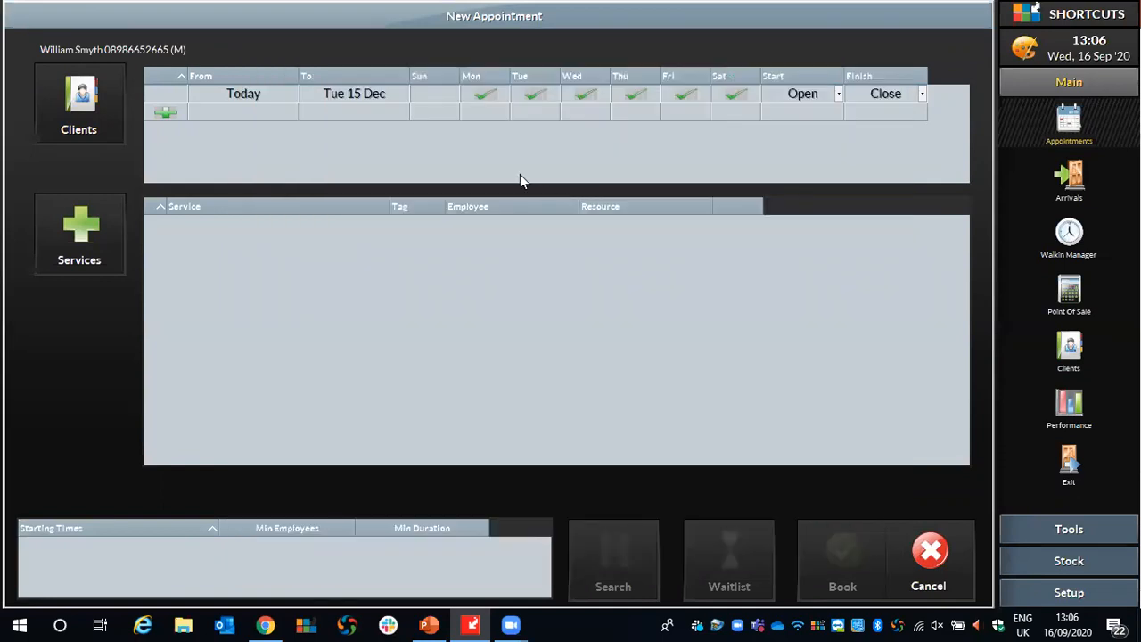
left_click(337, 92)
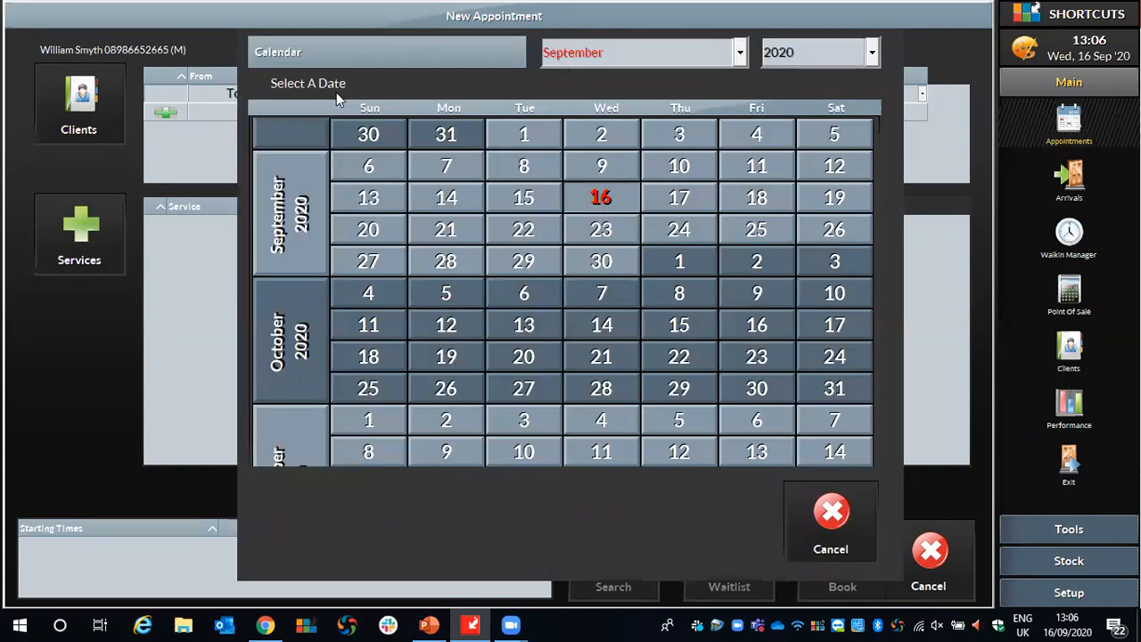
left_click(589, 266)
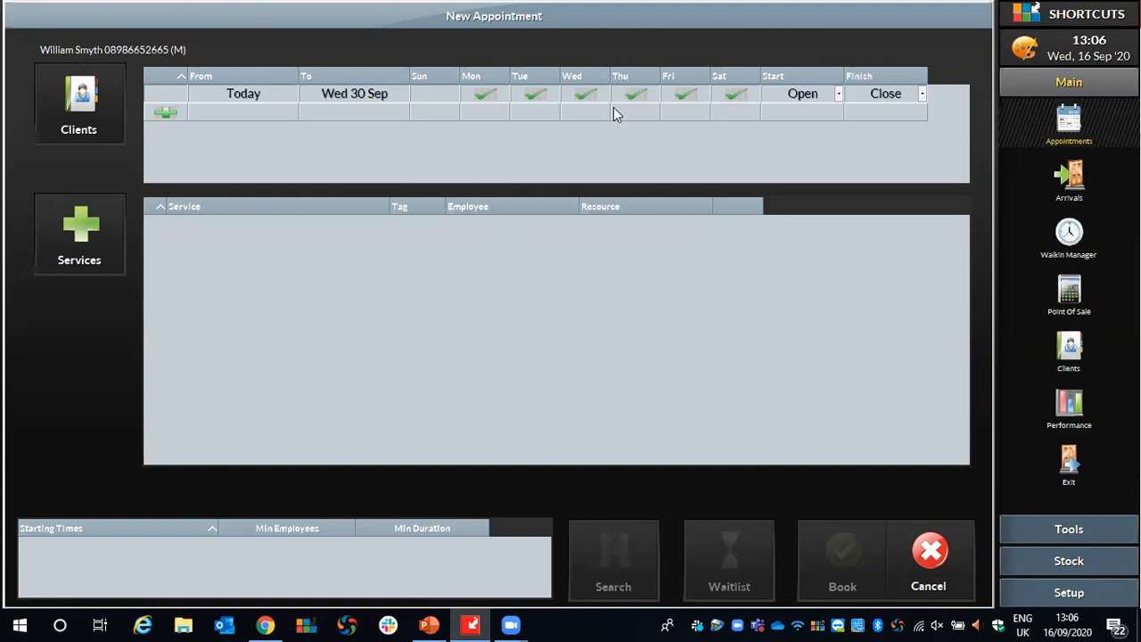
left_click(588, 99)
left_click(634, 96)
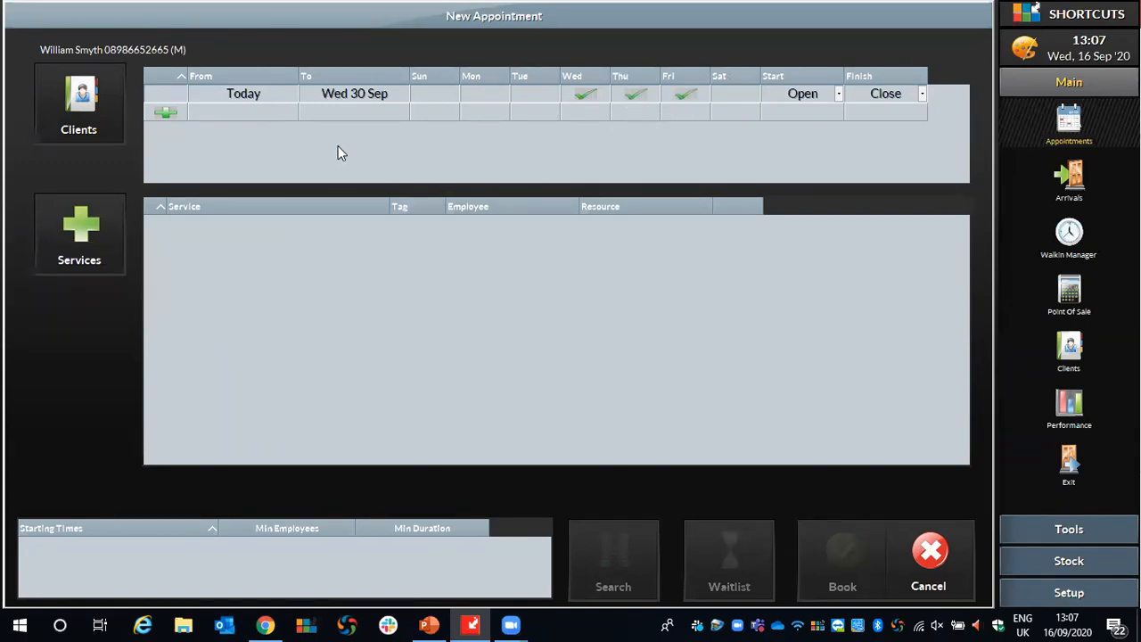
- Set the preferred time window to start at 15:00 and finish at 18:00
left_click(812, 94)
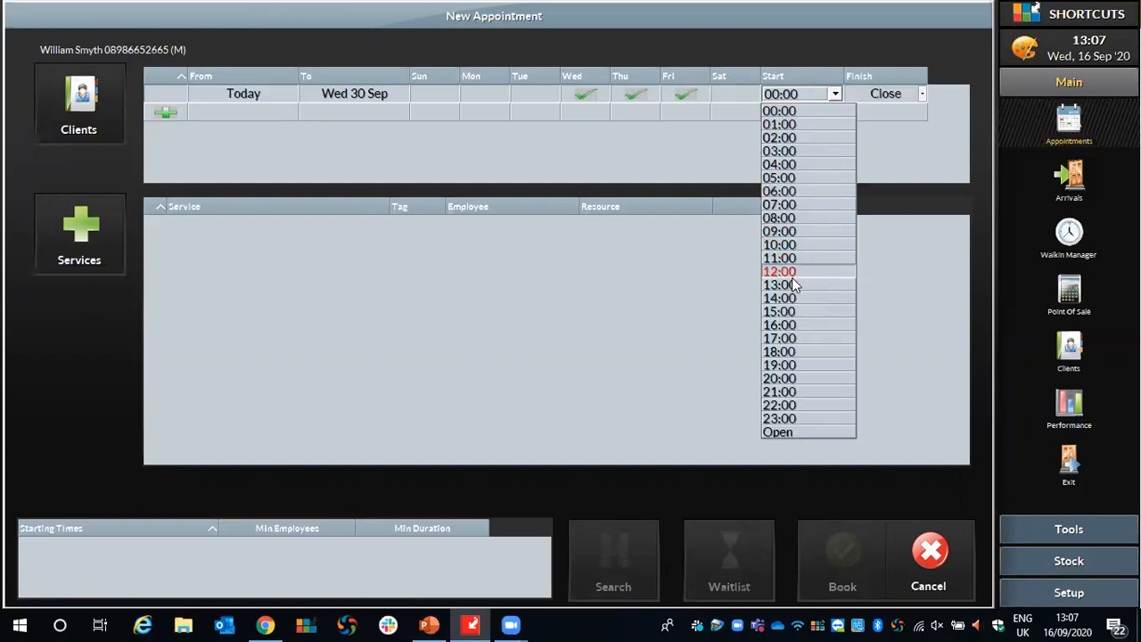
left_click(785, 312)
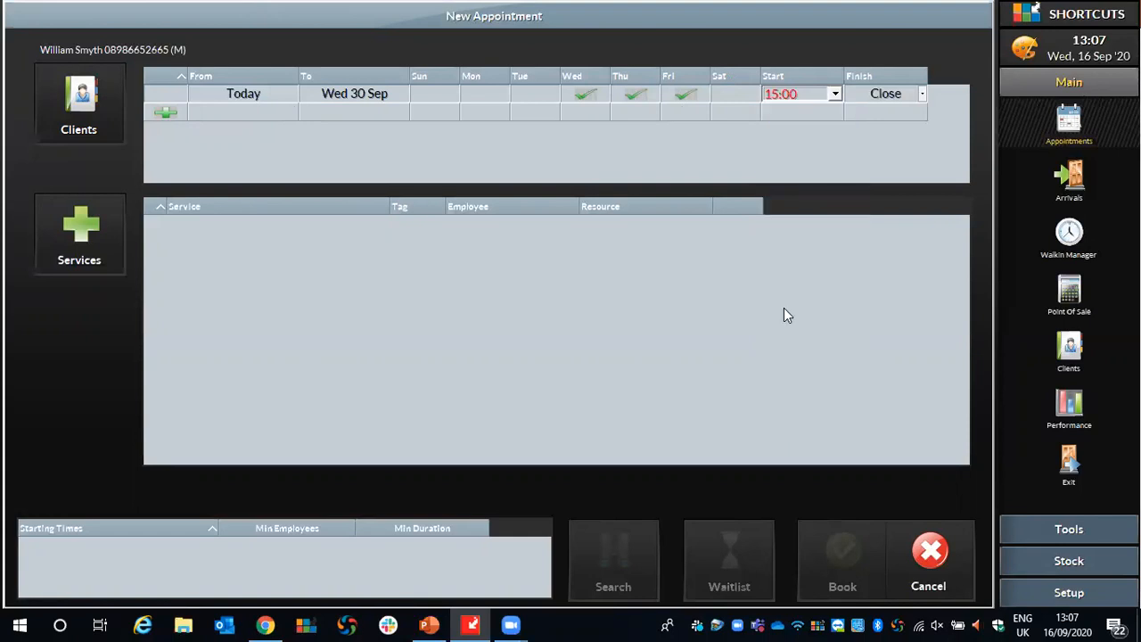
left_click(921, 94)
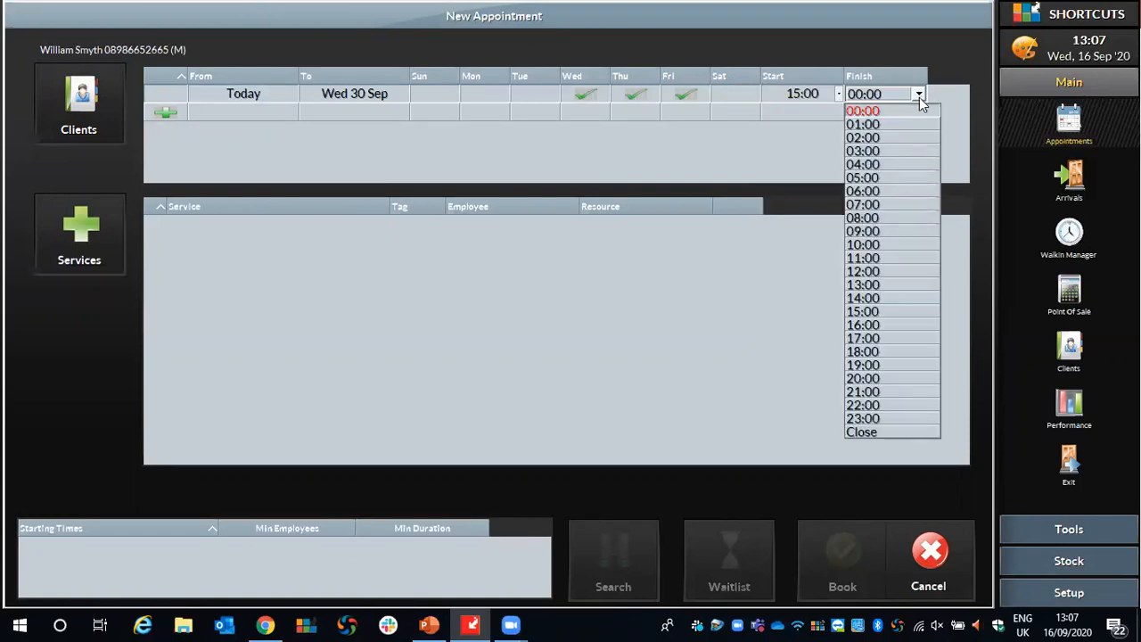
left_click(864, 351)
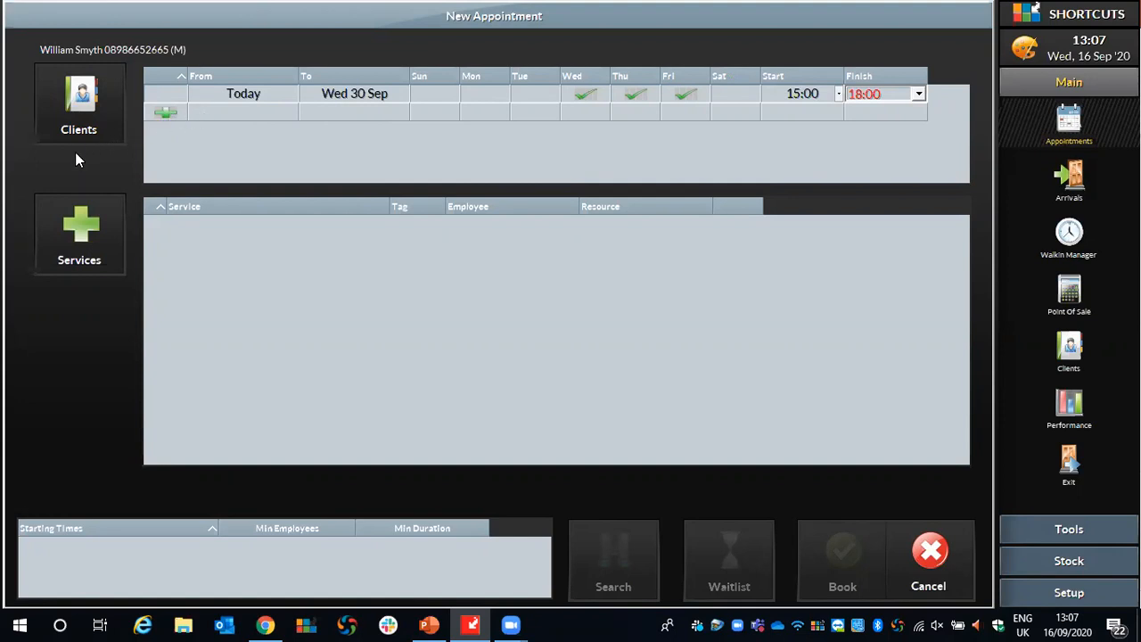
- Add the Cut & Finish service from the Ladies category to the appointment
left_click(63, 247)
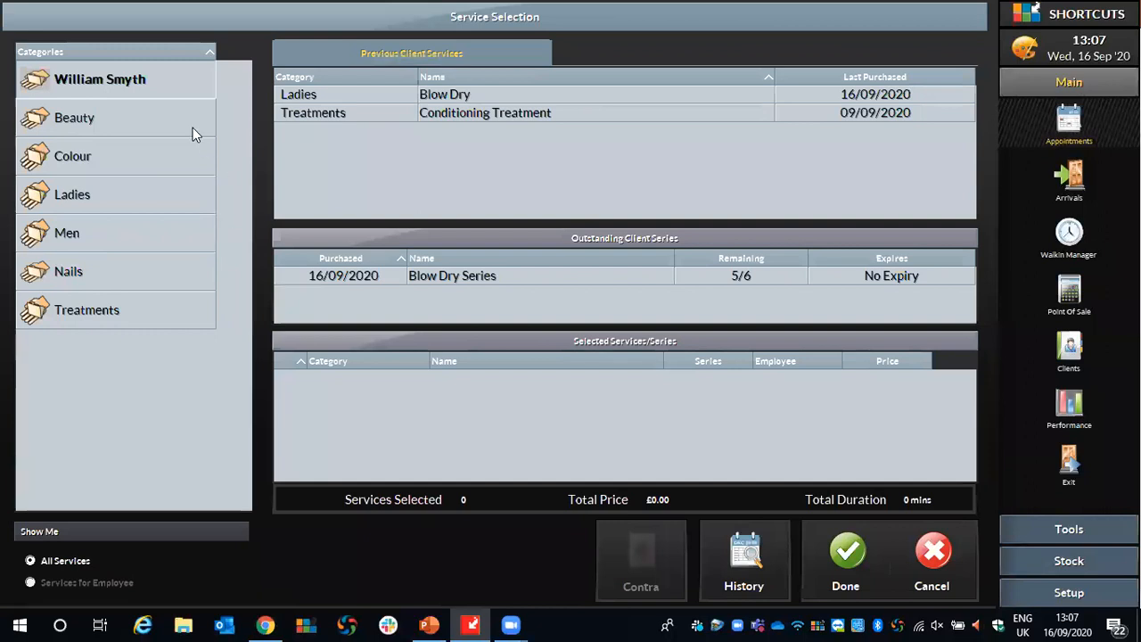
left_click(59, 191)
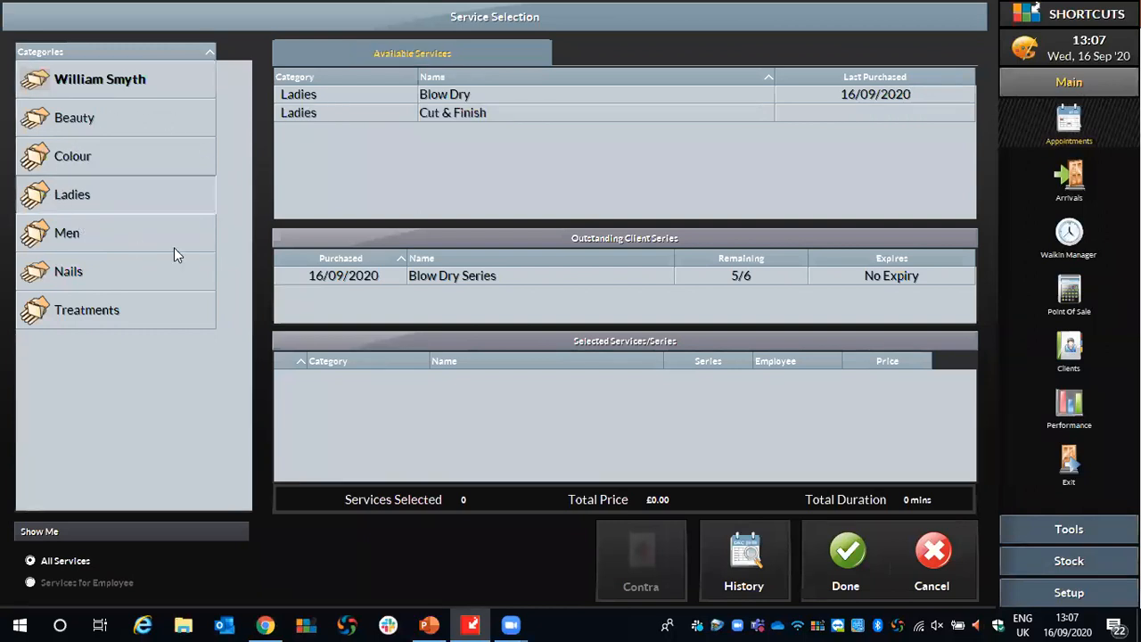
left_click(431, 112)
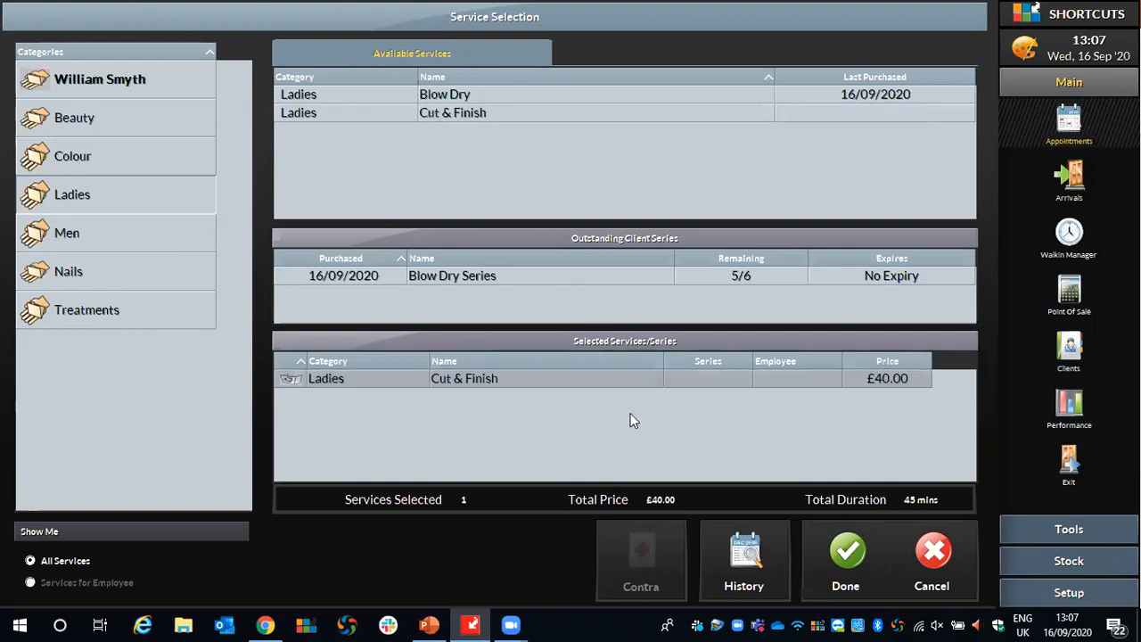
left_click(845, 556)
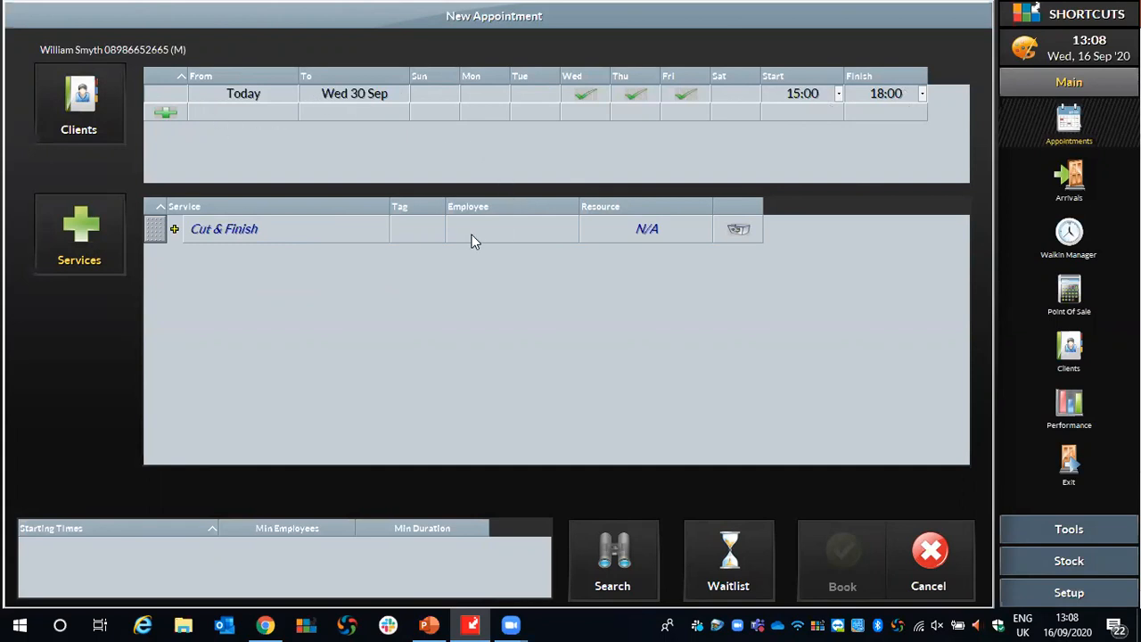
- Leave the employee unassigned, search for available times and choose today's 15:00 slot
left_click(497, 231)
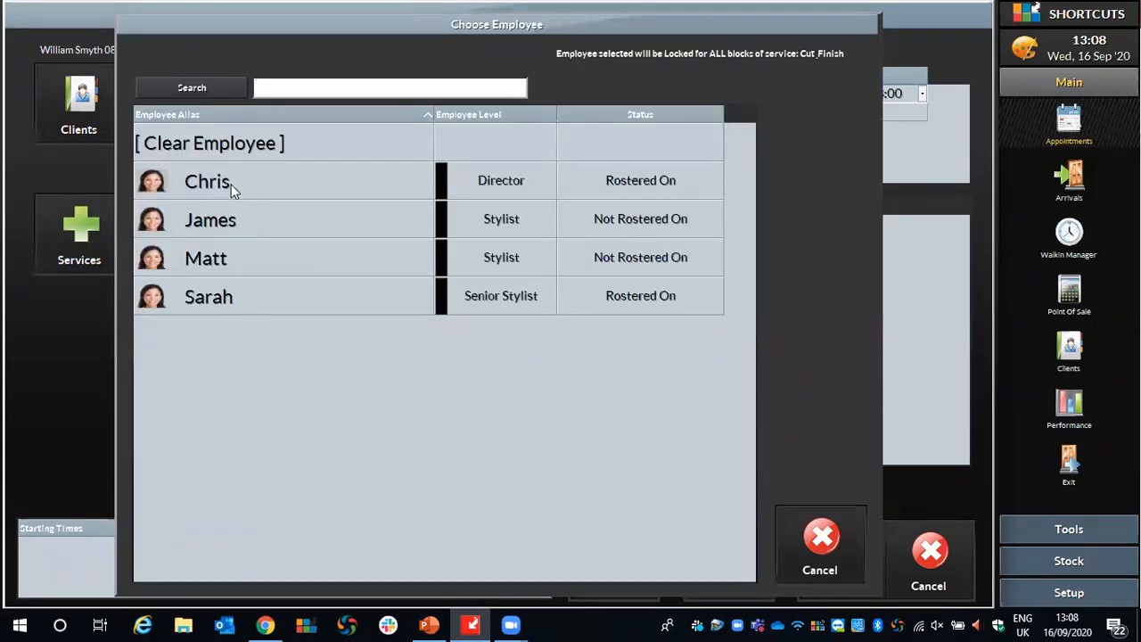
left_click(811, 537)
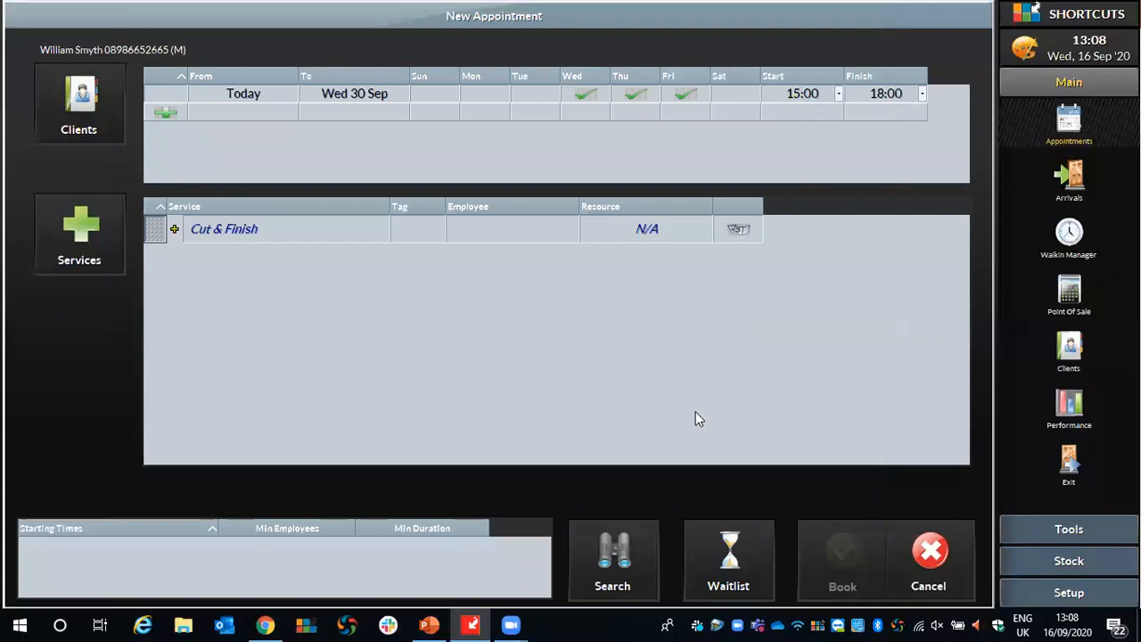
left_click(635, 564)
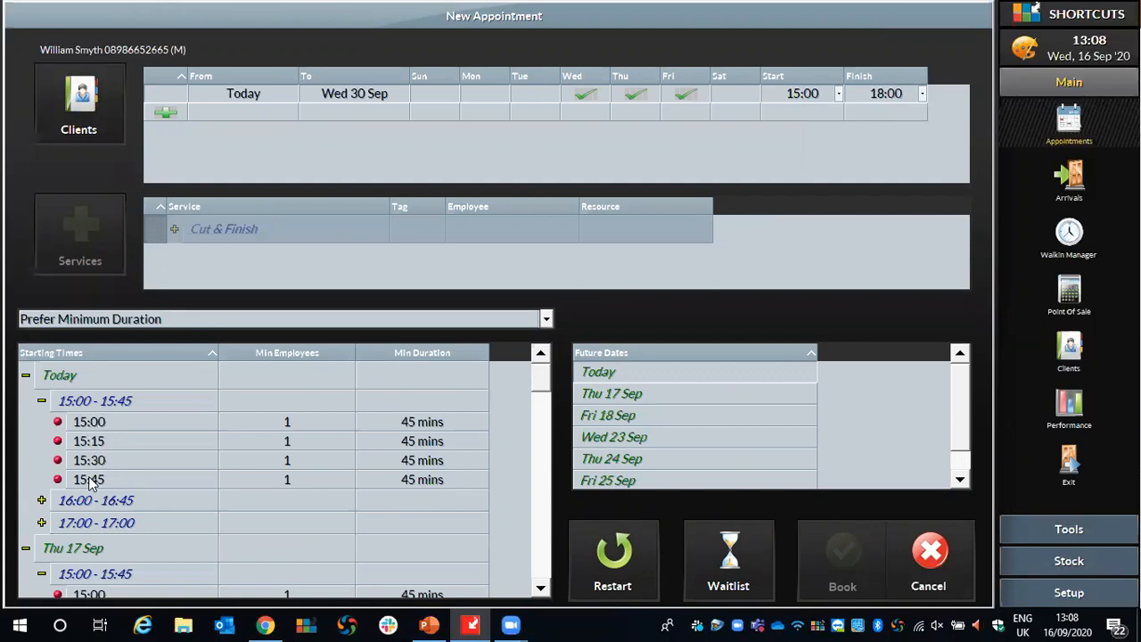
double_click(90, 422)
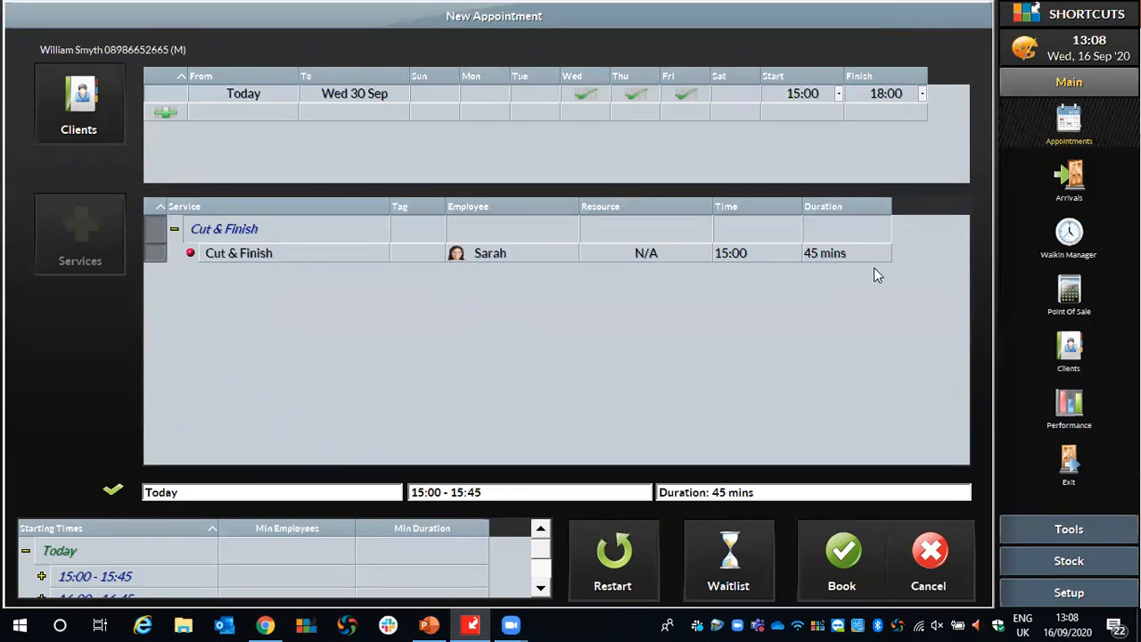
- Book the appointment with the New Client tag
left_click(840, 561)
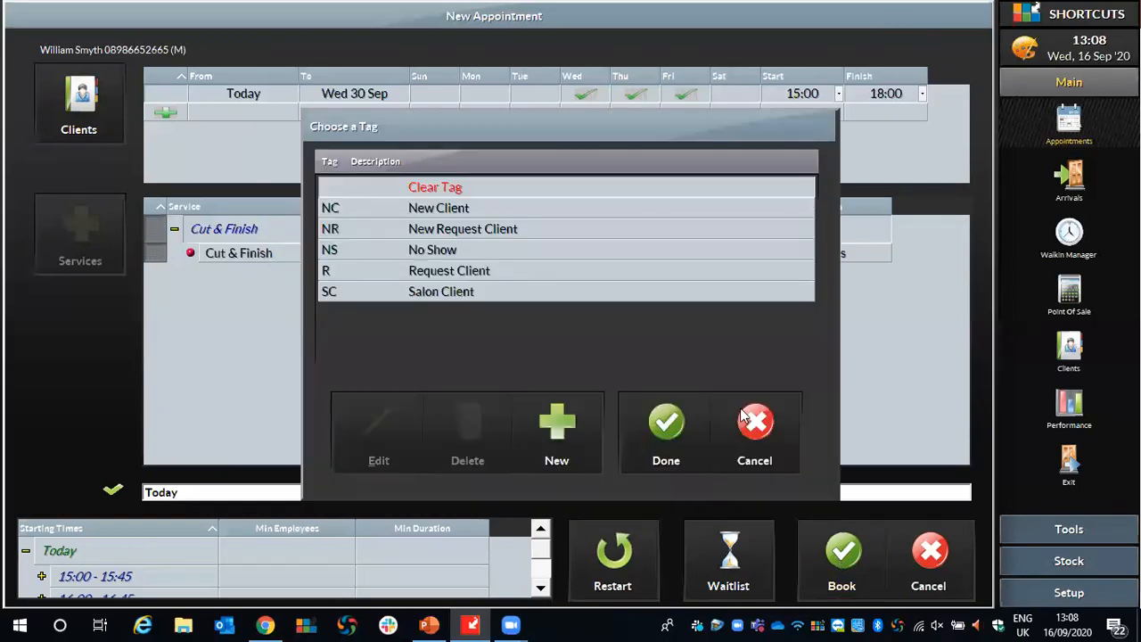
left_click(436, 210)
left_click(662, 417)
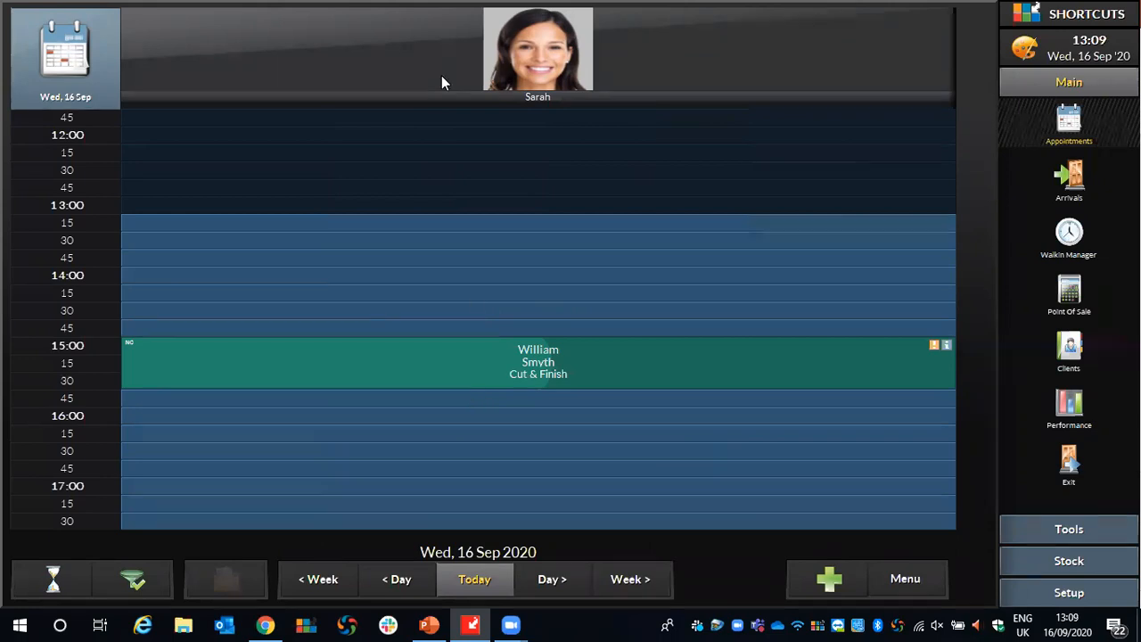
- Lift the active employee filter and restrict the appointment book to employees who are Rostered On
left_click(123, 572)
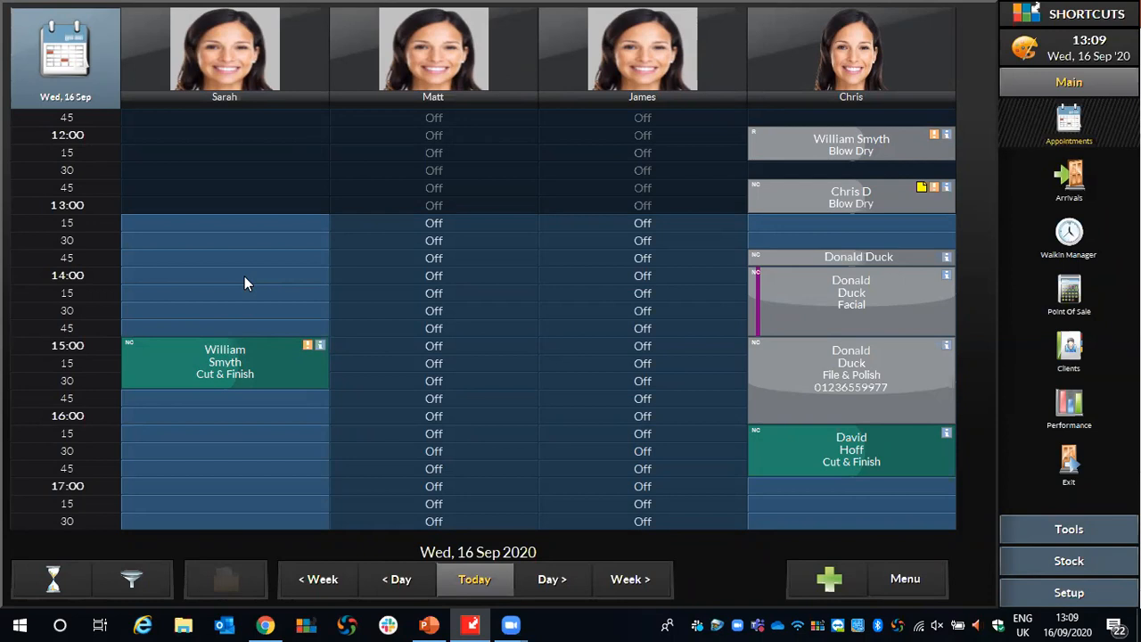
left_click(134, 579)
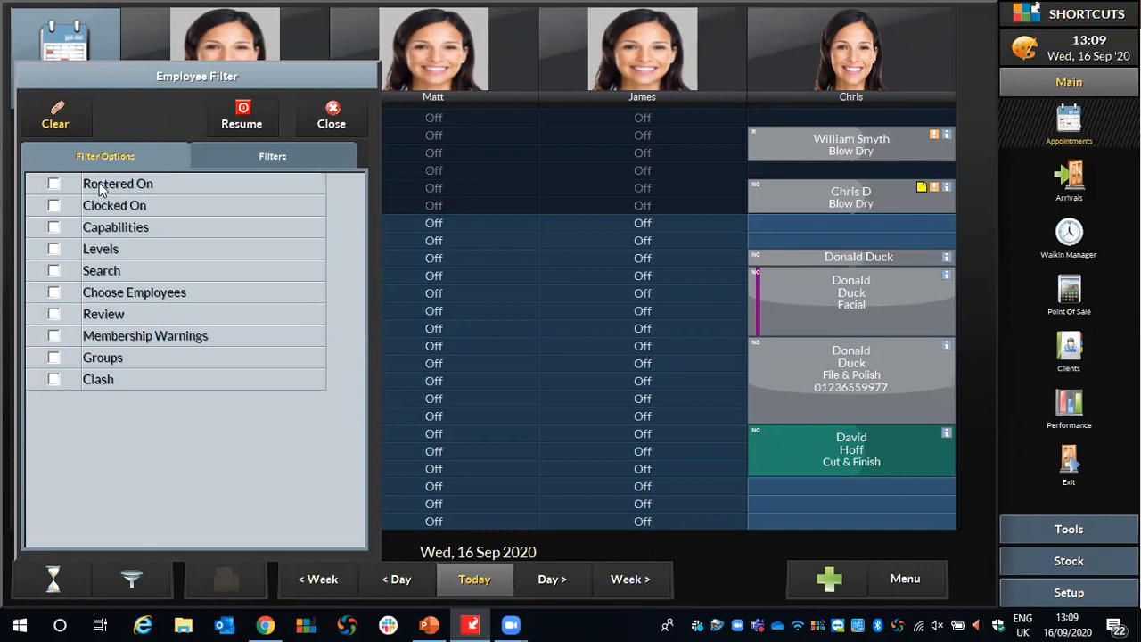
left_click(54, 185)
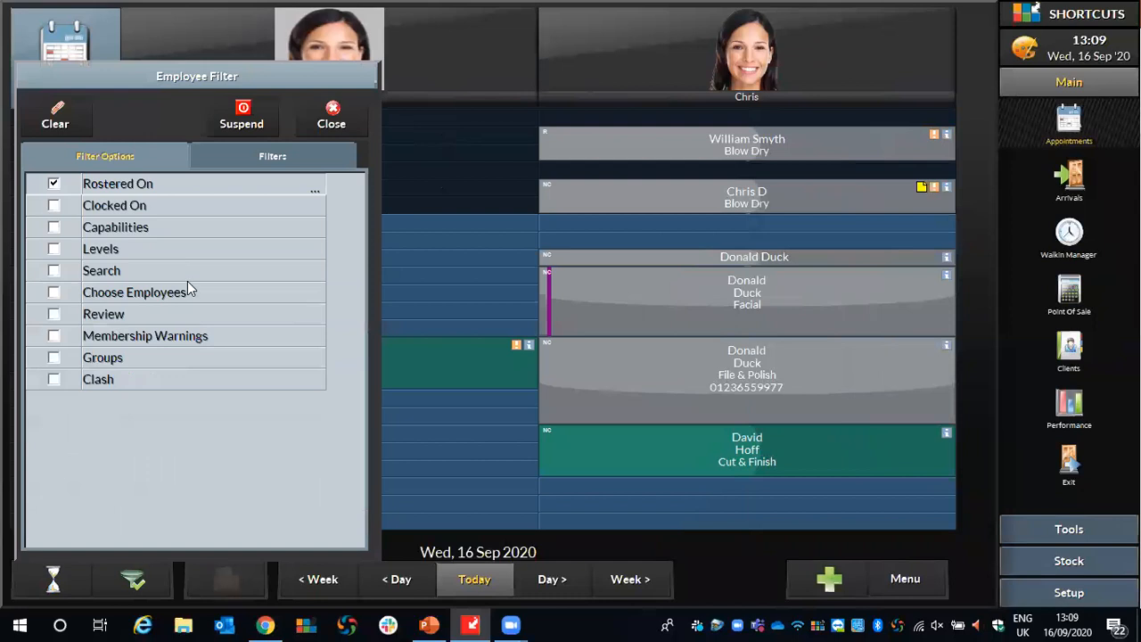
left_click(674, 558)
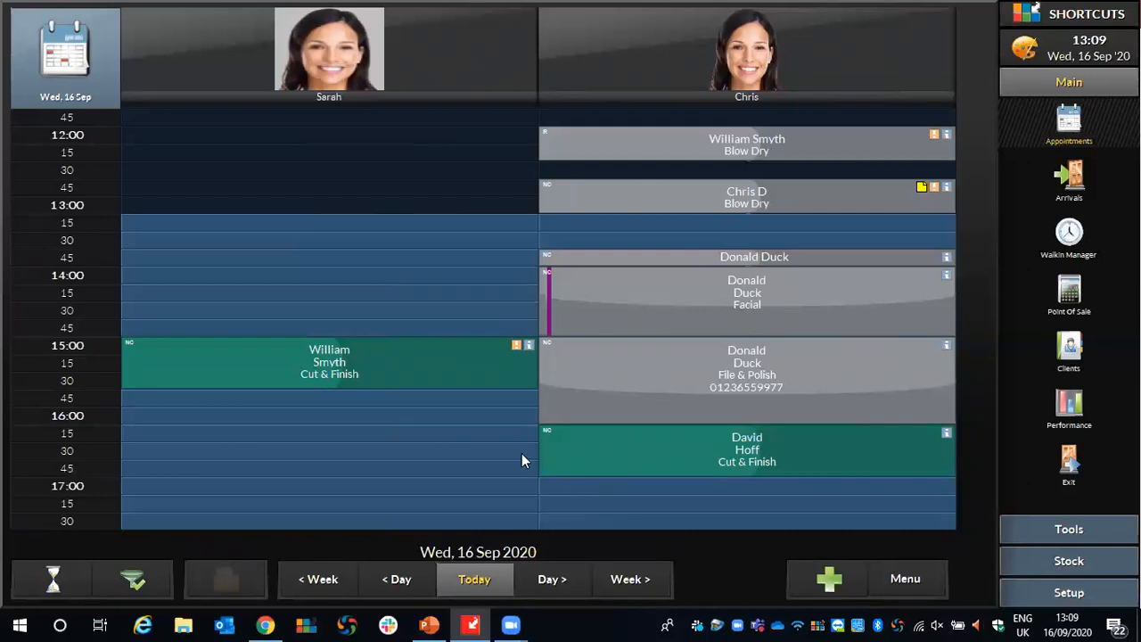
- Suspend the Rostered On filter and review the Levels and Choose Employees filter options without applying them
left_click(130, 584)
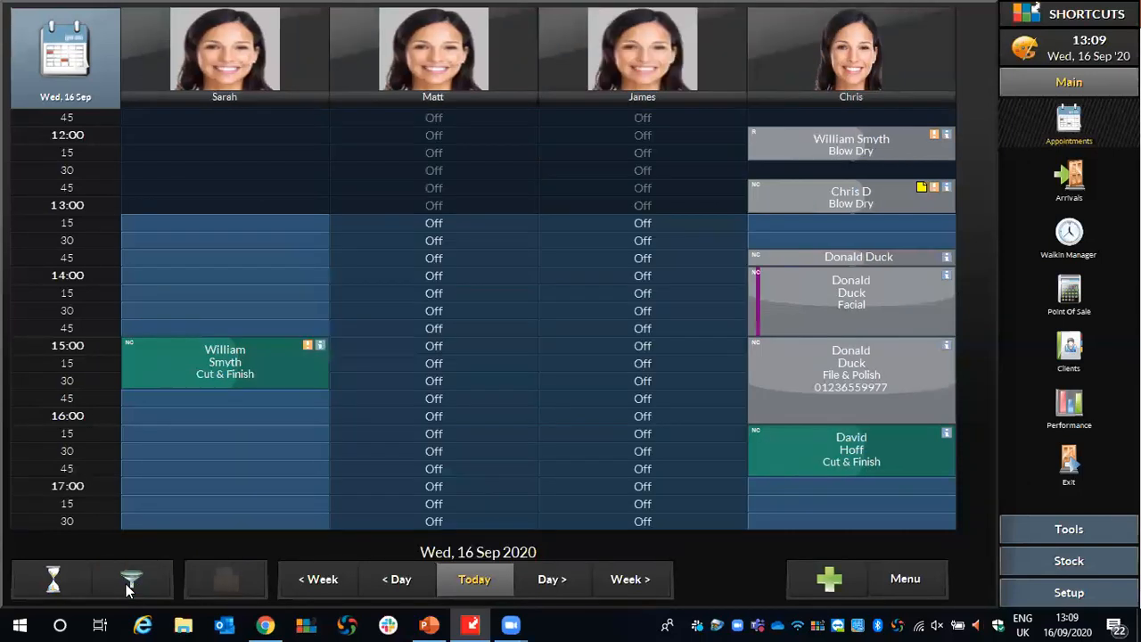
left_click(136, 578)
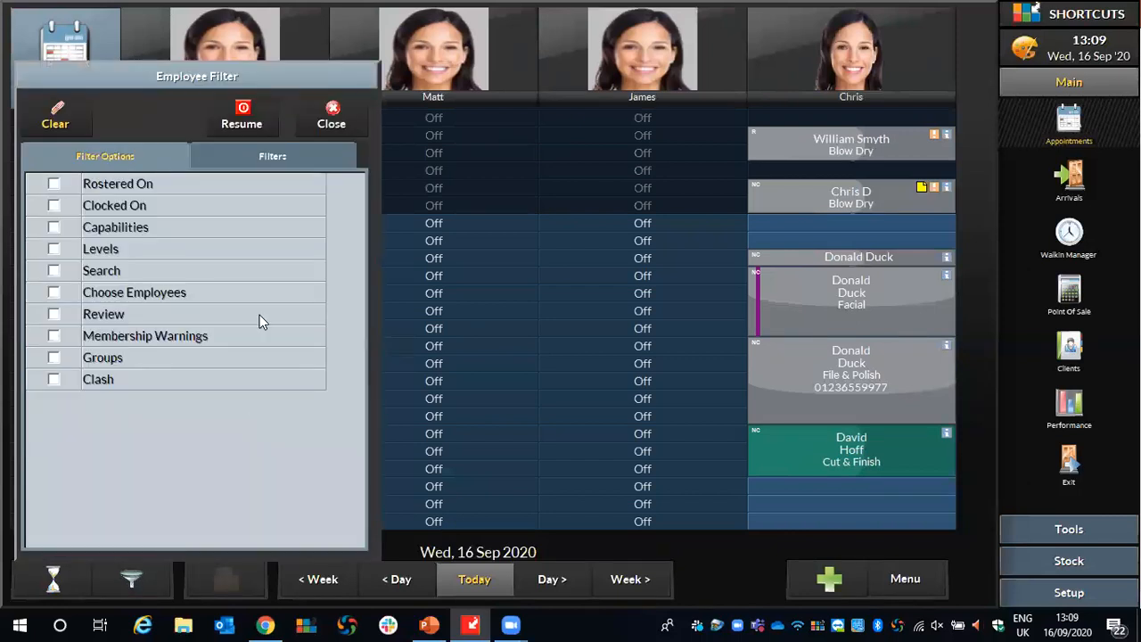
left_click(54, 248)
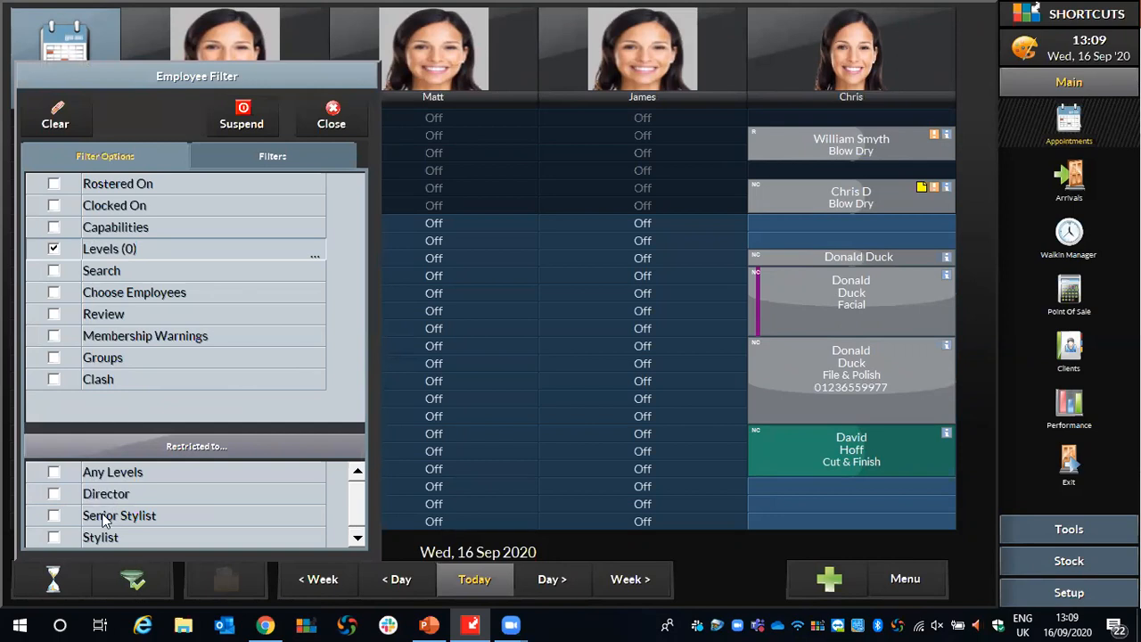
left_click(55, 250)
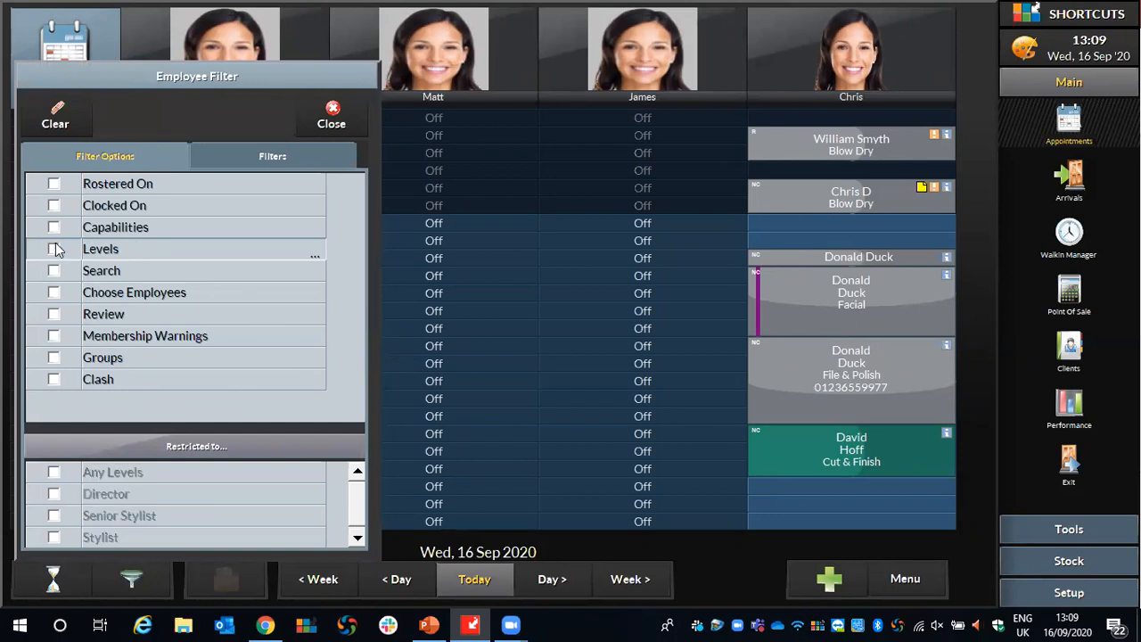
left_click(55, 292)
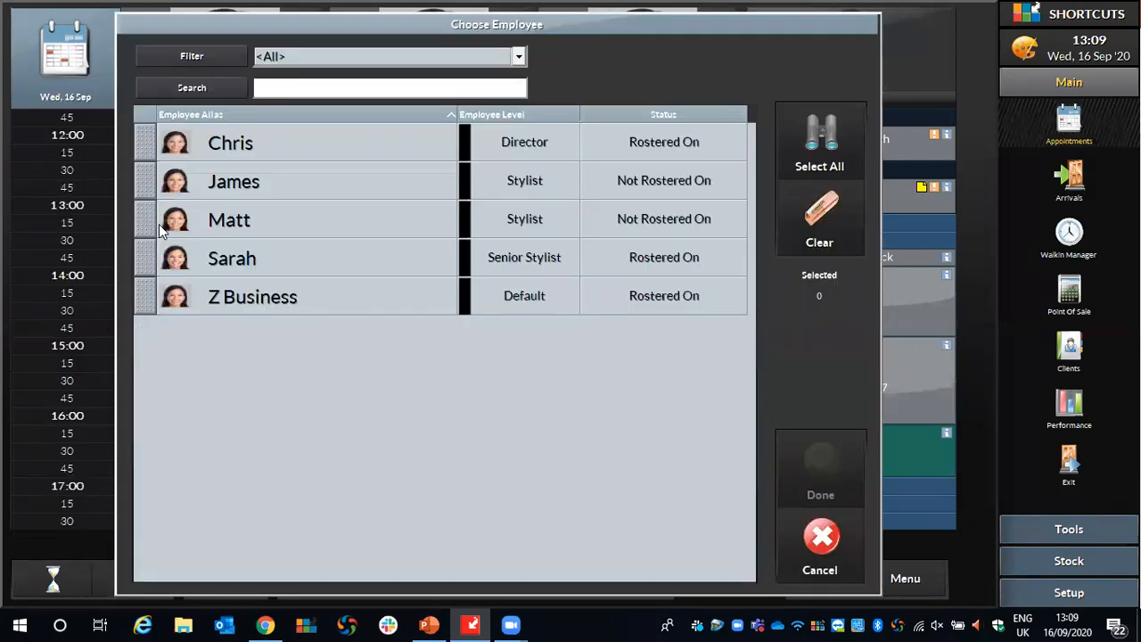
left_click(804, 543)
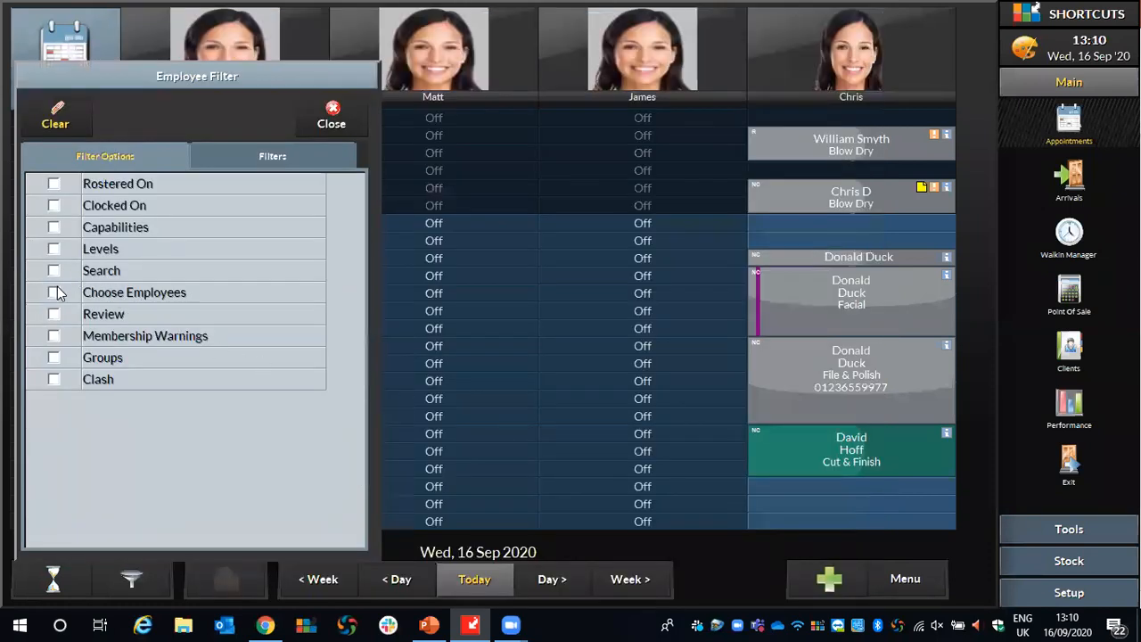
- Try filtering the appointment book by the Gent's Cuts capability, and remove that filter
left_click(55, 228)
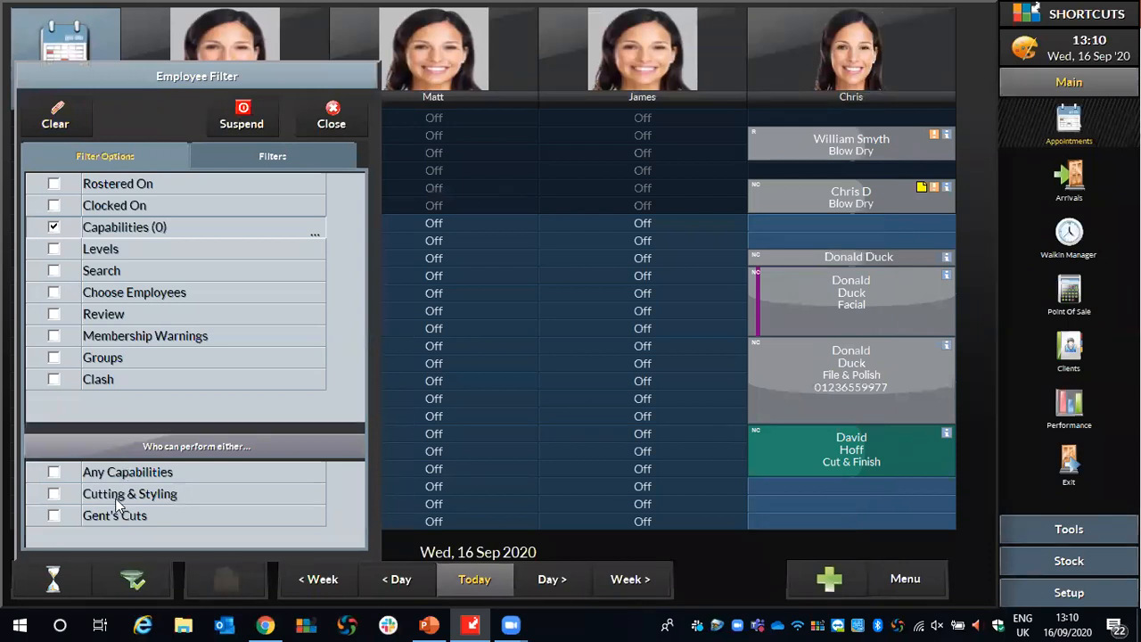
left_click(52, 517)
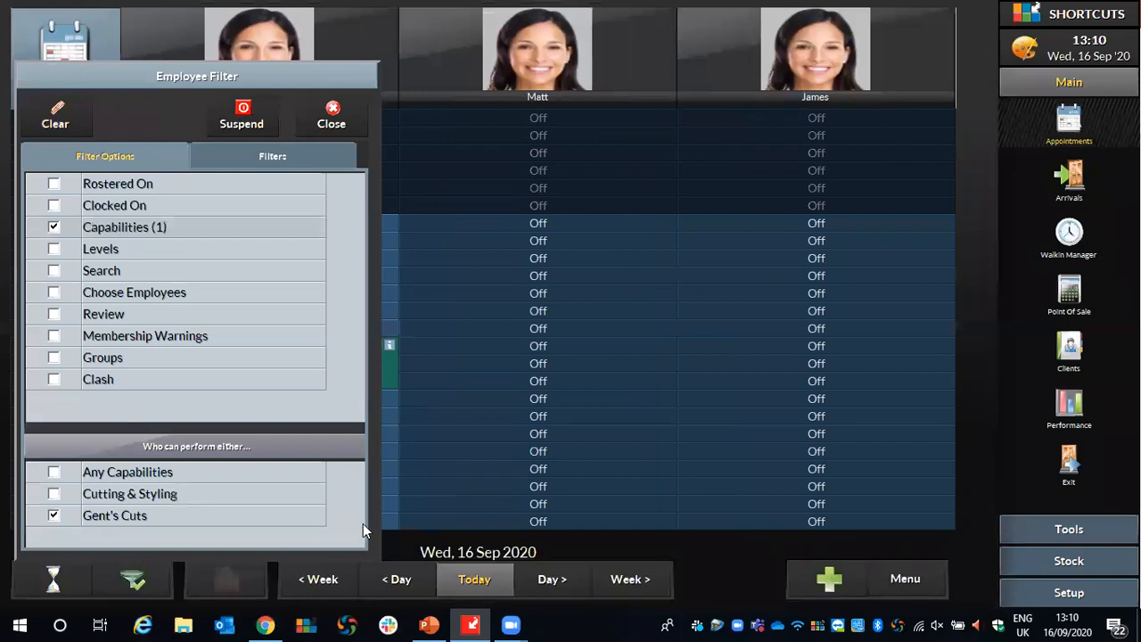
left_click(52, 515)
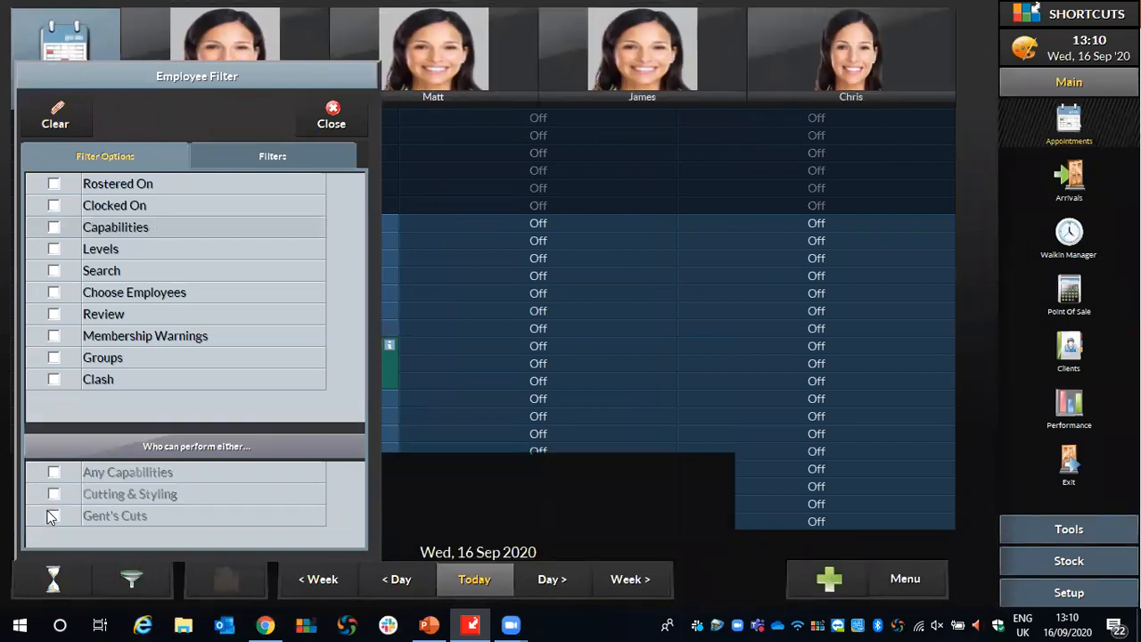
- Set up a new custom employee filter named Colourist containing the second, third and fourth available employees
left_click(250, 158)
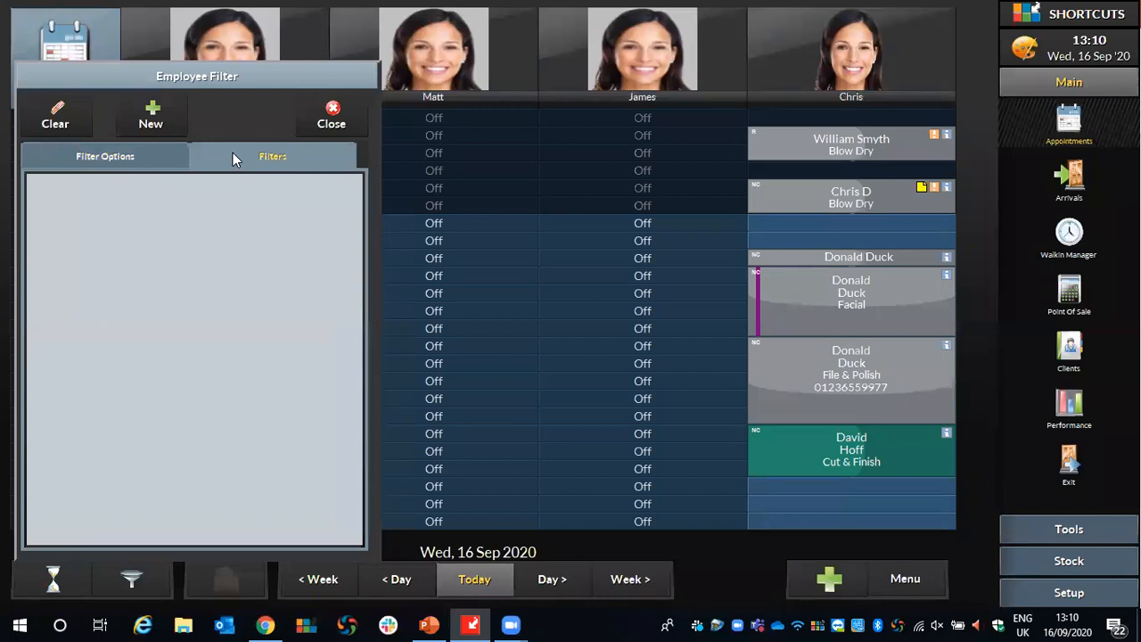
left_click(152, 109)
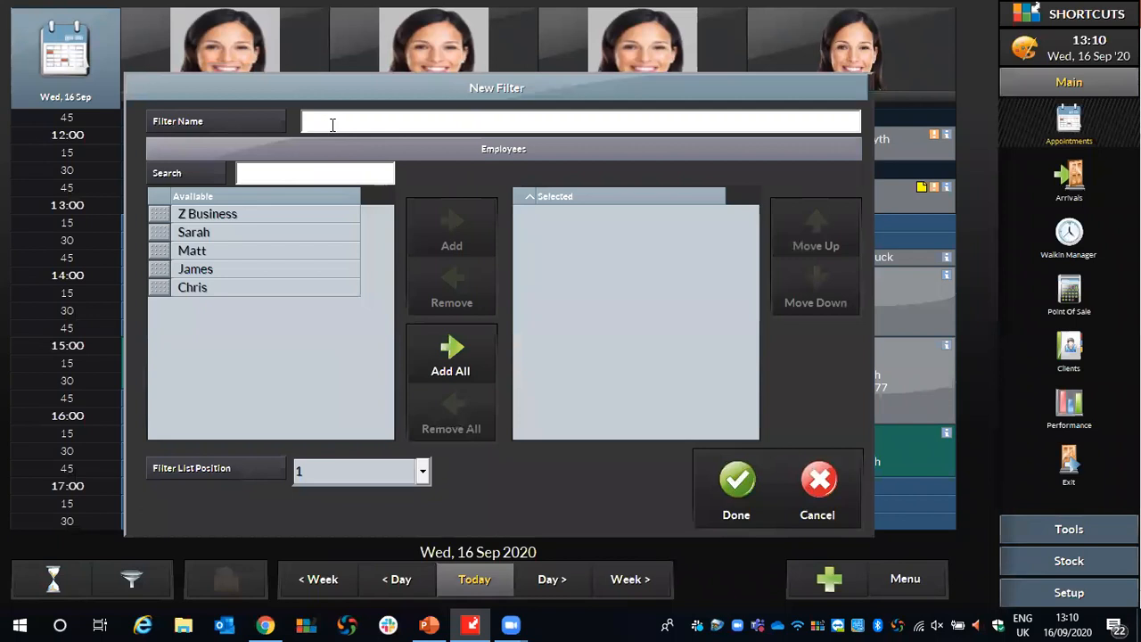
type("Colourist")
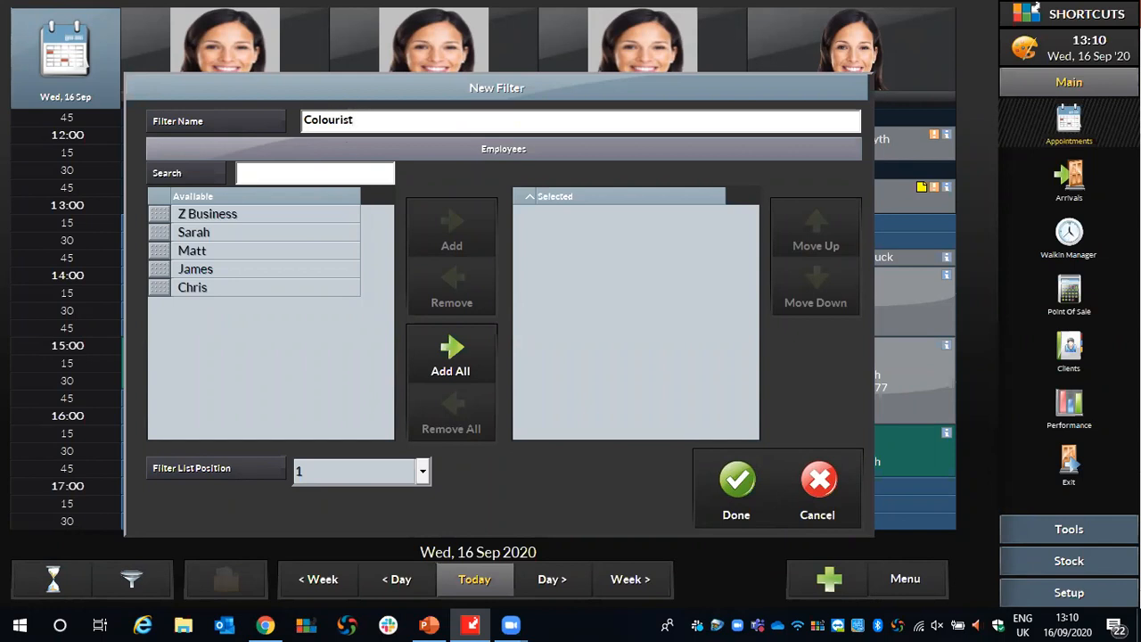
left_click(161, 236)
left_click(161, 251)
left_click(159, 268)
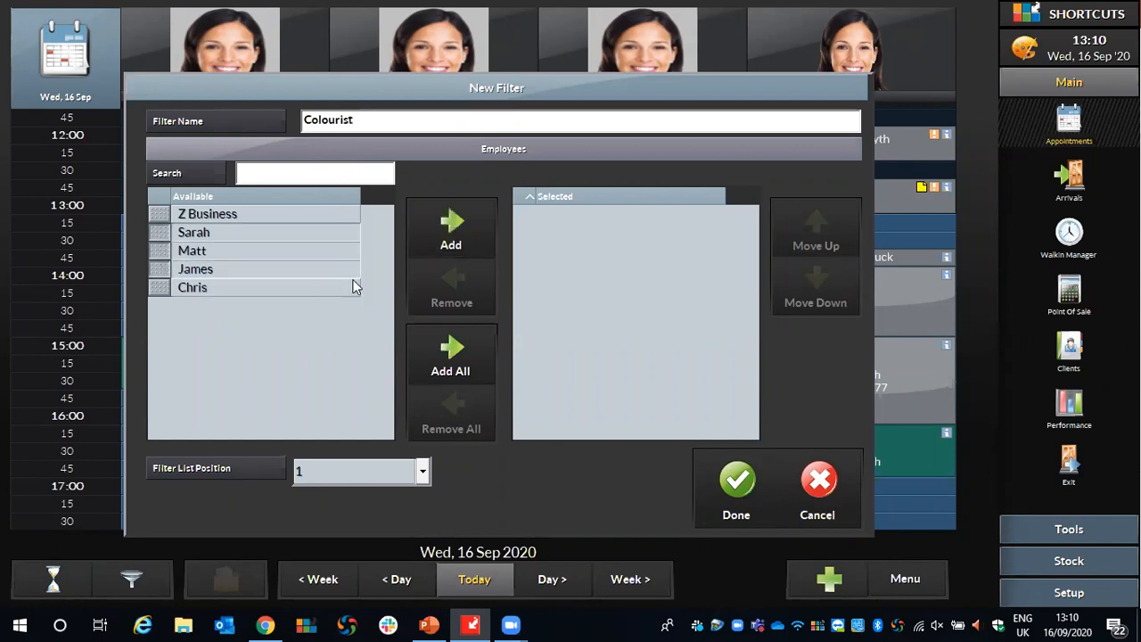
left_click(451, 239)
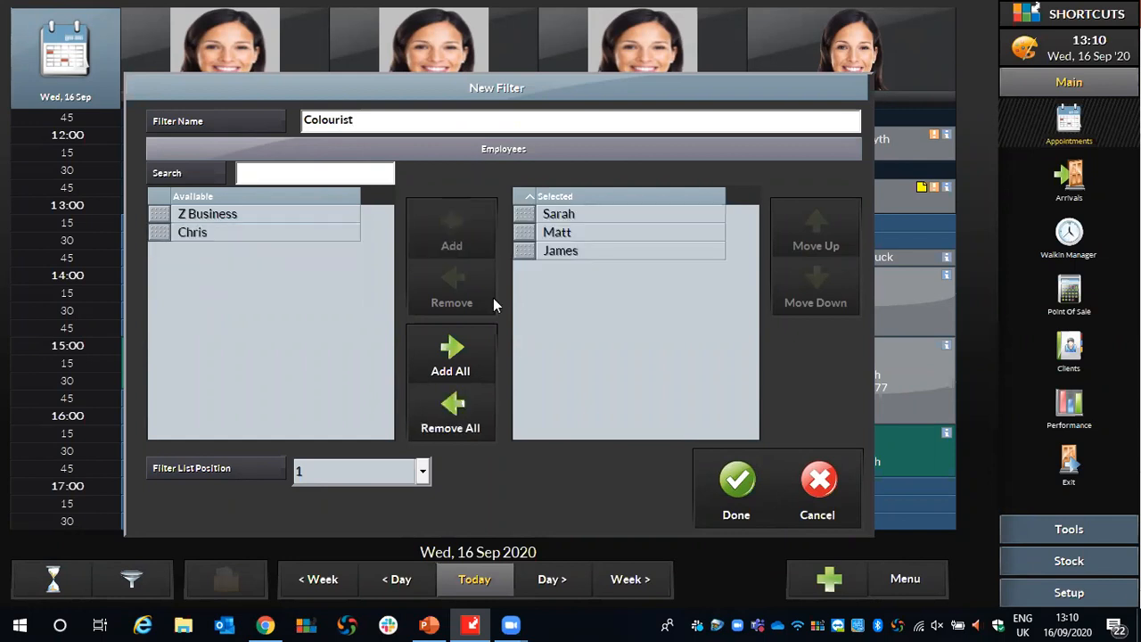
- Save the Colourist filter, trying it on the appointment book before suspending it
left_click(738, 481)
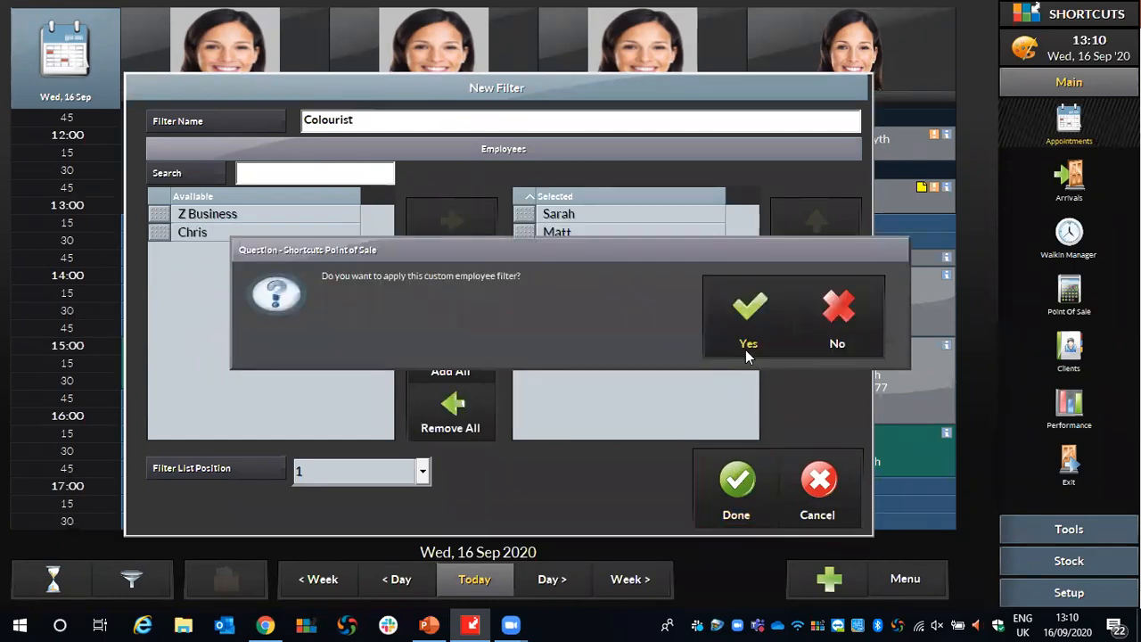
left_click(741, 319)
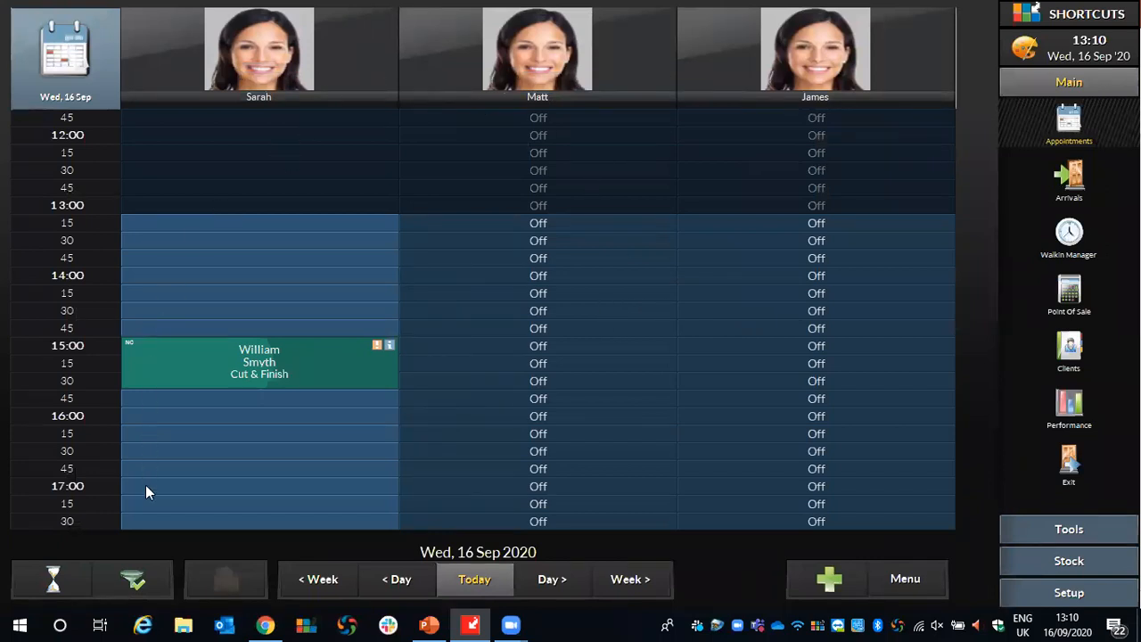
left_click(130, 581)
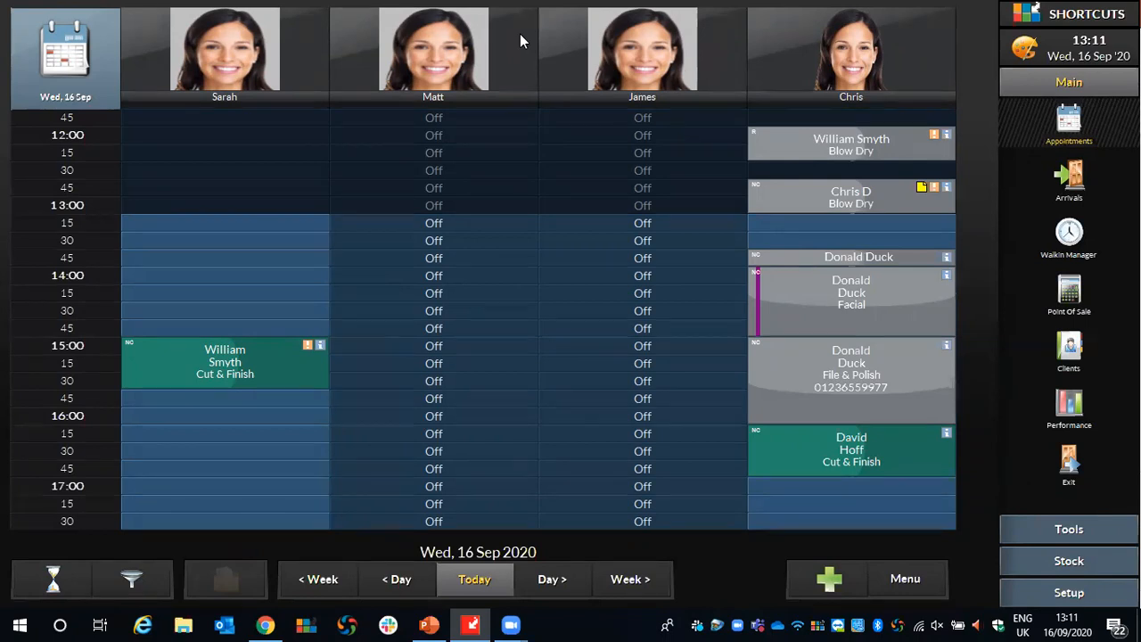
- Recur the 15:00 Cut & Finish appointment of 16 Sep every 7 days, from 23 Sep until 28 Oct 2020
right_click(175, 348)
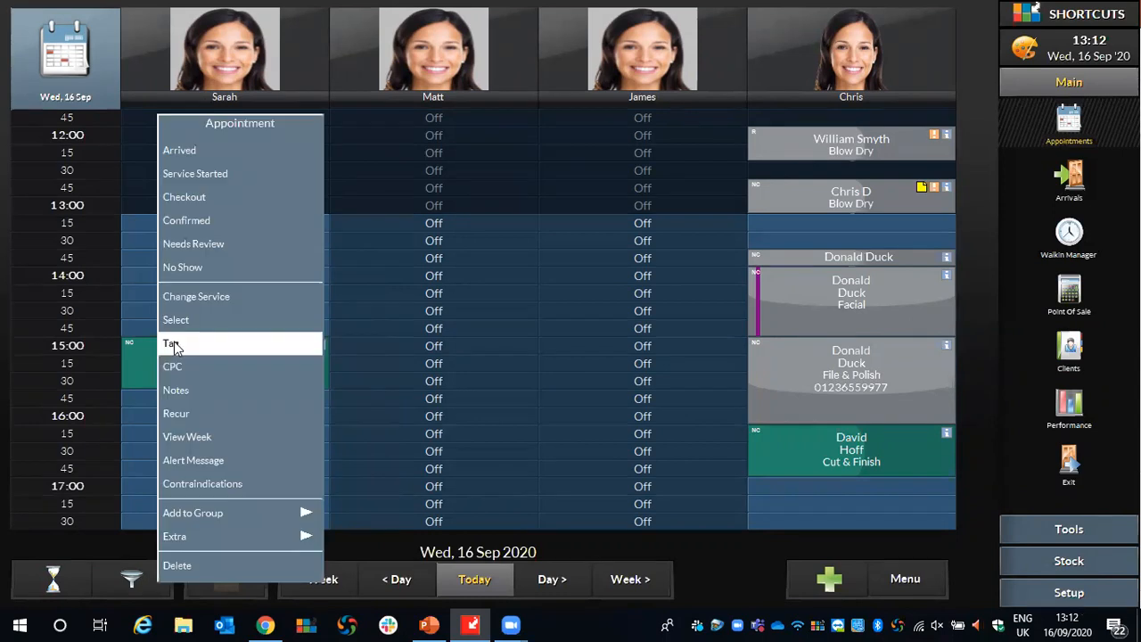
left_click(177, 415)
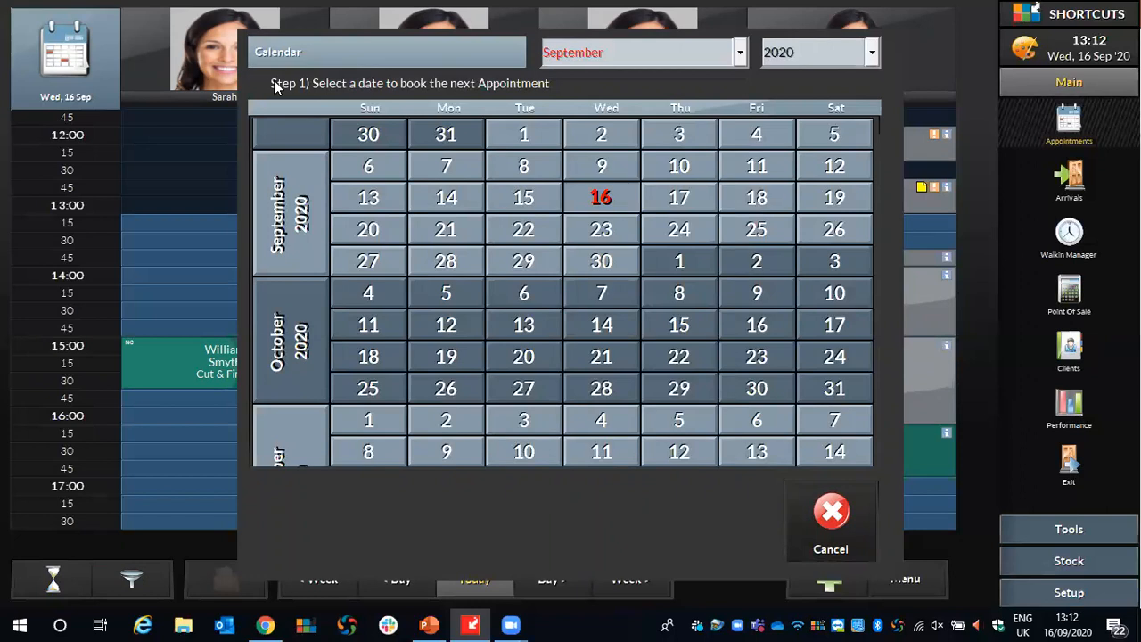
left_click(603, 231)
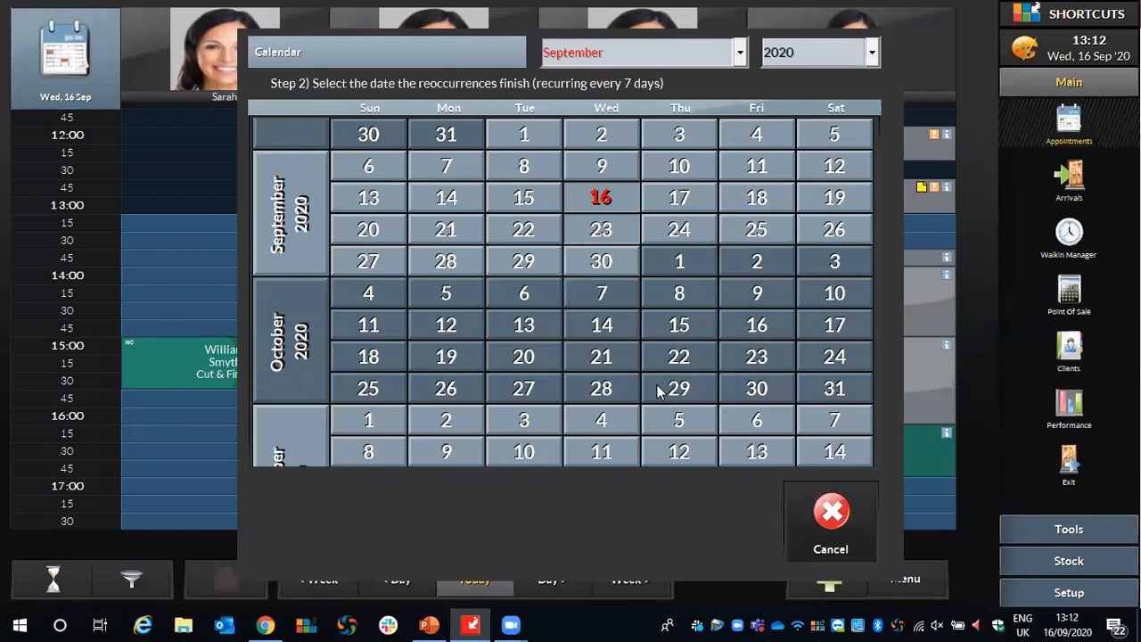
left_click(600, 386)
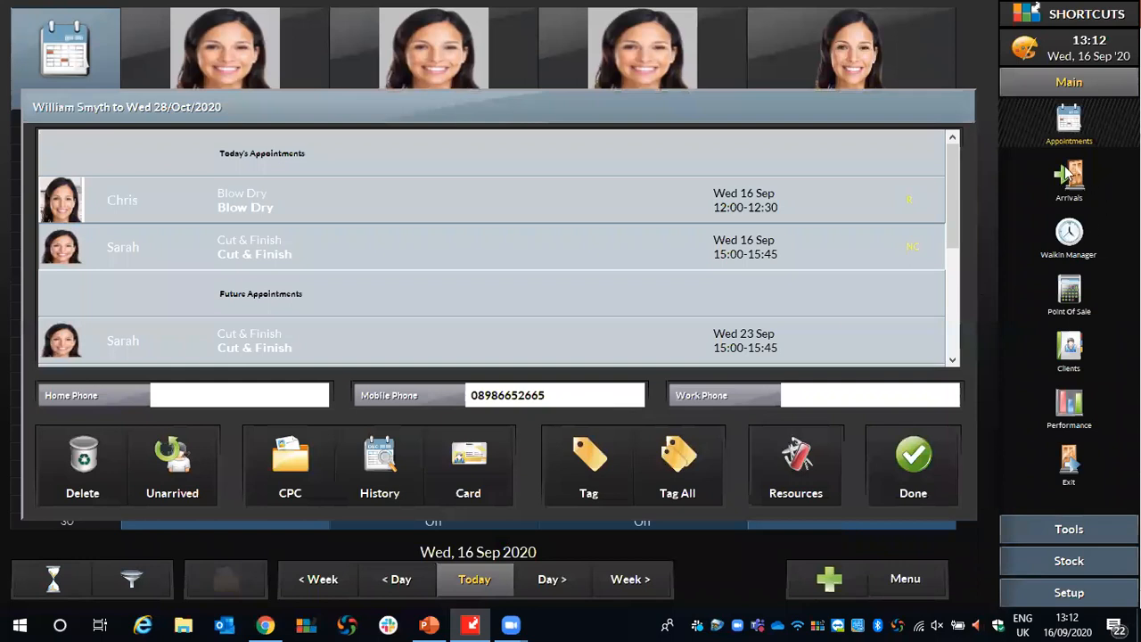
left_click_drag(954, 156, 950, 266)
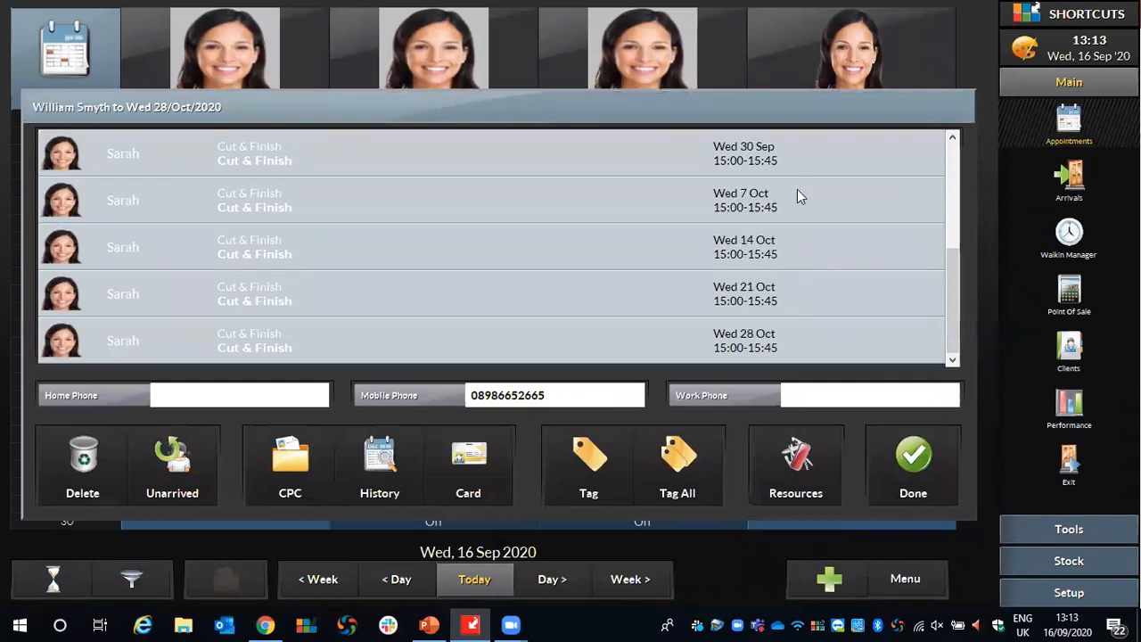
left_click(910, 435)
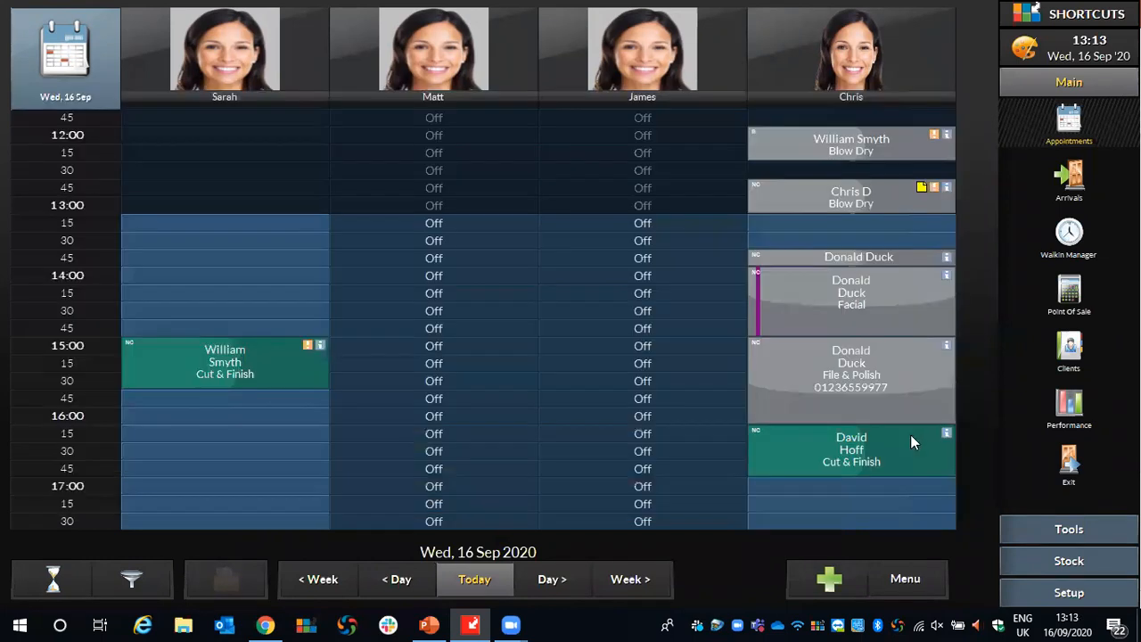
- Delete the 15:00 Cut & Finish appointment on 30 Sep 2020 with No Reason, including its recurred appointments
left_click(617, 571)
scroll(519, 517, "down", 5)
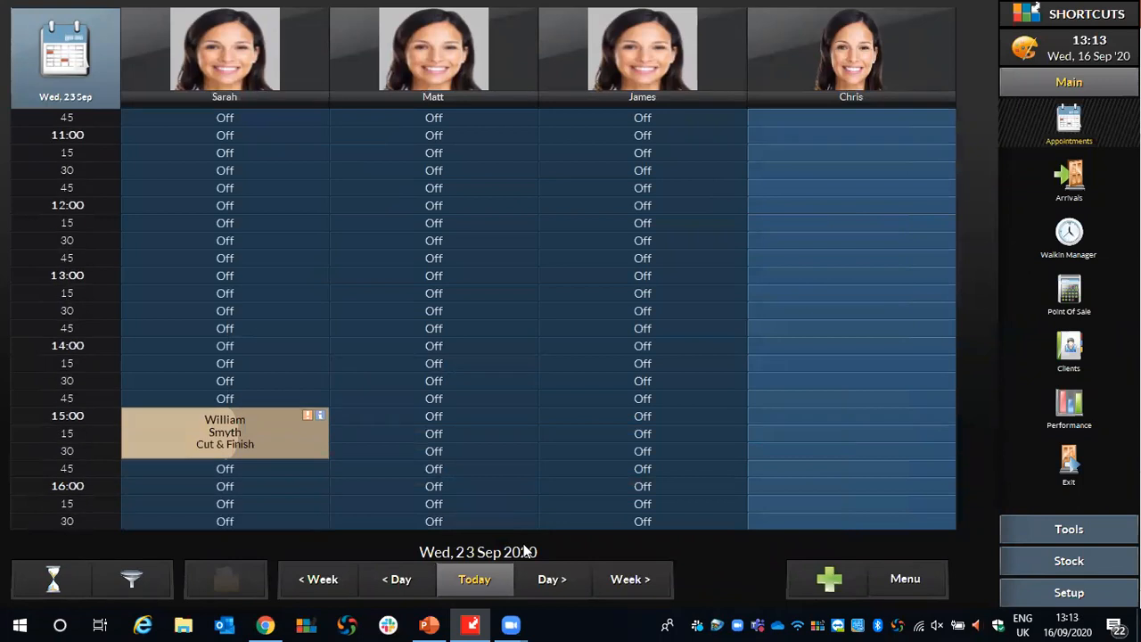
left_click(612, 573)
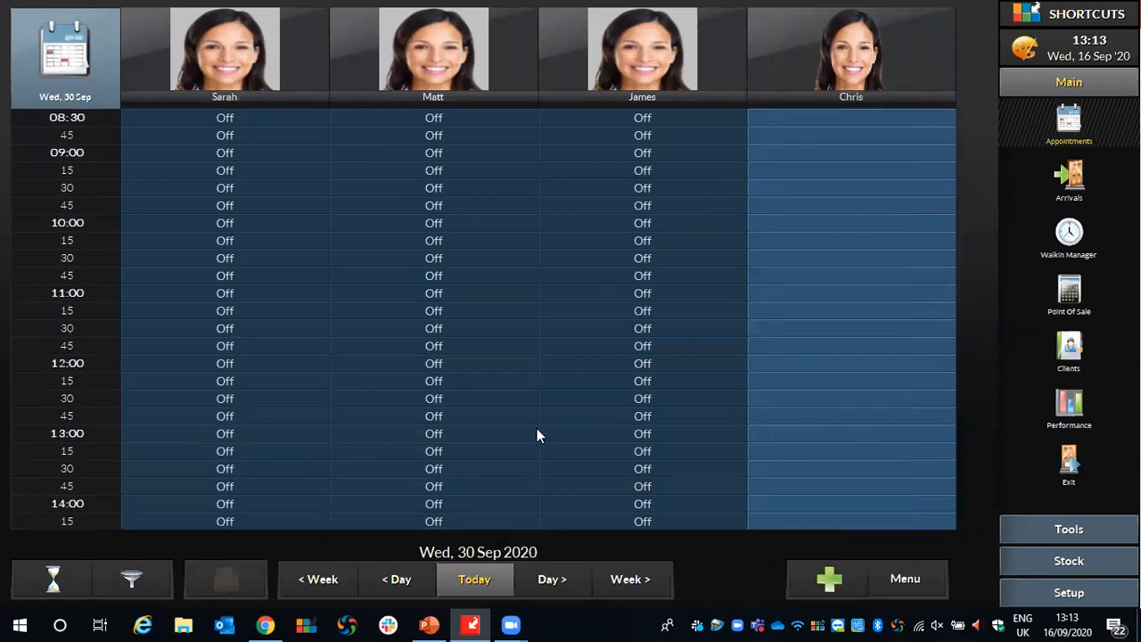
scroll(443, 526, "down", 5)
scroll(443, 536, "down", 1)
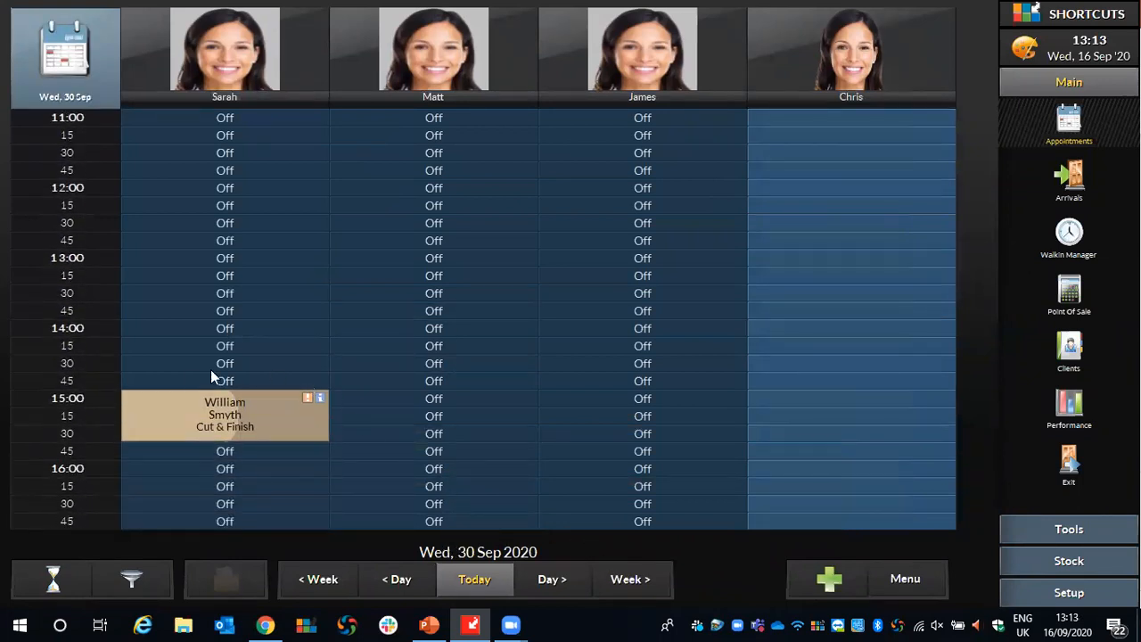
left_click(172, 403)
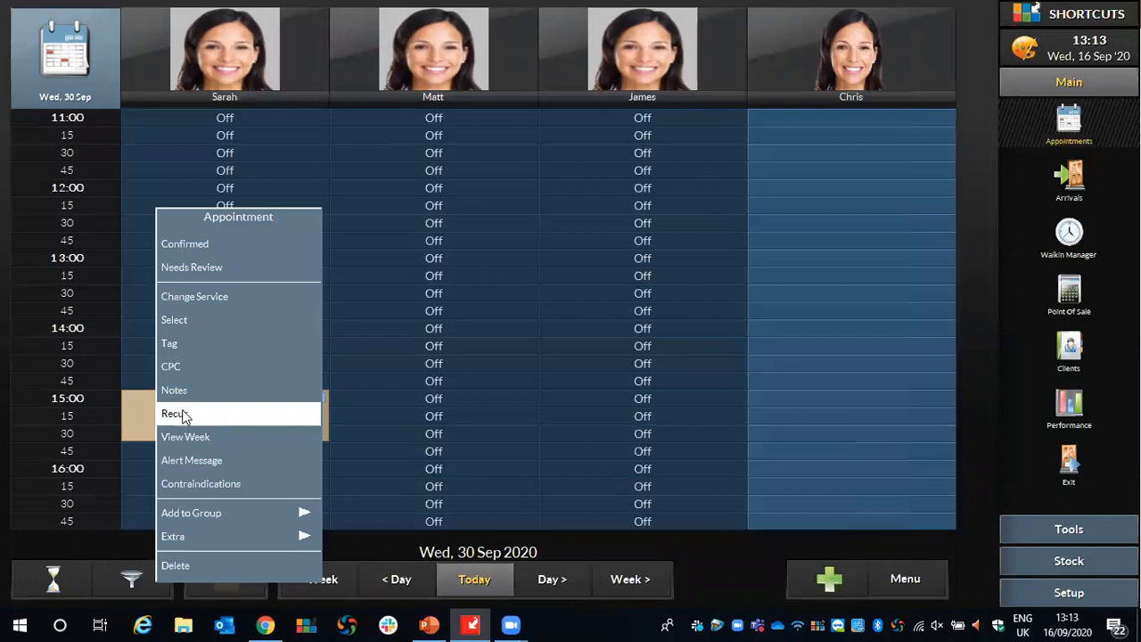
left_click(176, 565)
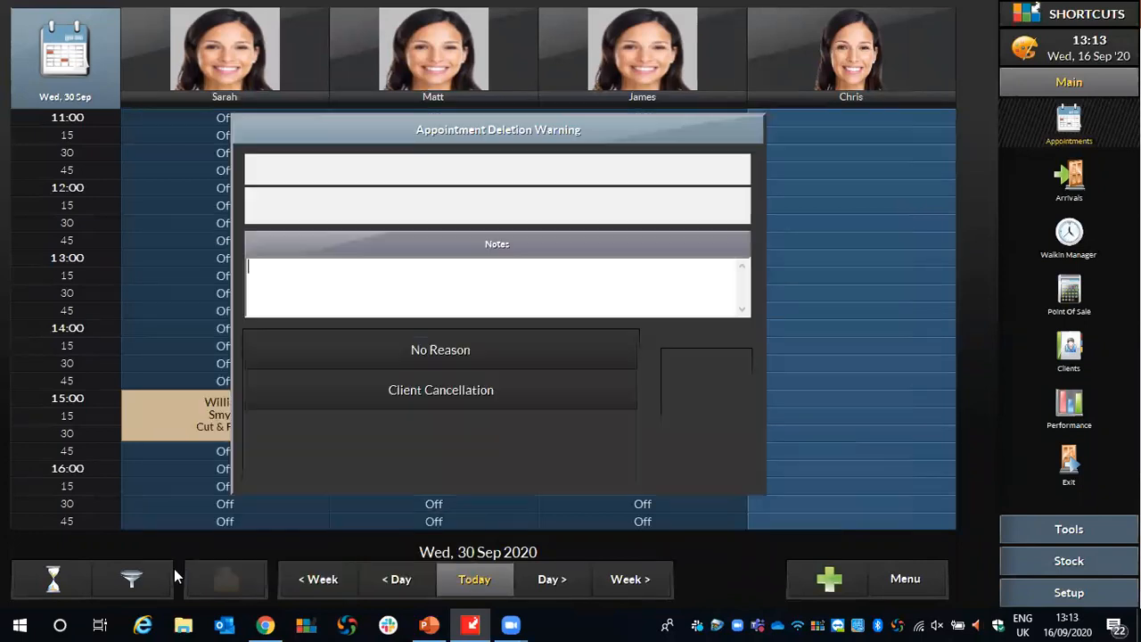
left_click(493, 355)
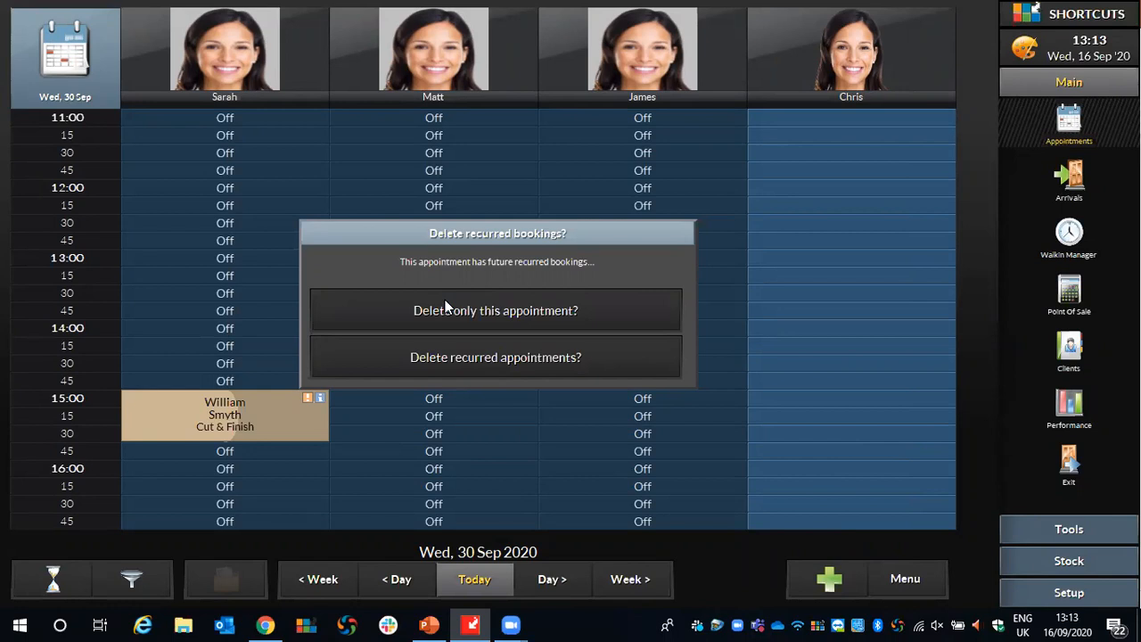
left_click(479, 361)
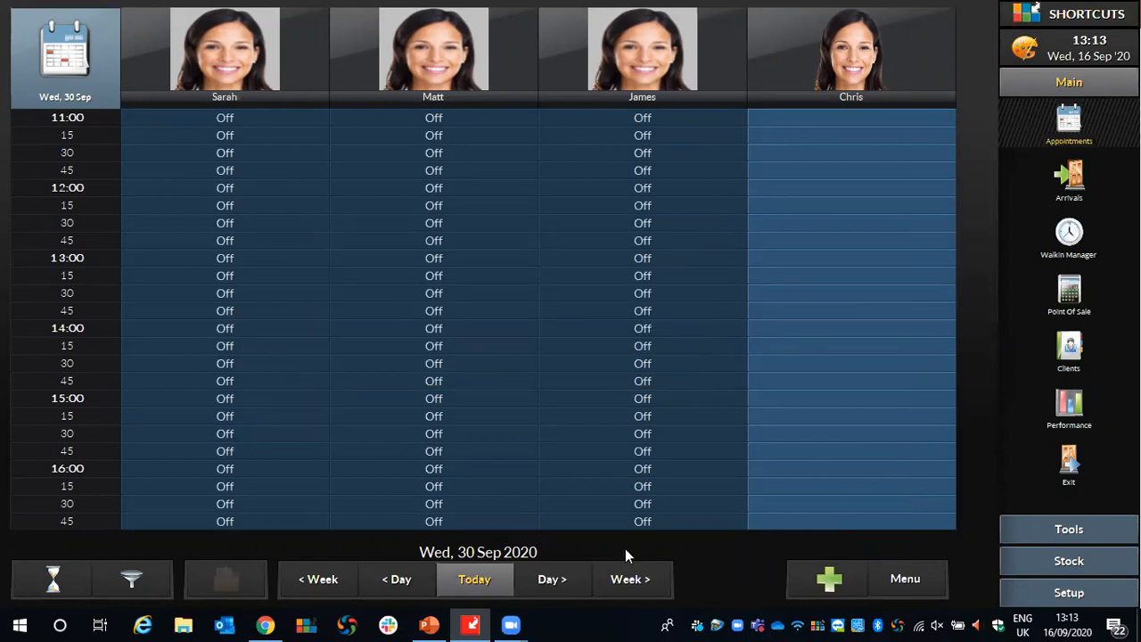
left_click(635, 580)
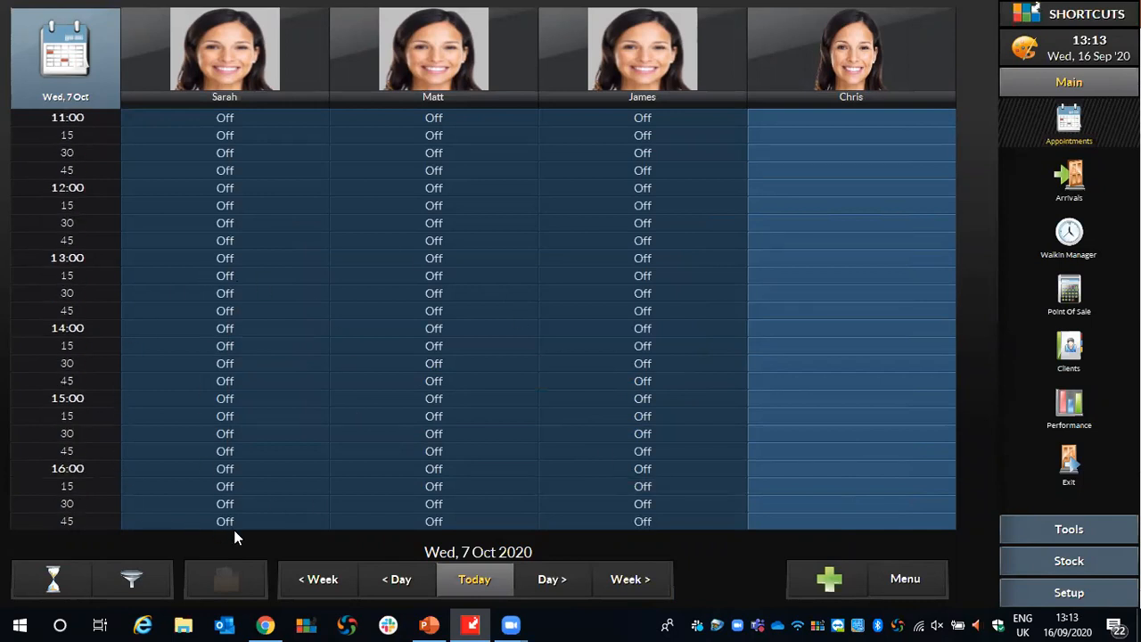
- Move today's 16:15 Cut & Finish appointment to 10:45 on 17 Sep with the same employee, using Selected Appointments
left_click(465, 584)
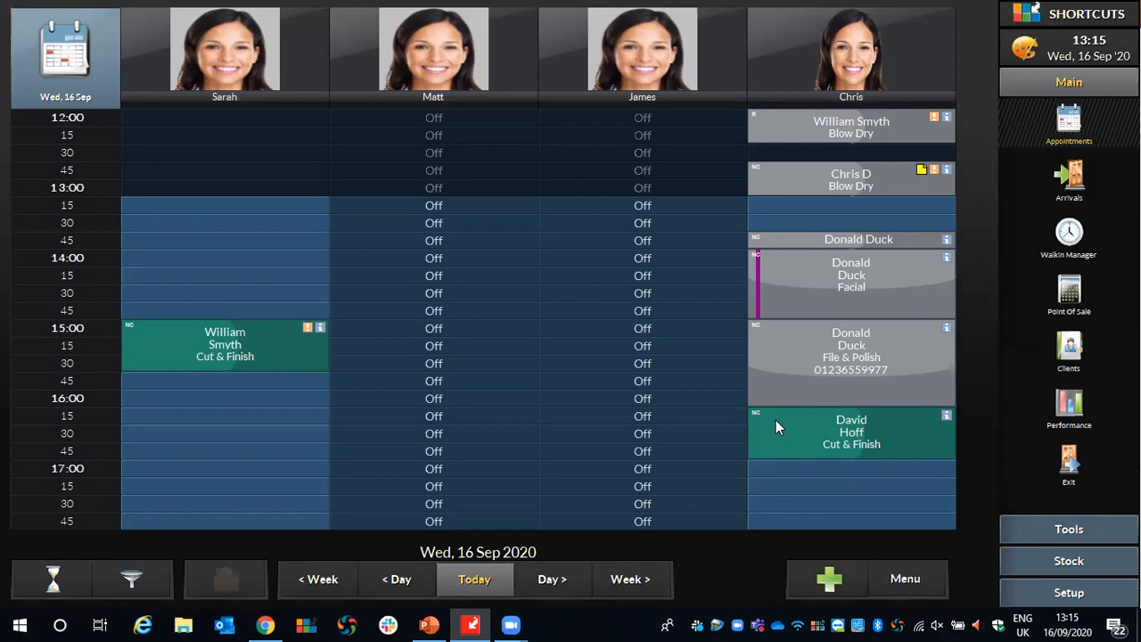
right_click(776, 420)
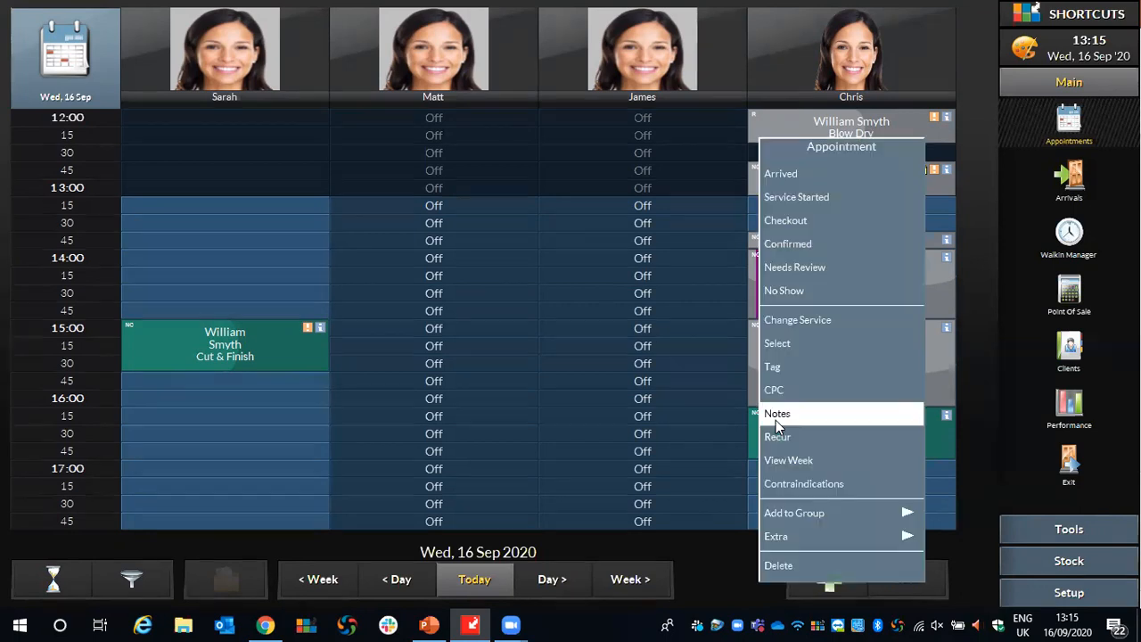
left_click(776, 349)
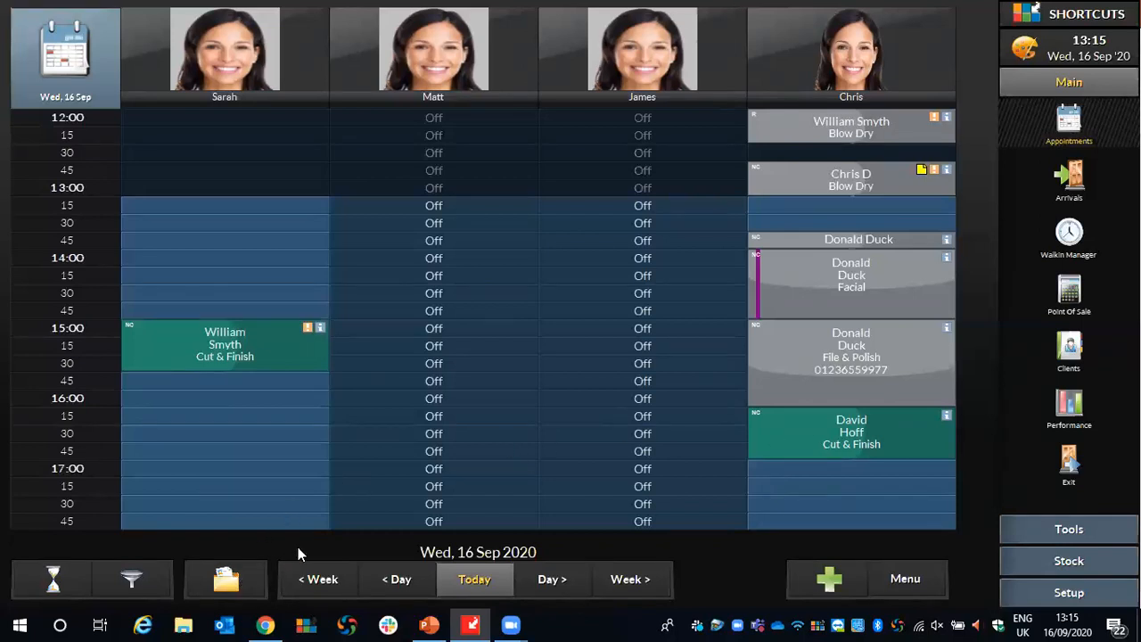
left_click(541, 578)
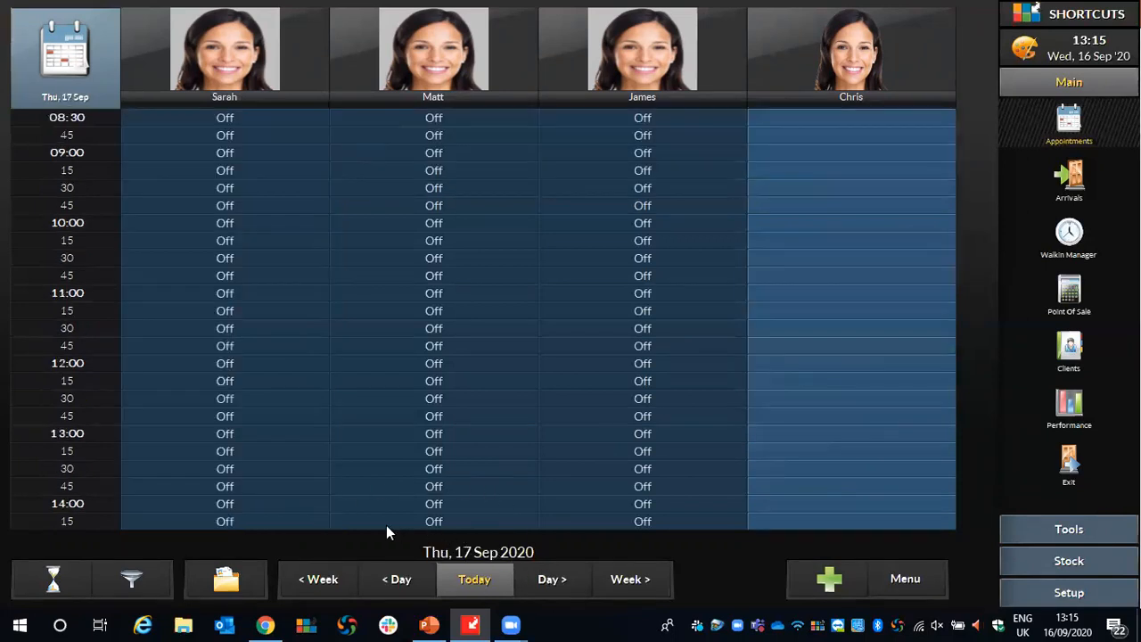
left_click(222, 573)
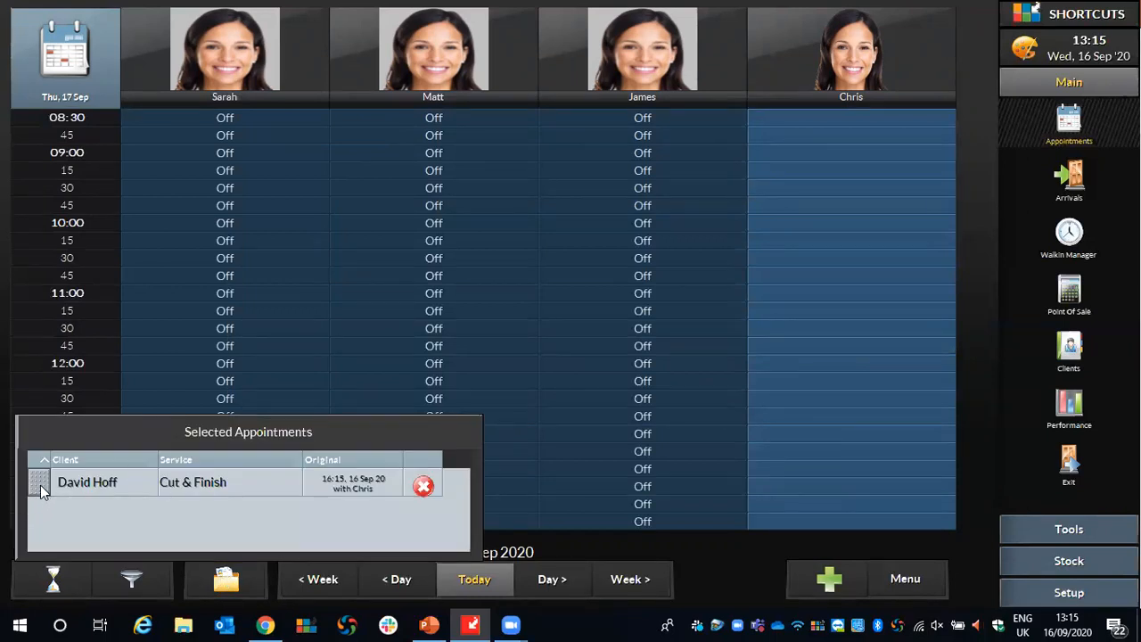
left_click_drag(40, 485, 780, 277)
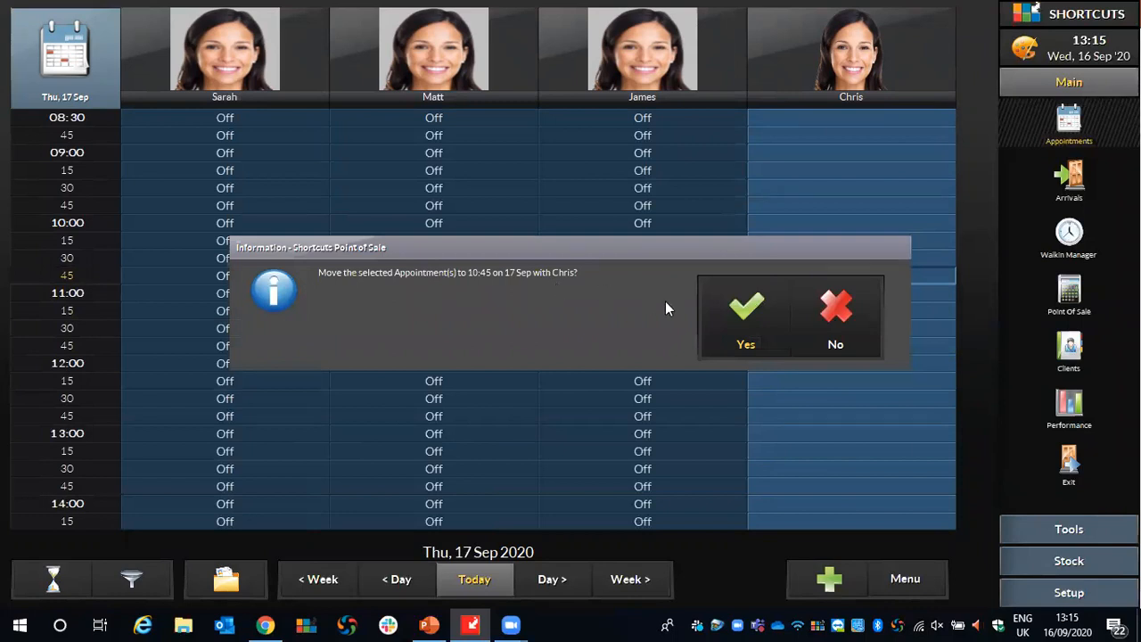
left_click(738, 310)
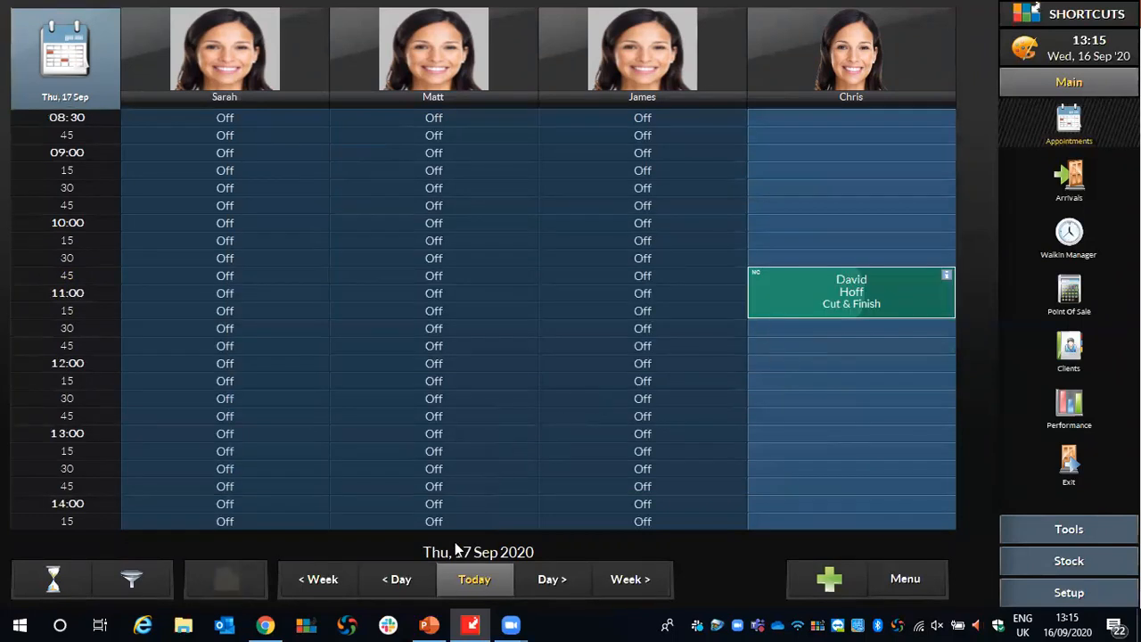
- Move the 10:45 Cut & Finish appointment from 17 Sep back to 16:15 today with the same employee, using Selected Appointments
left_click(454, 581)
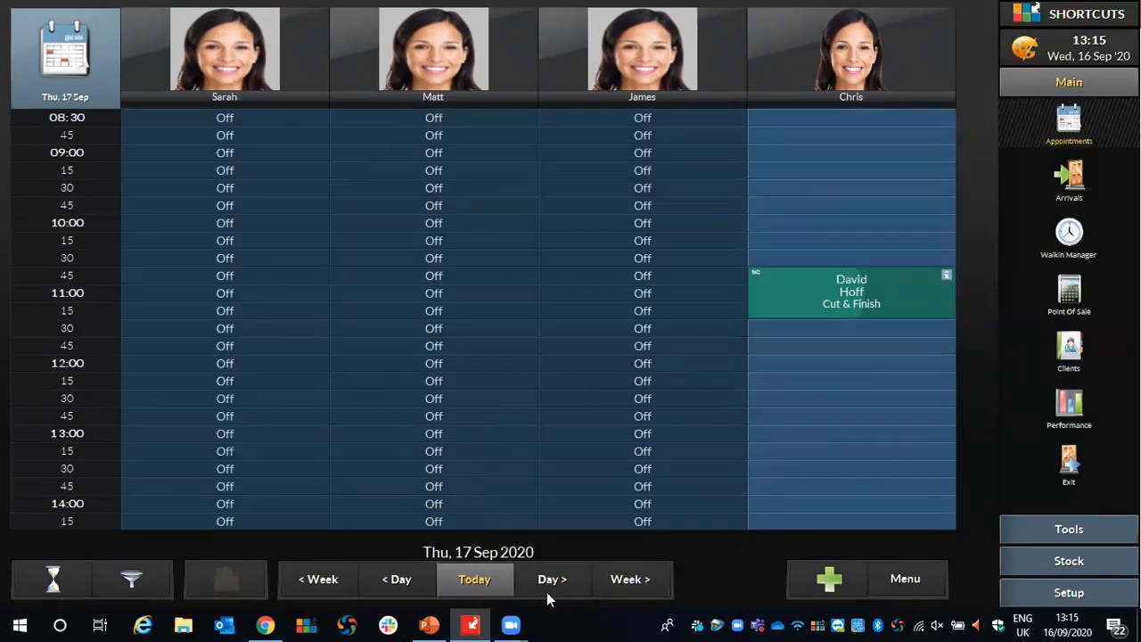
right_click(794, 277)
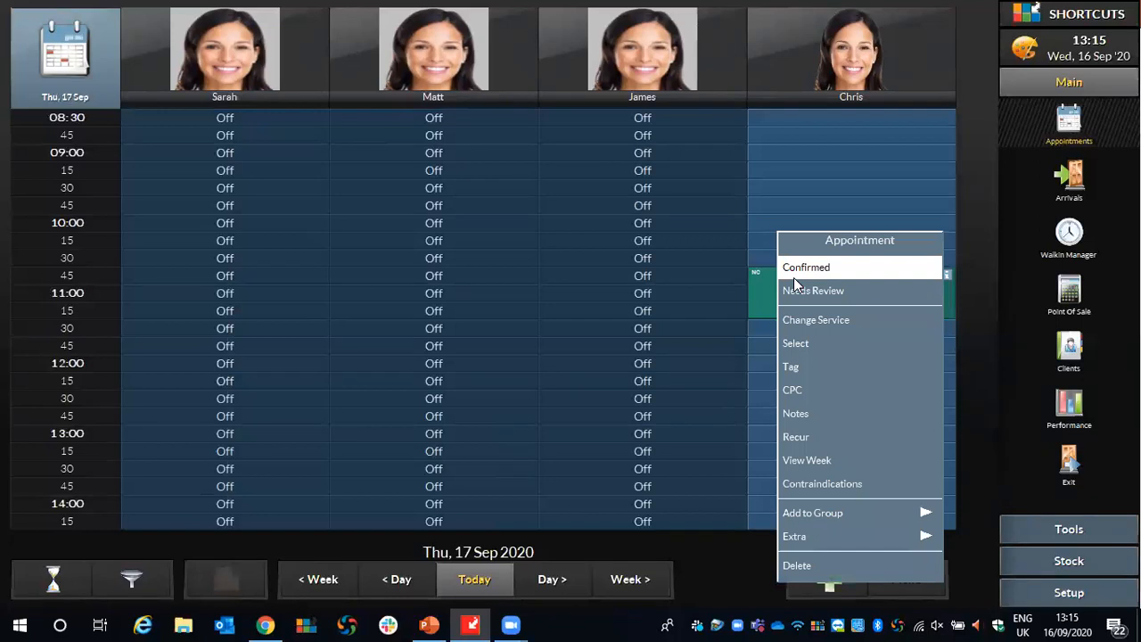
left_click(794, 346)
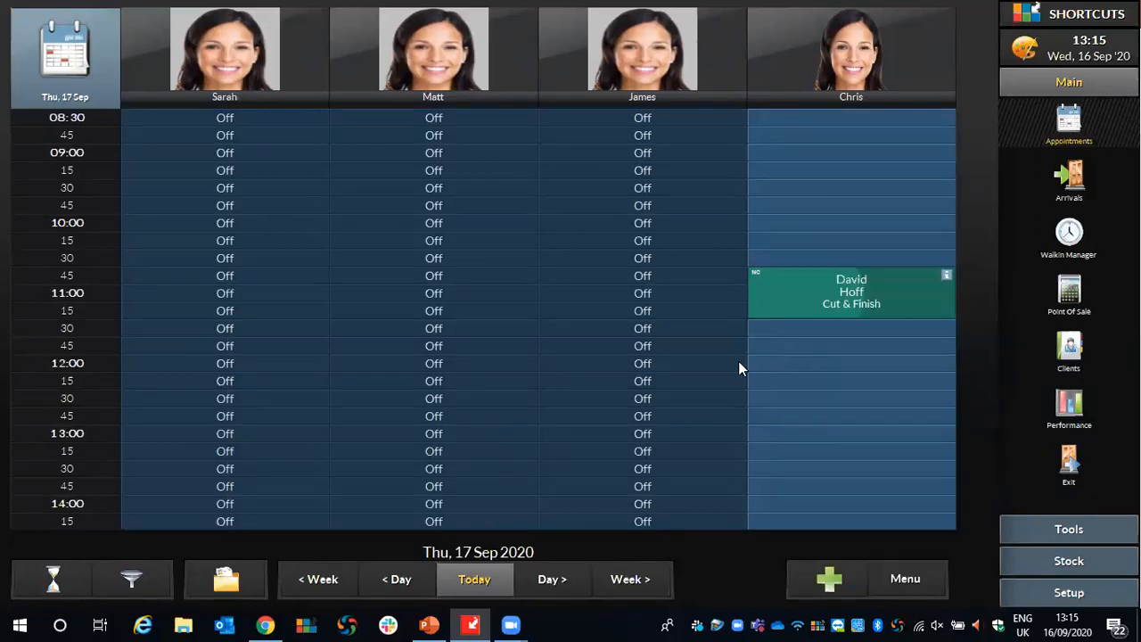
left_click(470, 577)
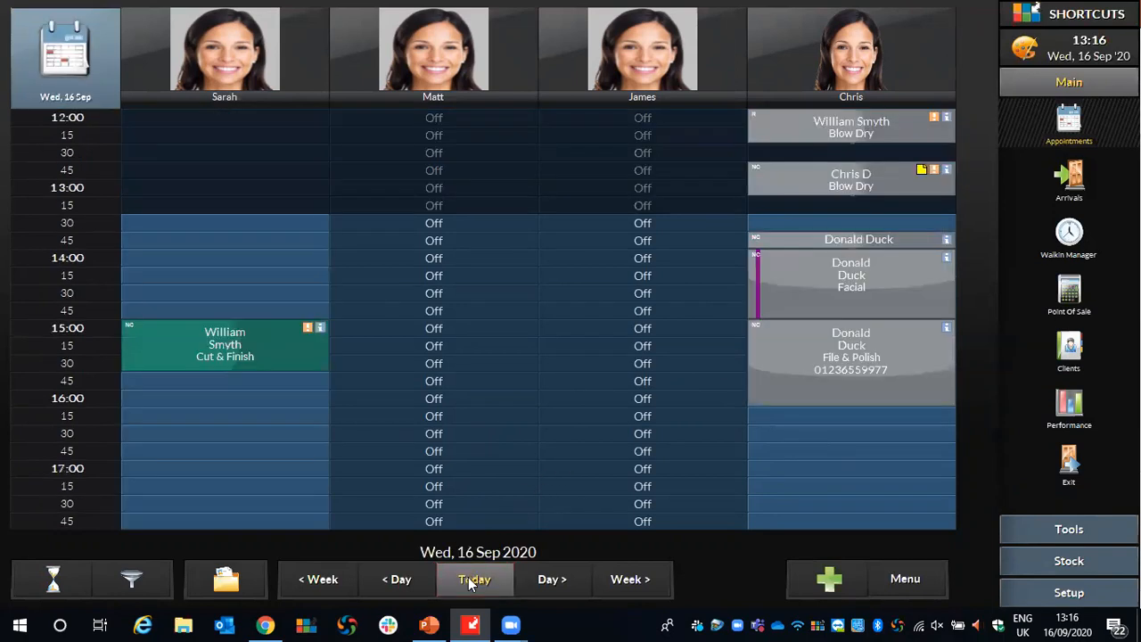
left_click(221, 575)
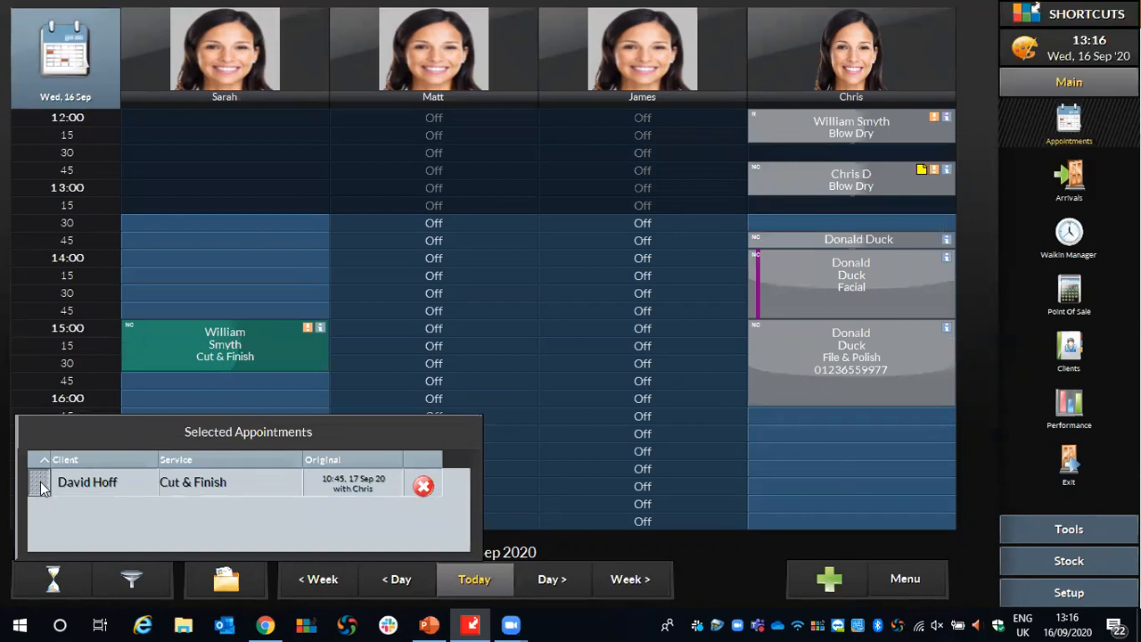
left_click_drag(41, 484, 792, 413)
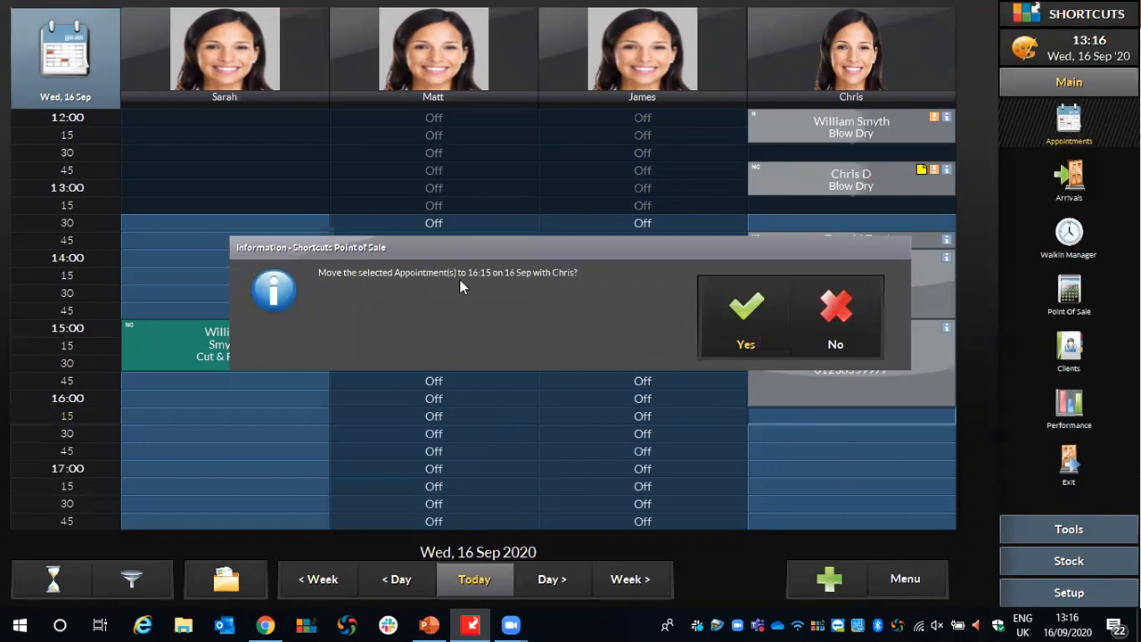
left_click(752, 303)
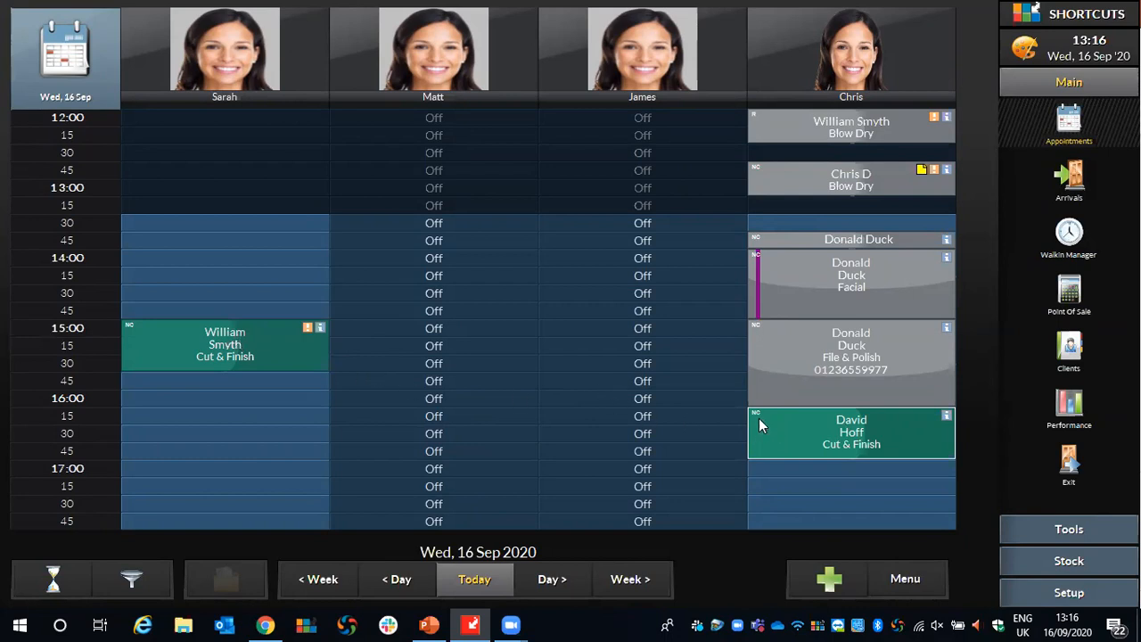
- Mark today's 15:00 and 16:15 Cut & Finish appointments as Arrived
right_click(247, 331)
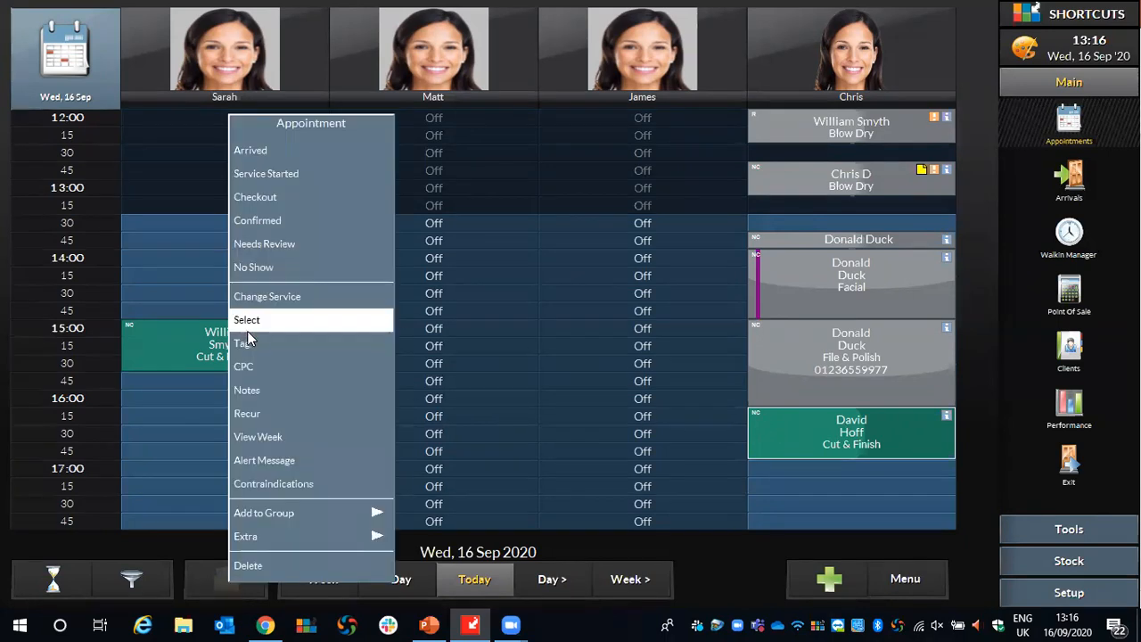
left_click(254, 155)
right_click(756, 134)
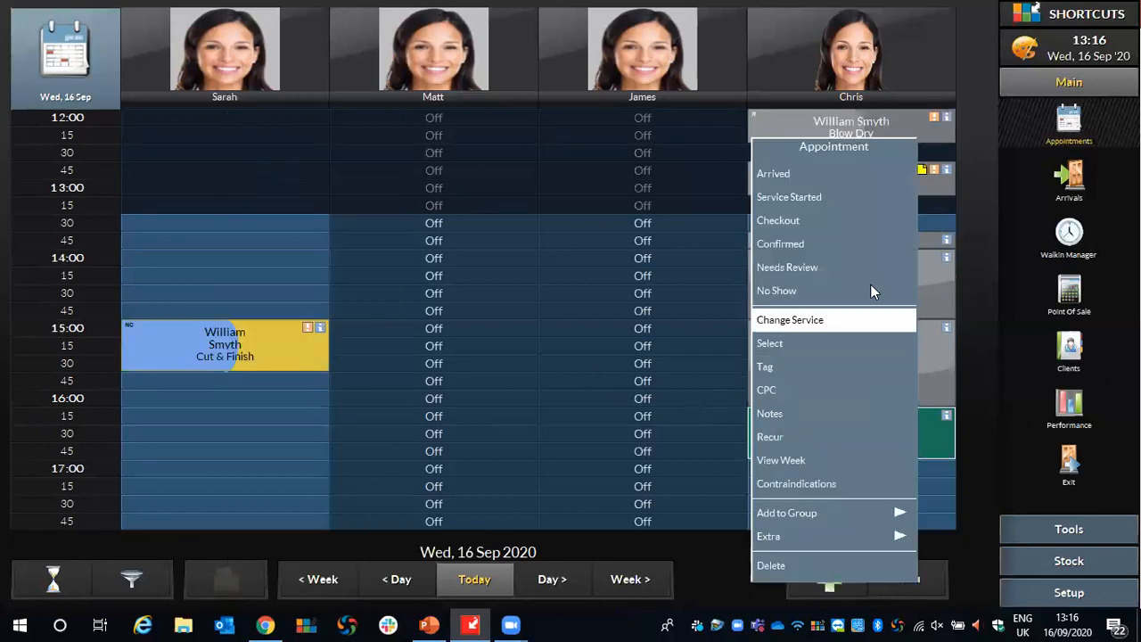
left_click(787, 176)
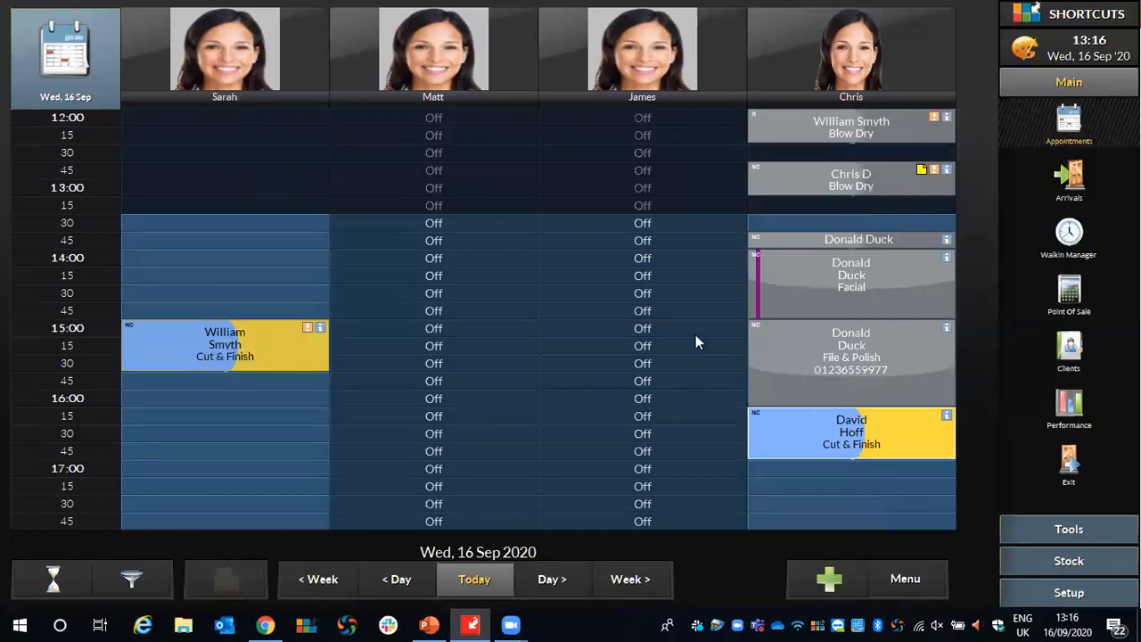
- Add the 16:15 Cut & Finish appointment to a new appointment group named "Stag do 1"
right_click(767, 428)
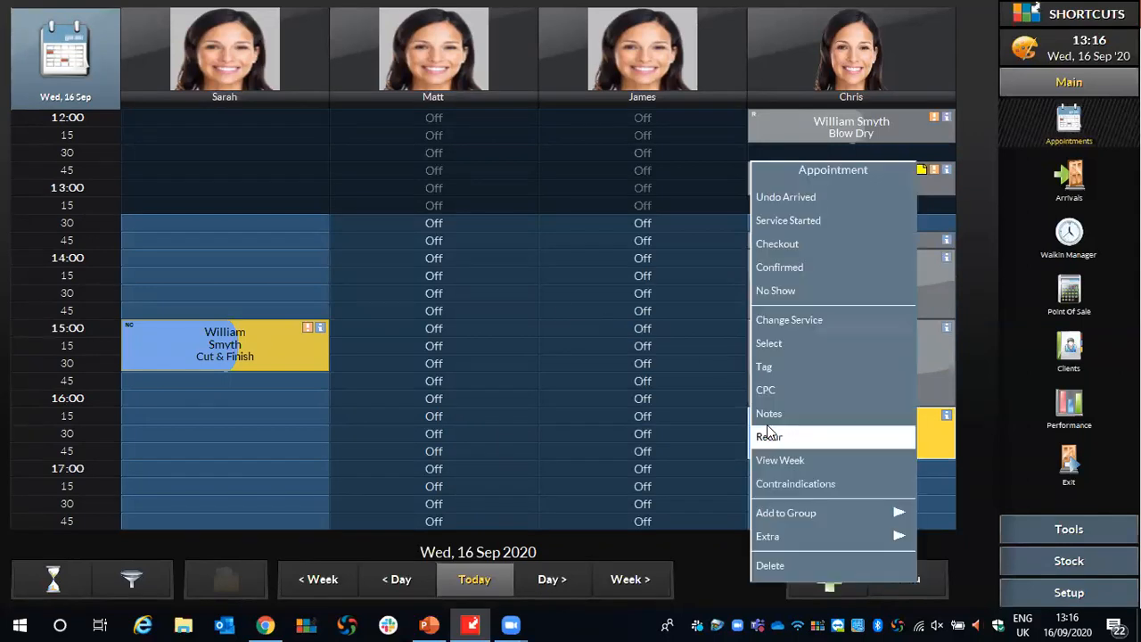
mouse_move(798, 514)
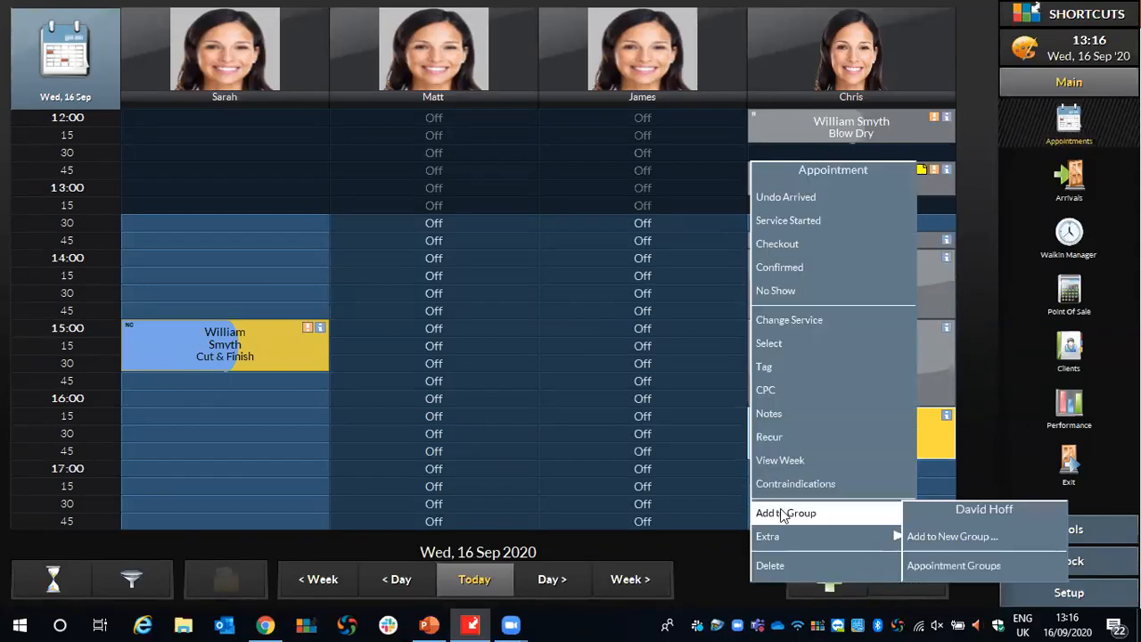
left_click(947, 537)
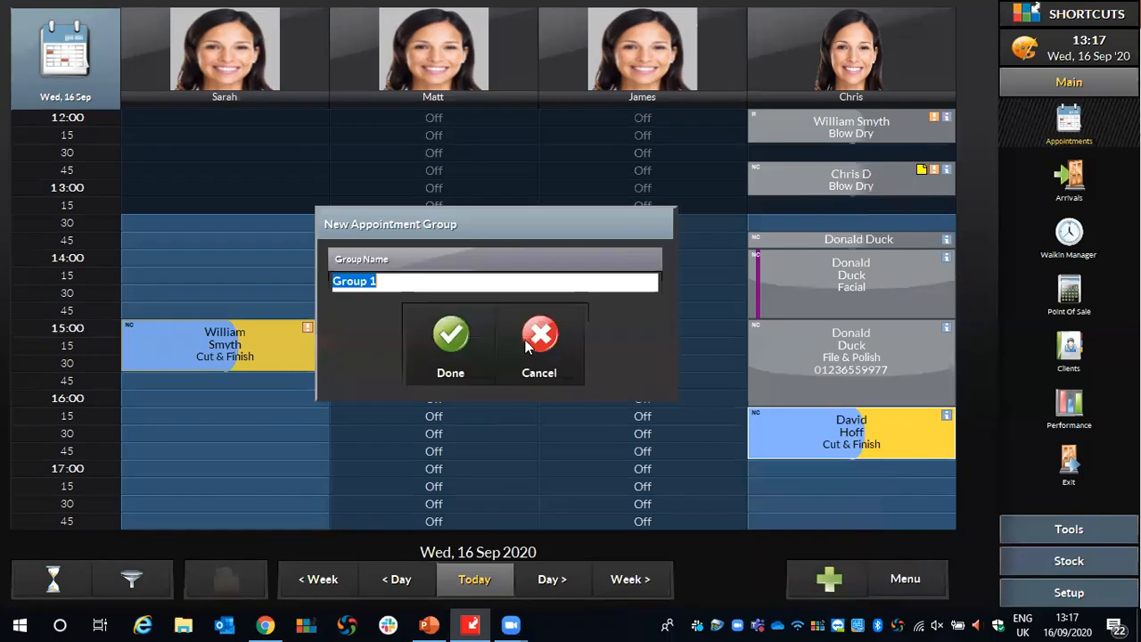
type("Stag do 1")
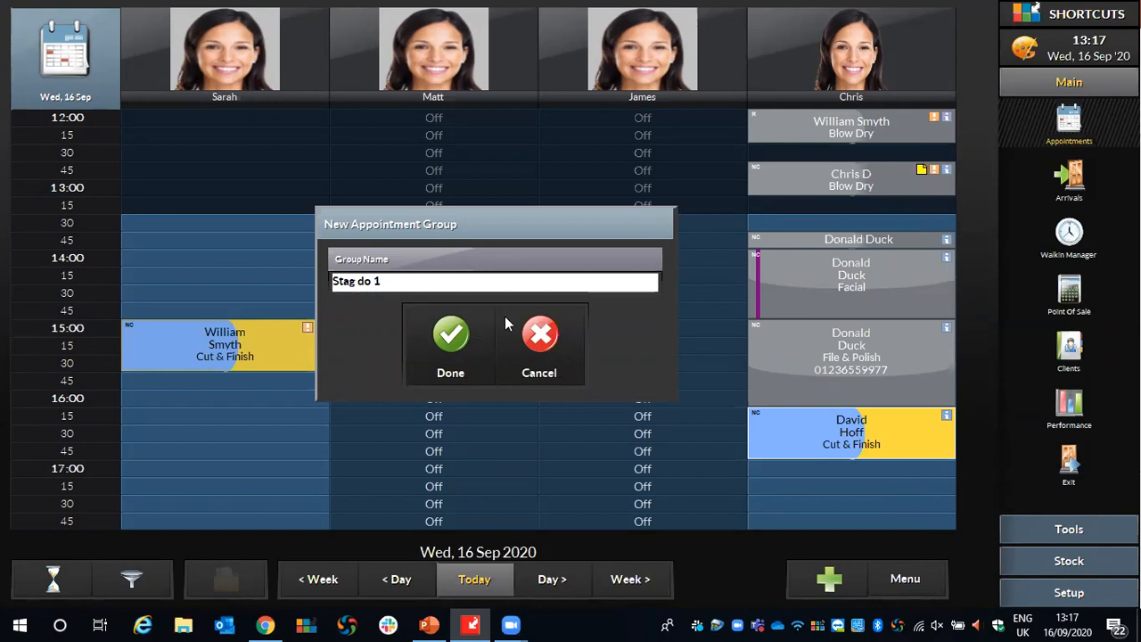
left_click(445, 339)
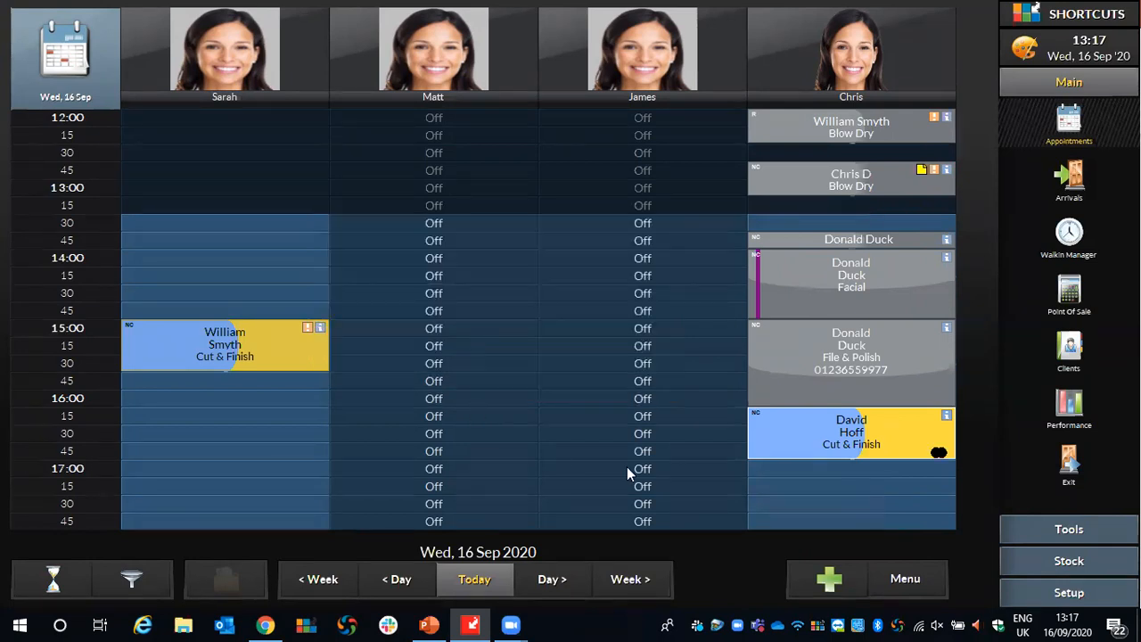
- Add the 15:00 Cut & Finish appointment to the existing Stag do 1 group
right_click(210, 338)
mouse_move(343, 512)
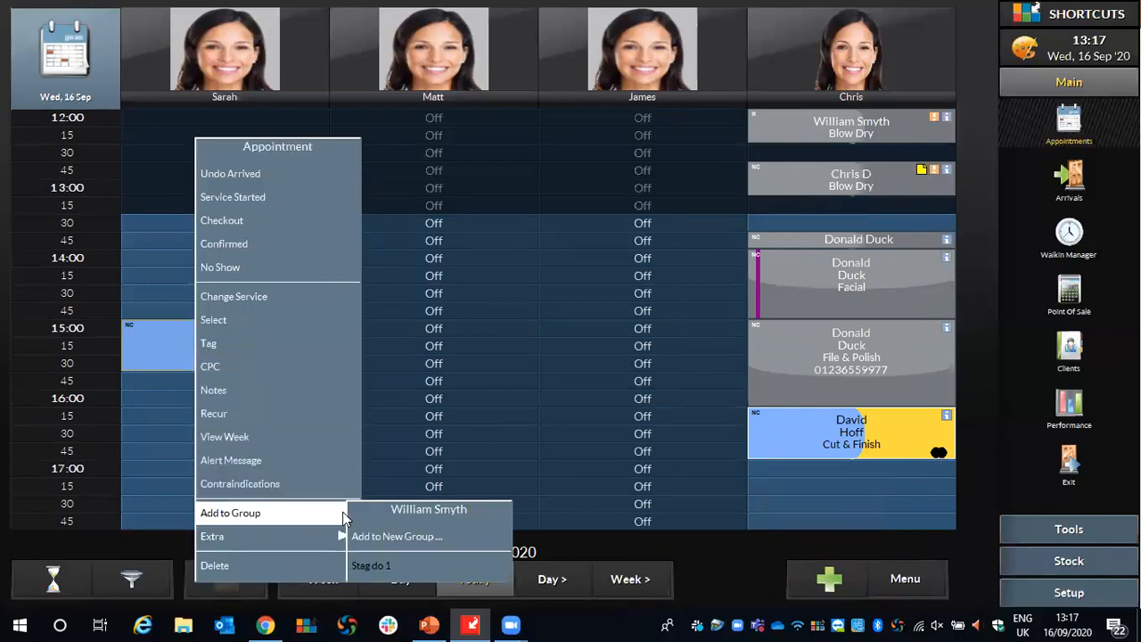
left_click(375, 572)
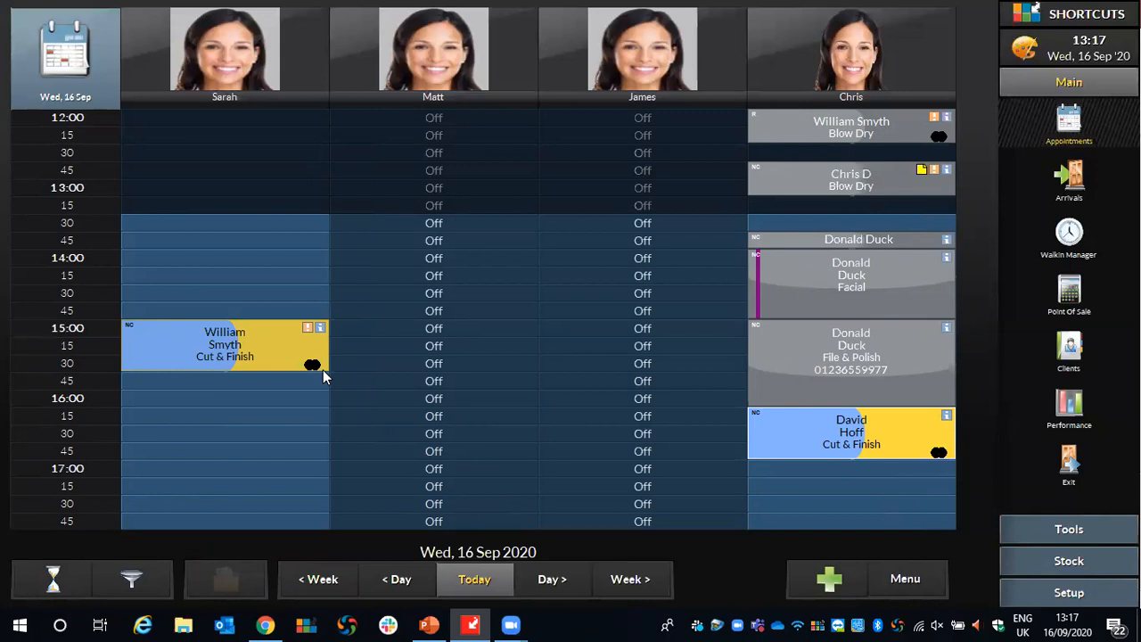
right_click(261, 340)
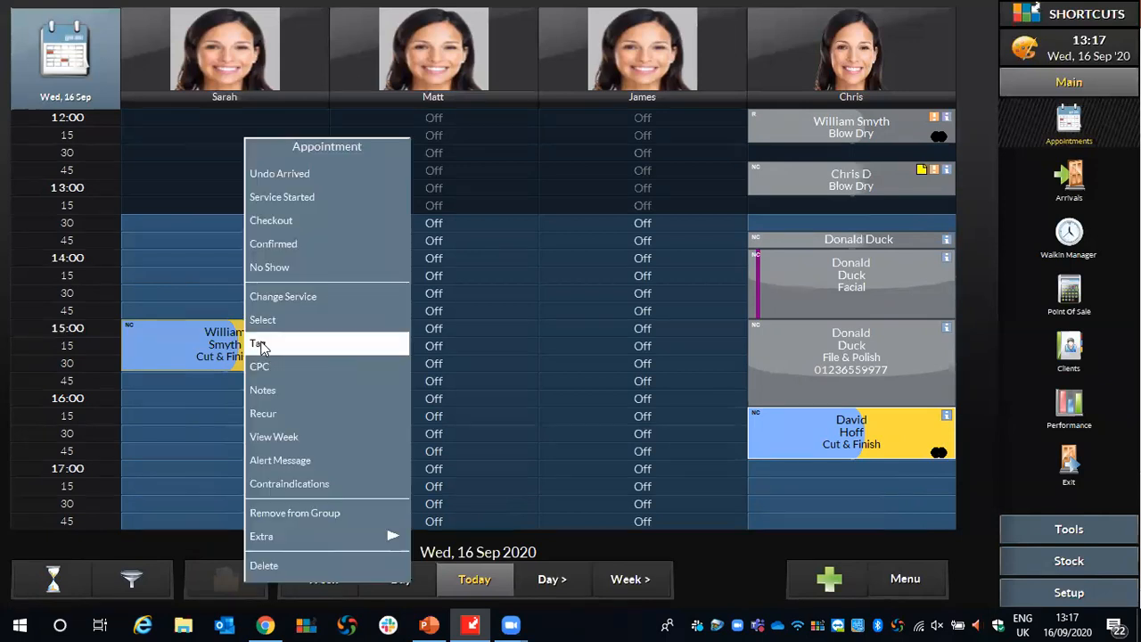
left_click(271, 220)
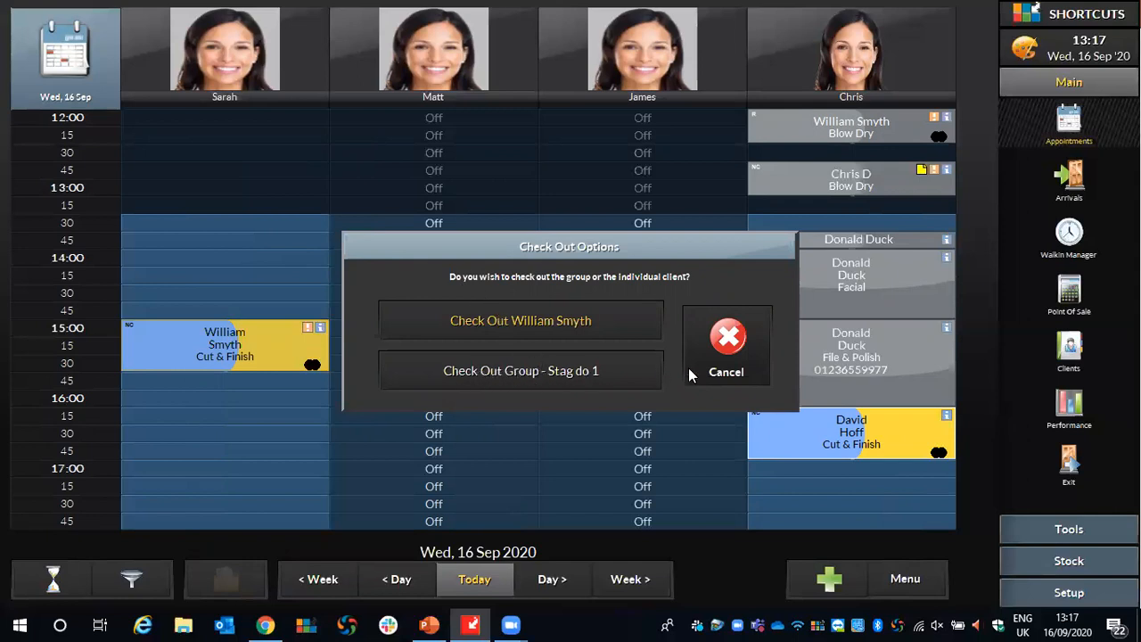
left_click(726, 341)
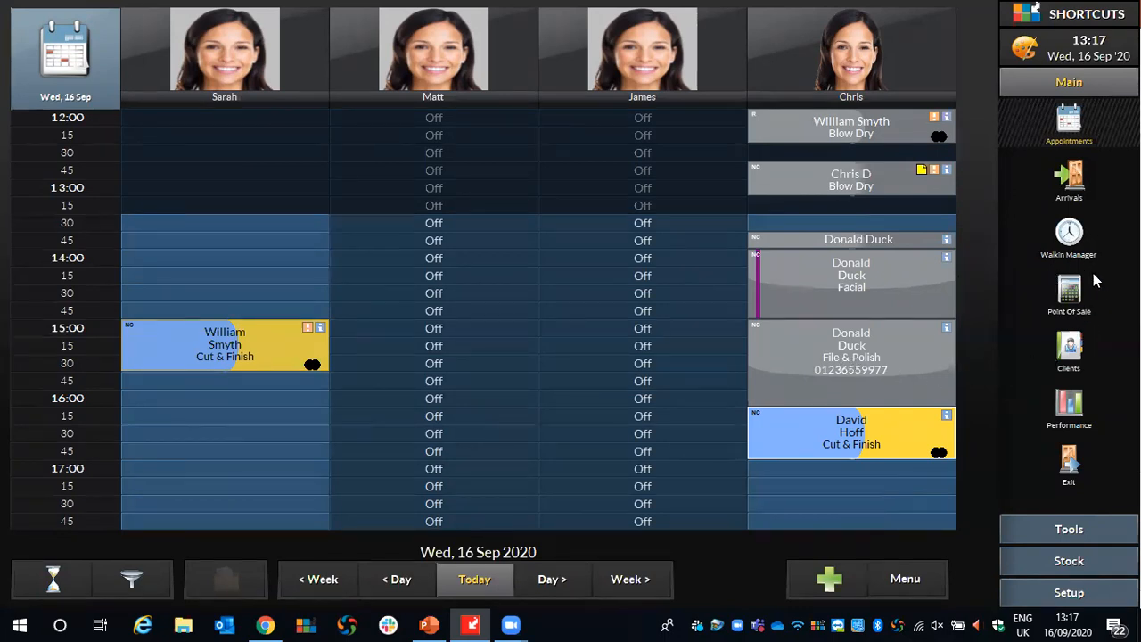
- Load the two arrived clients into the Point of Sale as one #Group sale, accepting the group details
left_click(1066, 296)
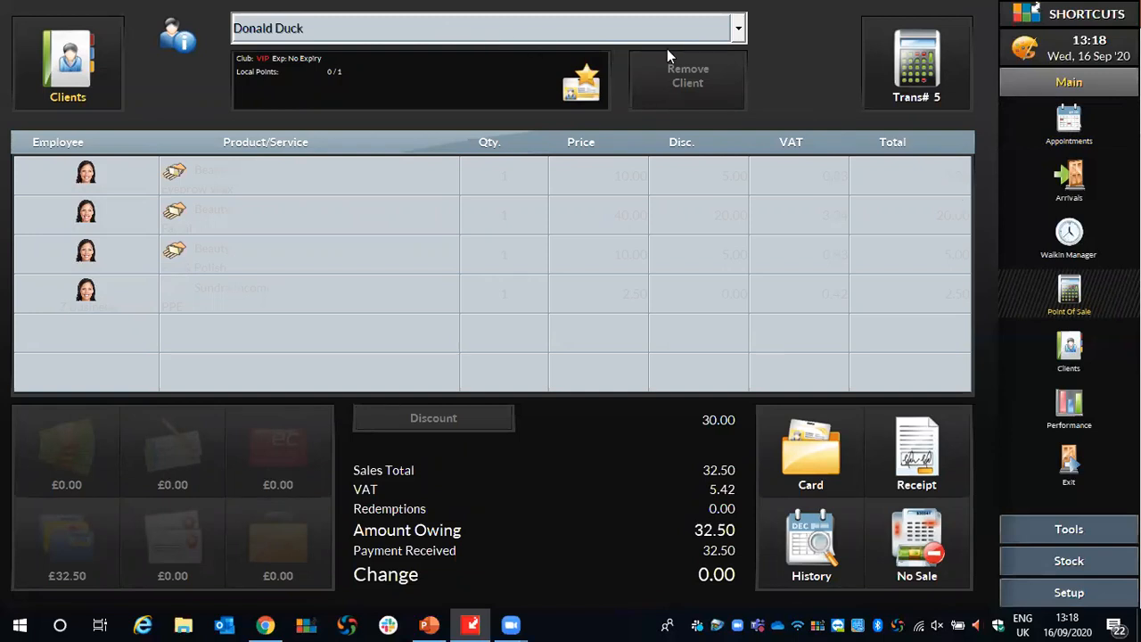
left_click(737, 34)
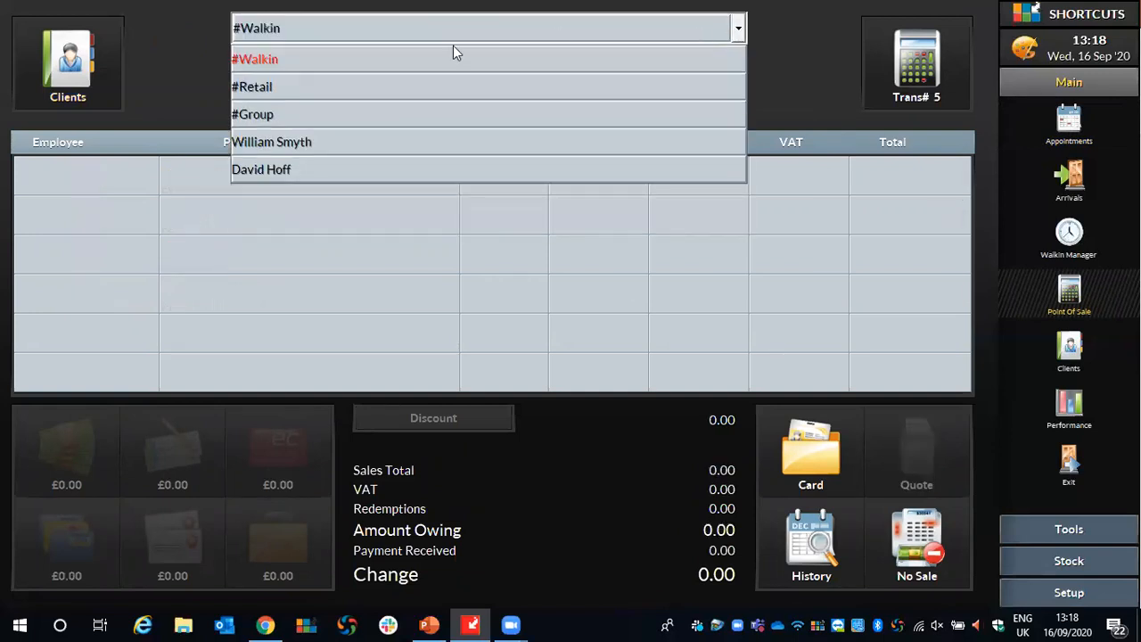
left_click(255, 120)
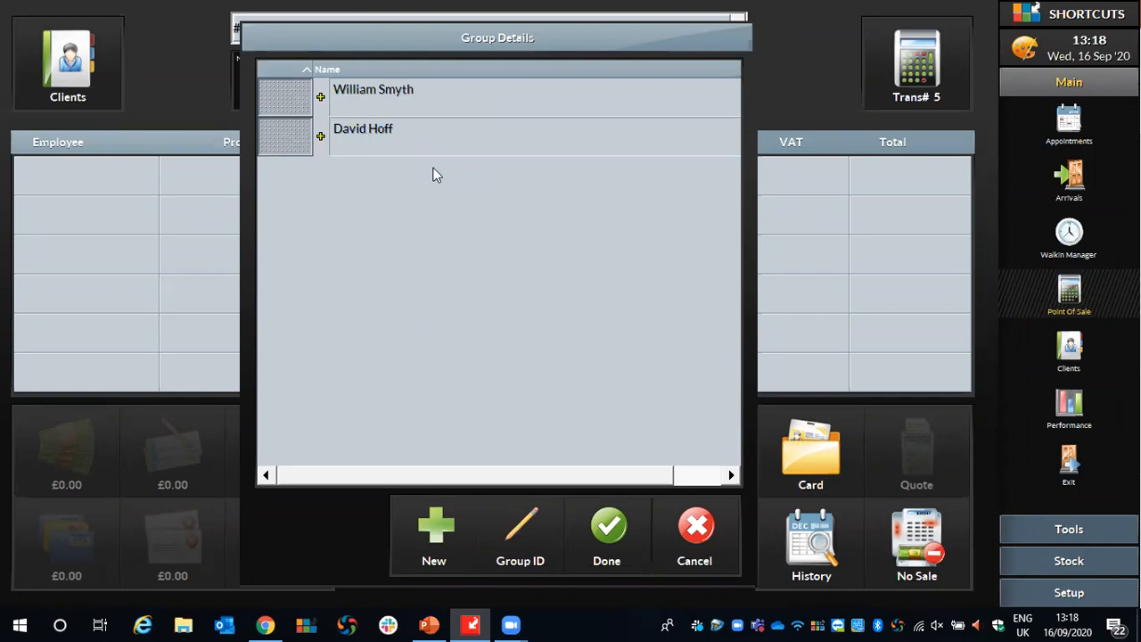
left_click(607, 528)
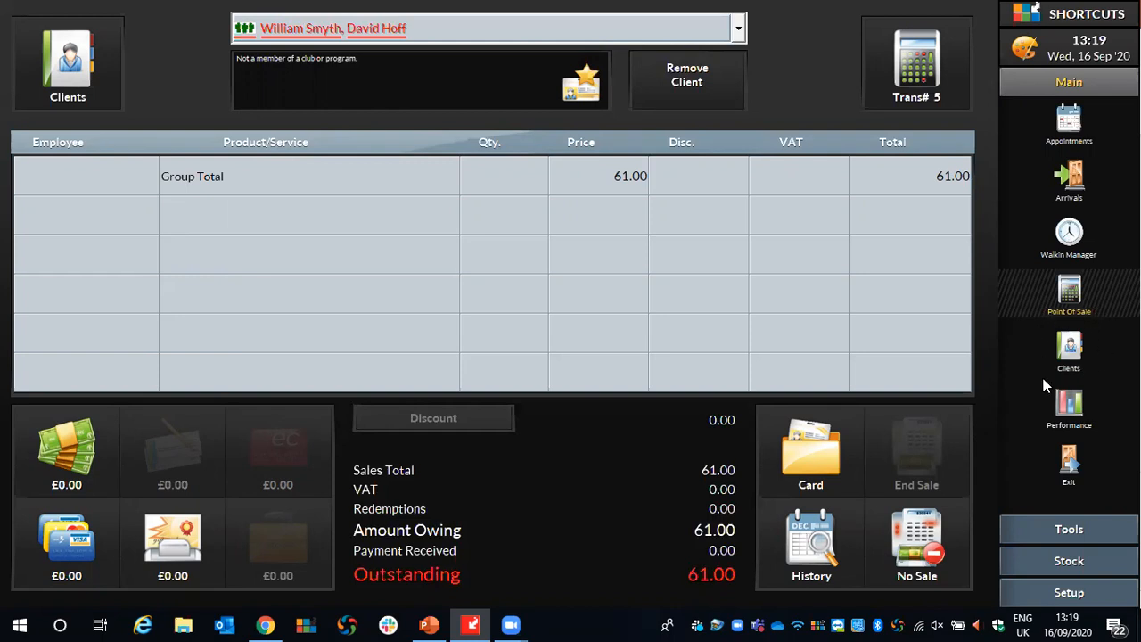
- Refund today's Ladies Blow Dry from the selected client's history, transferring it to the Point of Sale
left_click(1079, 352)
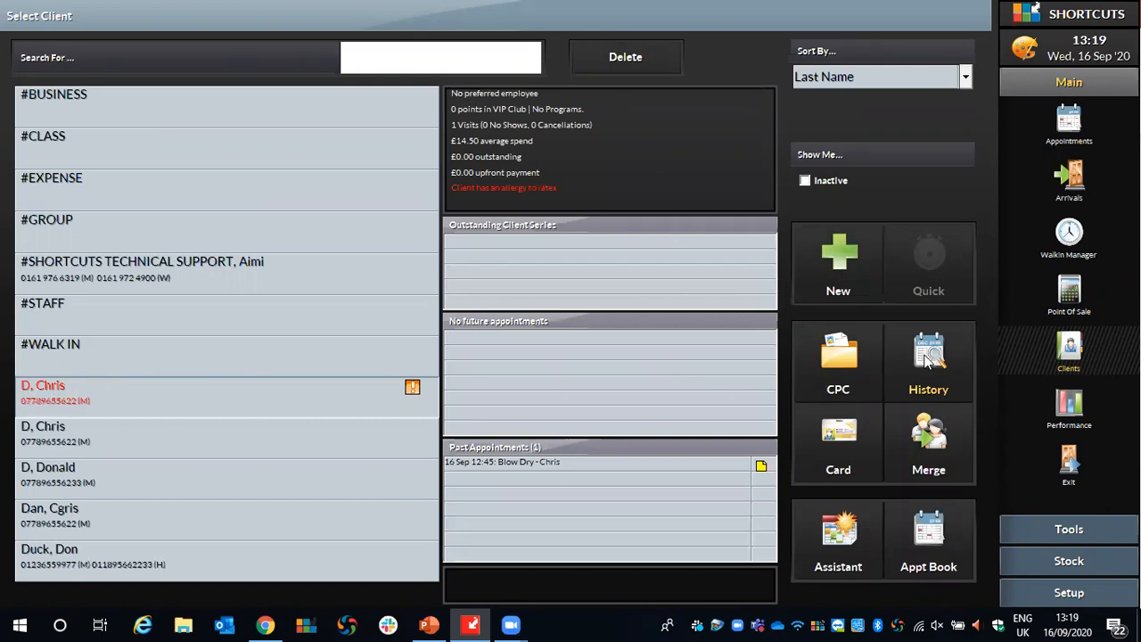
left_click(927, 359)
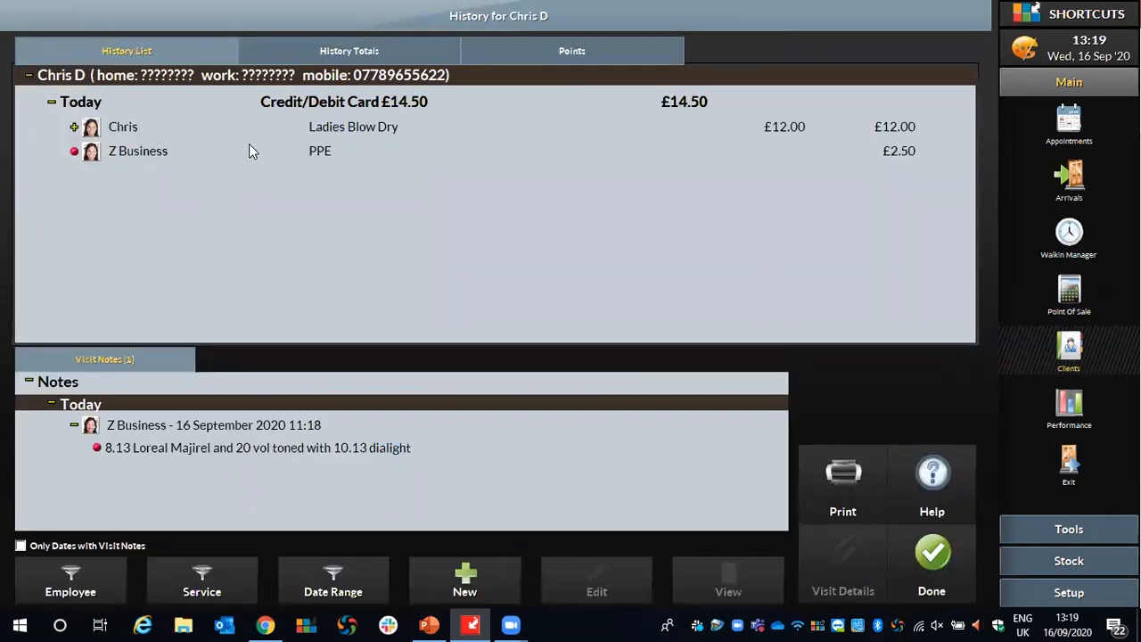
left_click(336, 128)
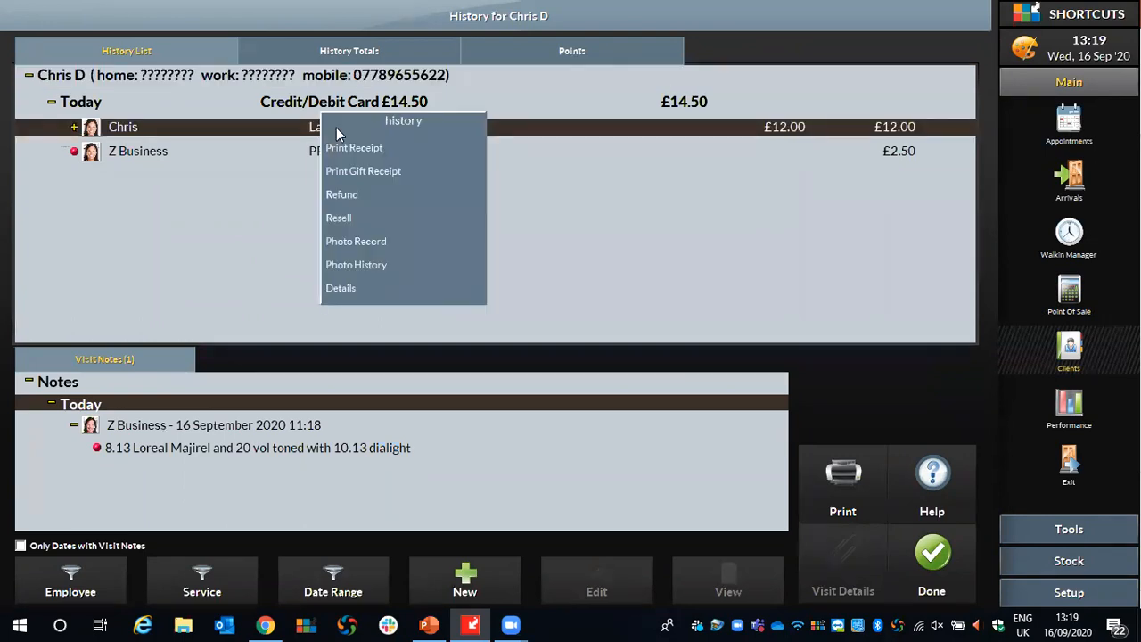
left_click(344, 200)
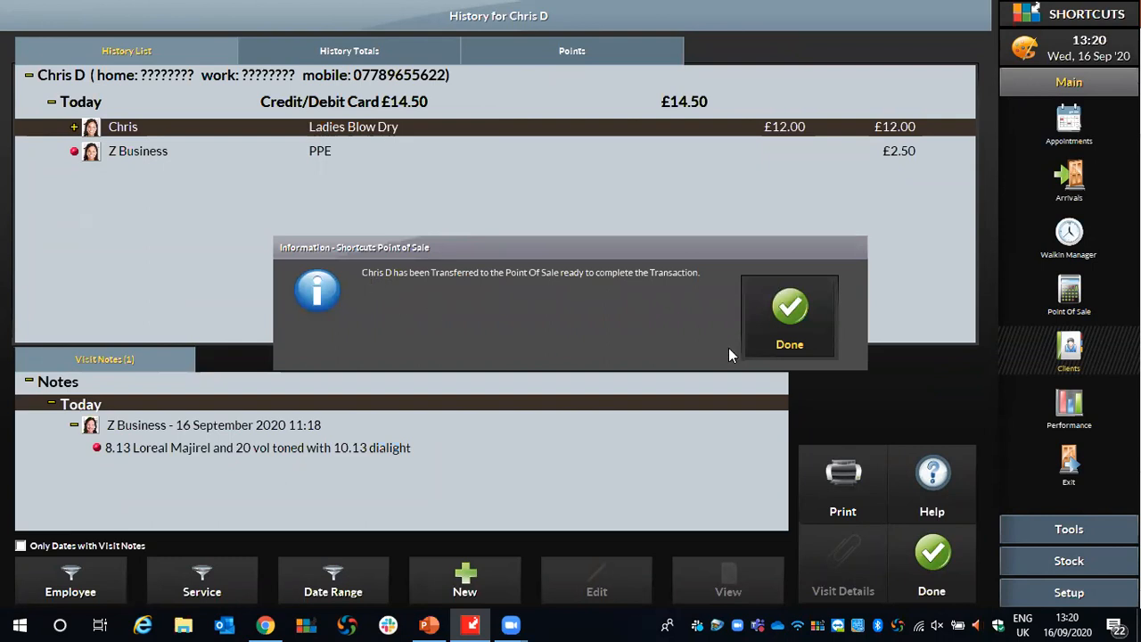
left_click(782, 310)
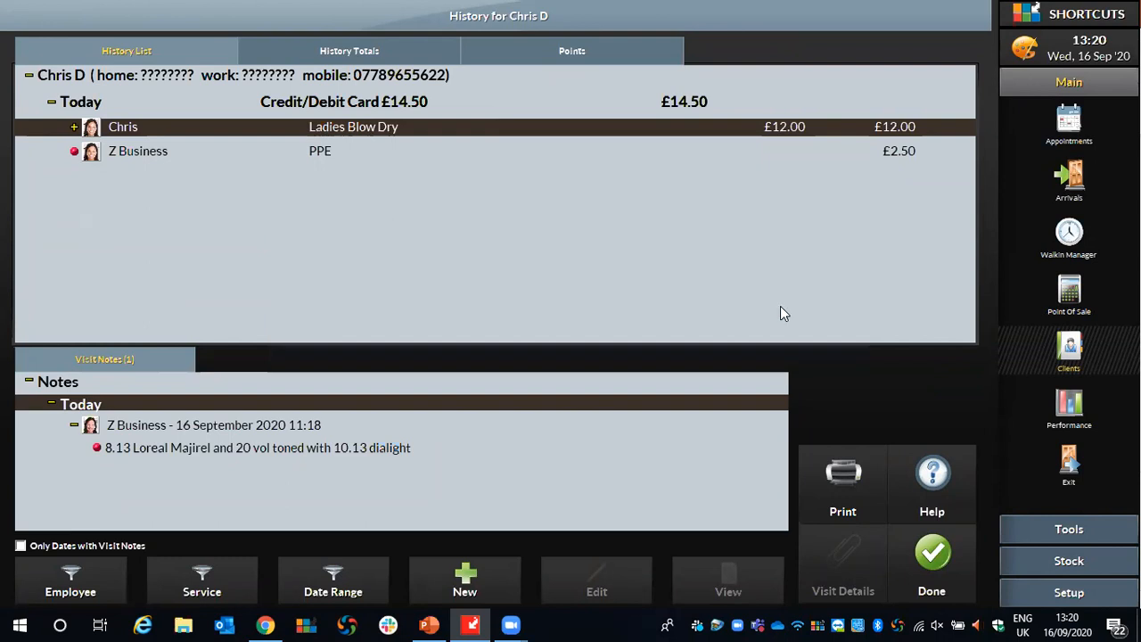
- End the refund sale to Credit/Debit Card with the reason No Reason Provided, and cancel the receipt printing
left_click(1079, 294)
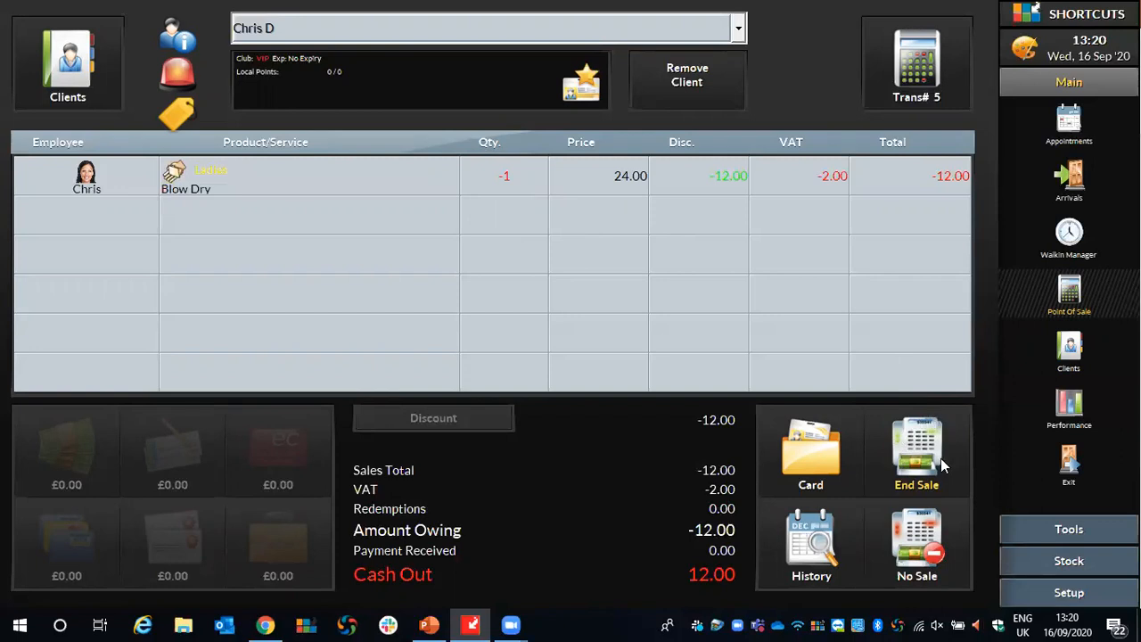
left_click(911, 457)
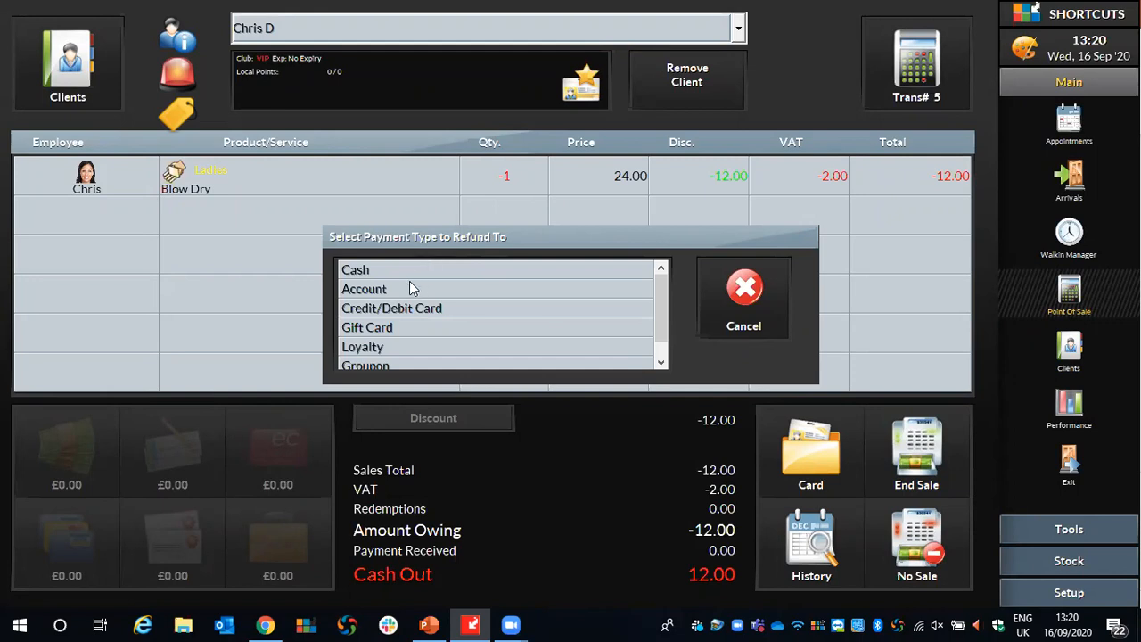
left_click(369, 312)
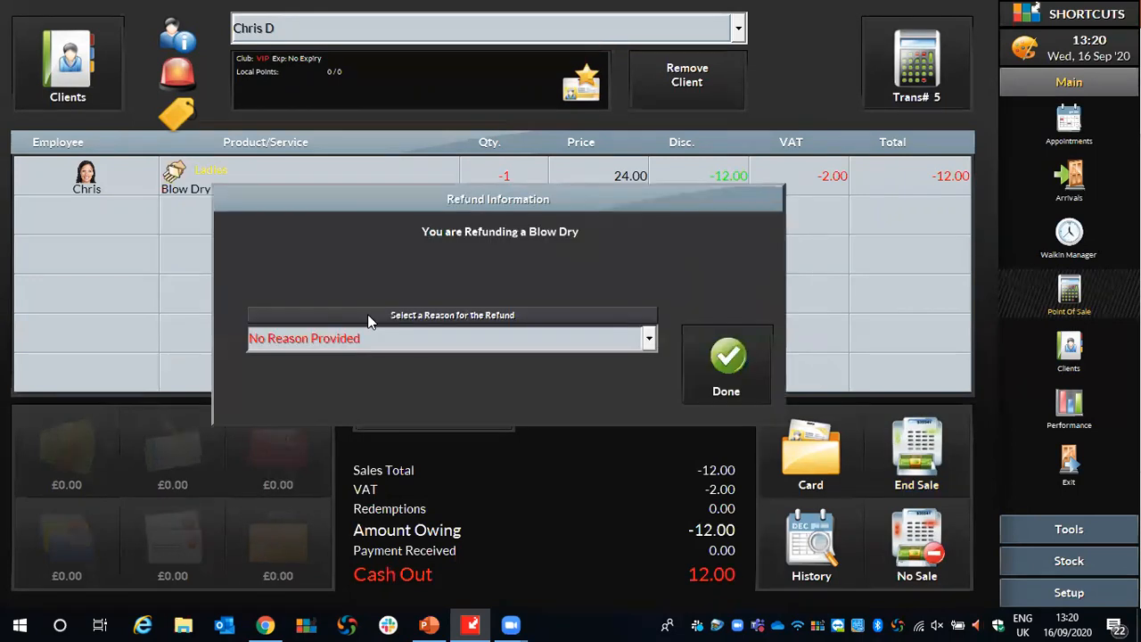
left_click(528, 346)
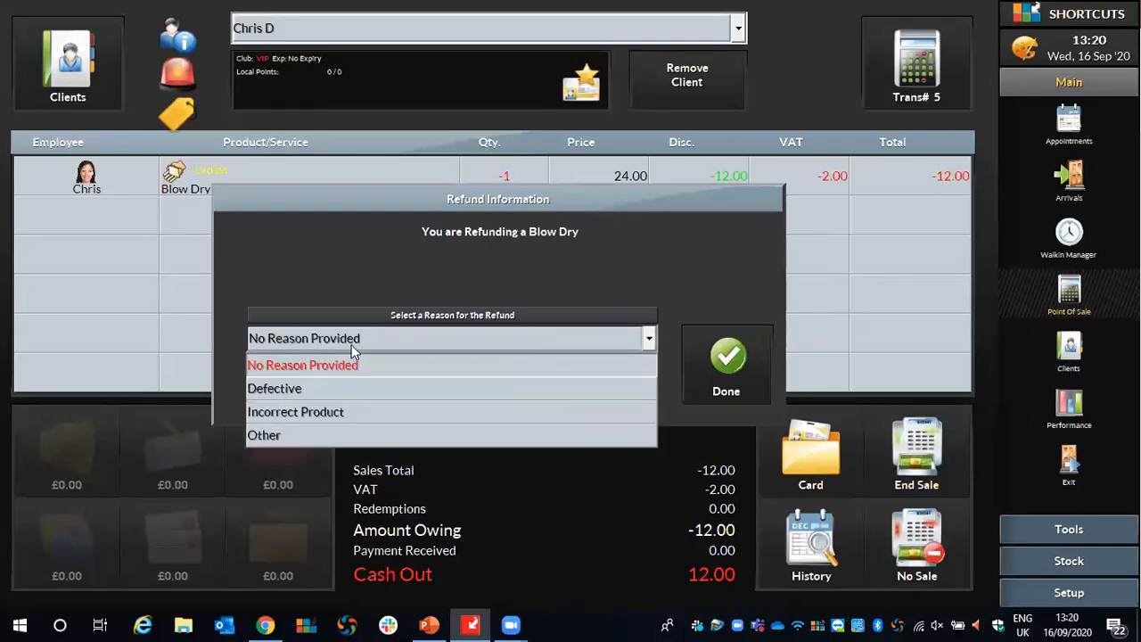
left_click(302, 362)
left_click(729, 358)
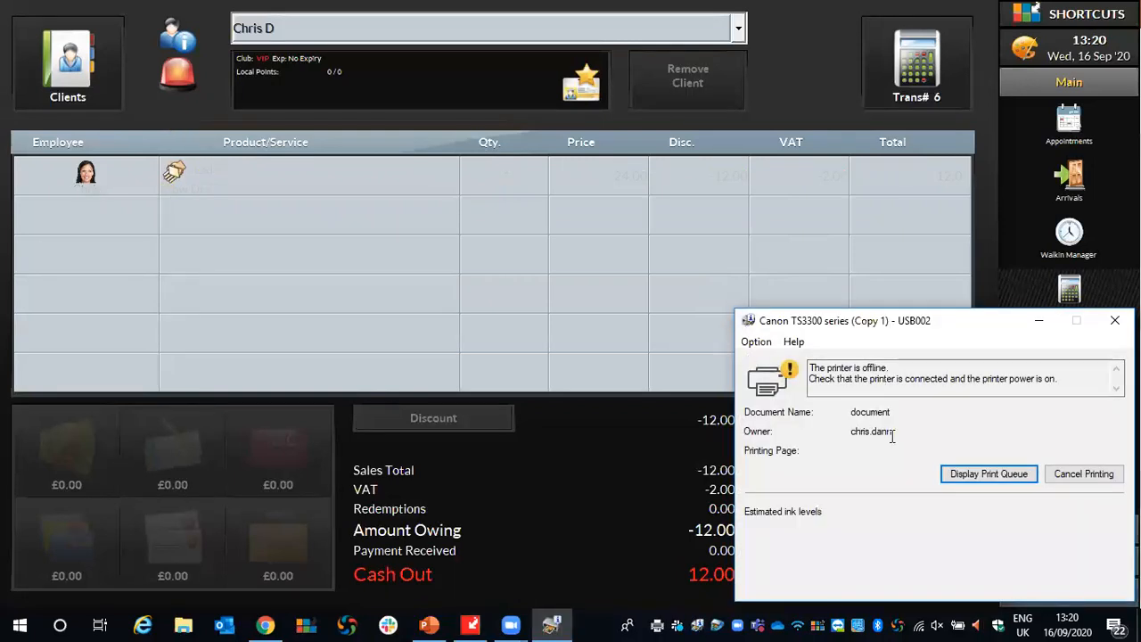
left_click(1086, 478)
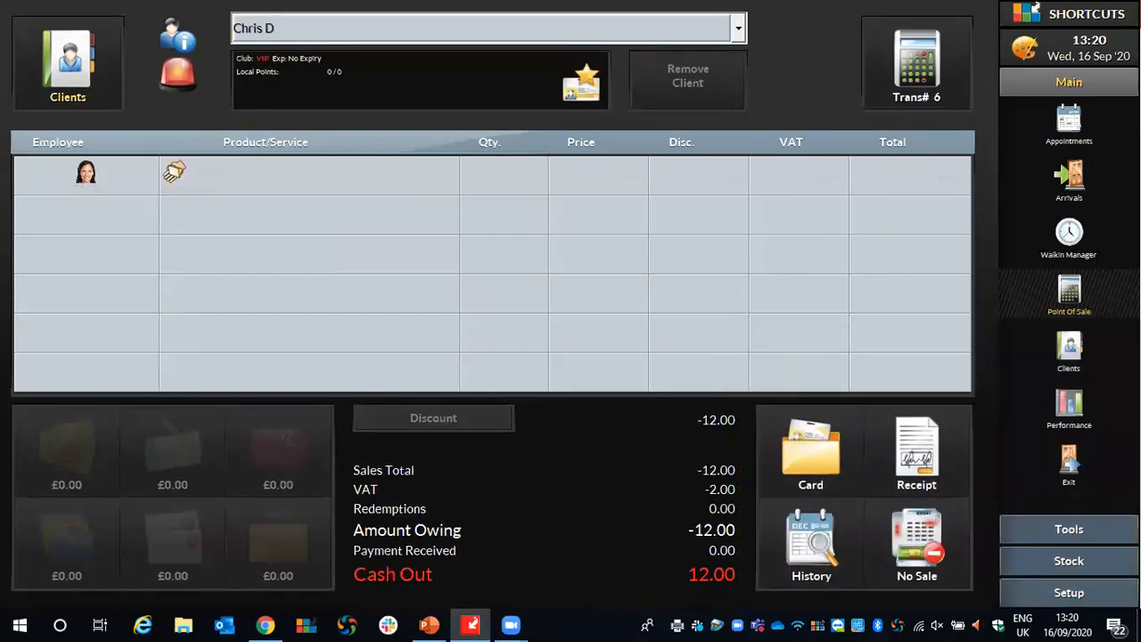
- Start a new Point of Sale transaction for the second client in the client list
left_click(1076, 301)
left_click(82, 56)
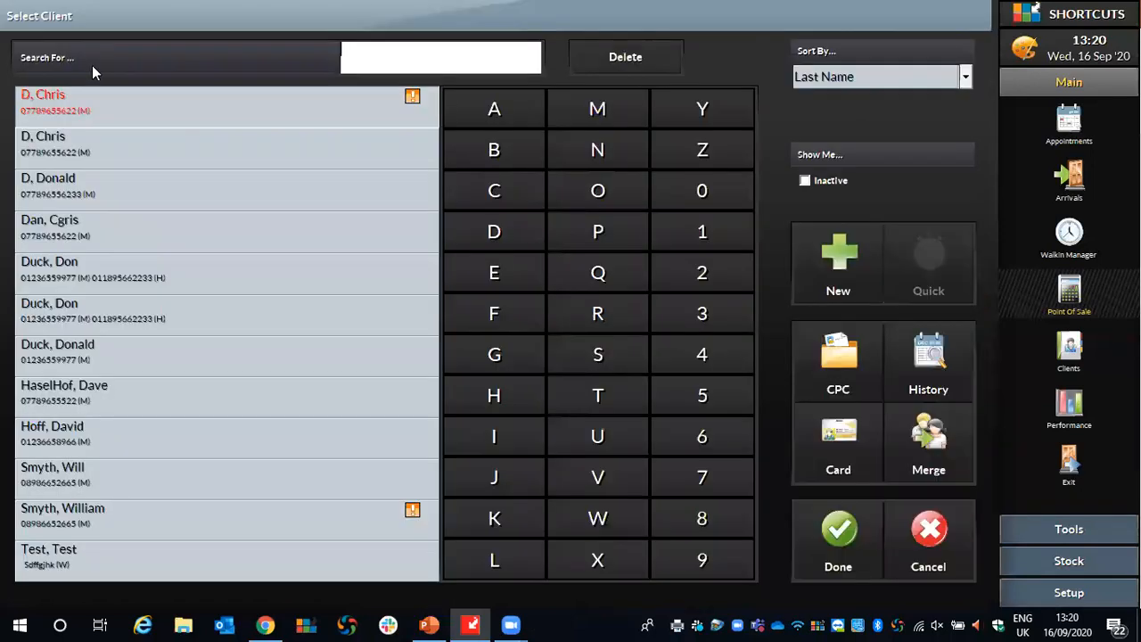
left_click(85, 151)
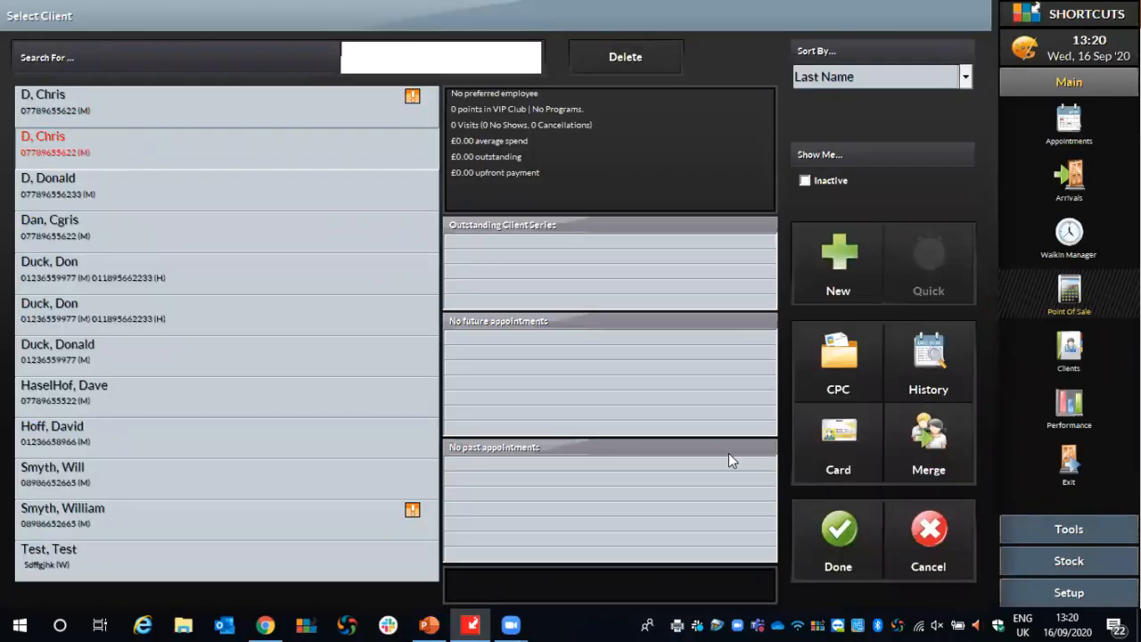
left_click(838, 540)
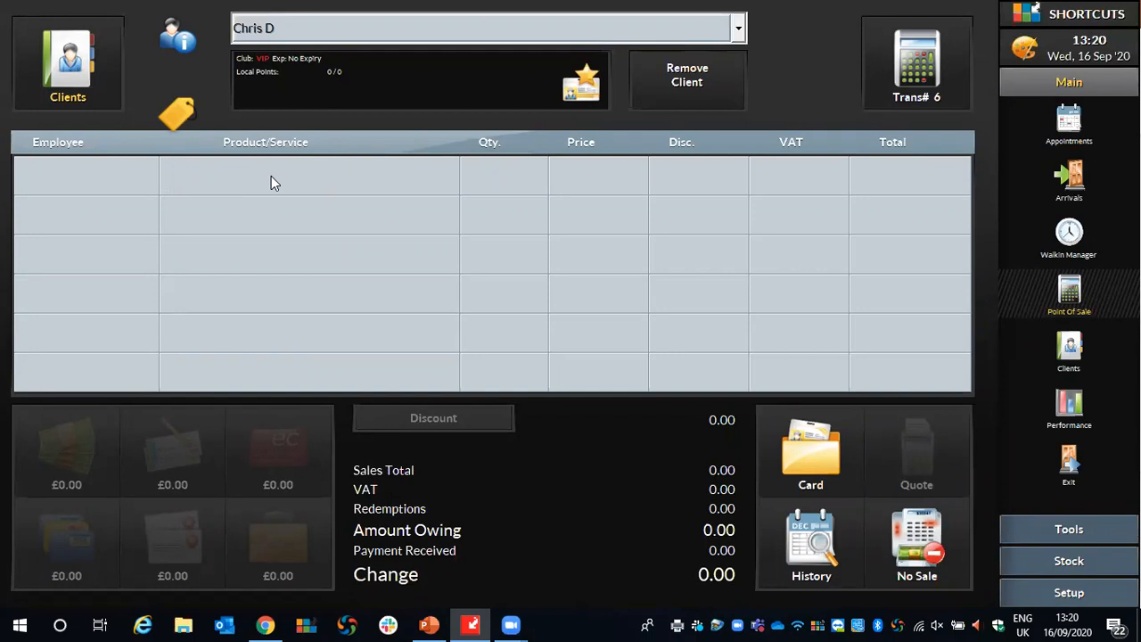
- Add the Paul Mitchell product Boutique Box - Shine & Volume to the sale under the Senior Stylist
left_click(226, 178)
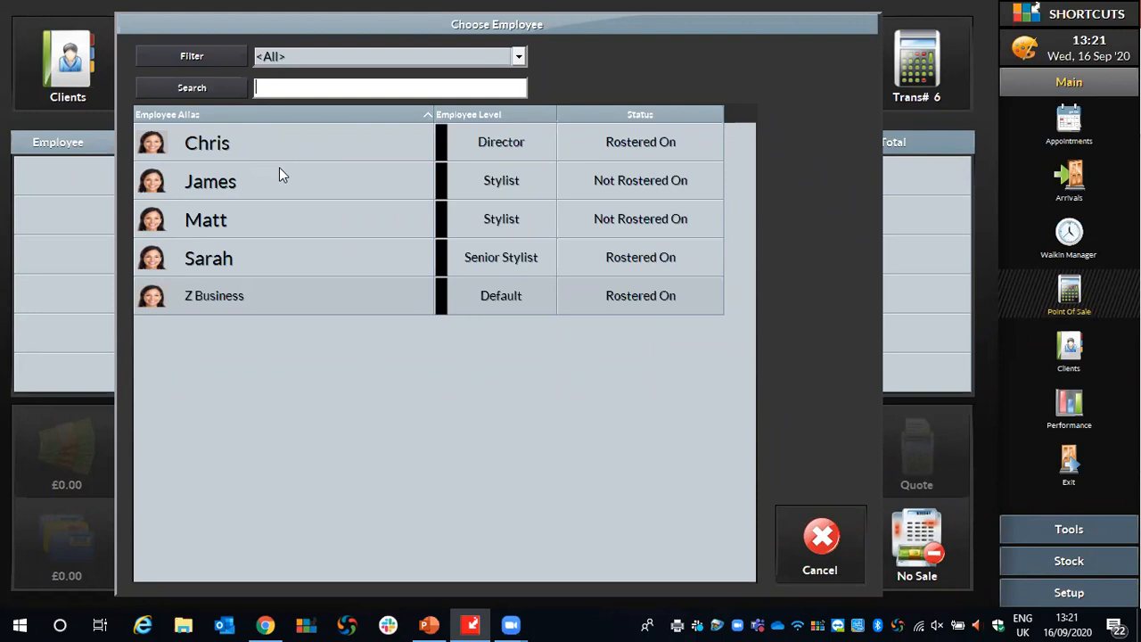
left_click(183, 256)
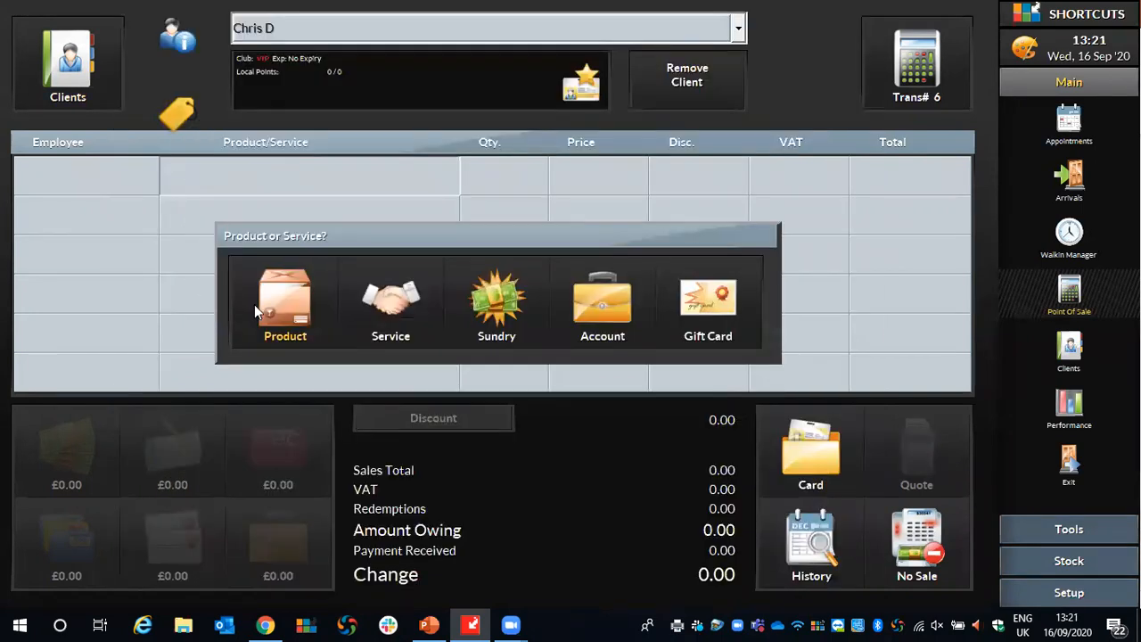
left_click(276, 302)
left_click(159, 95)
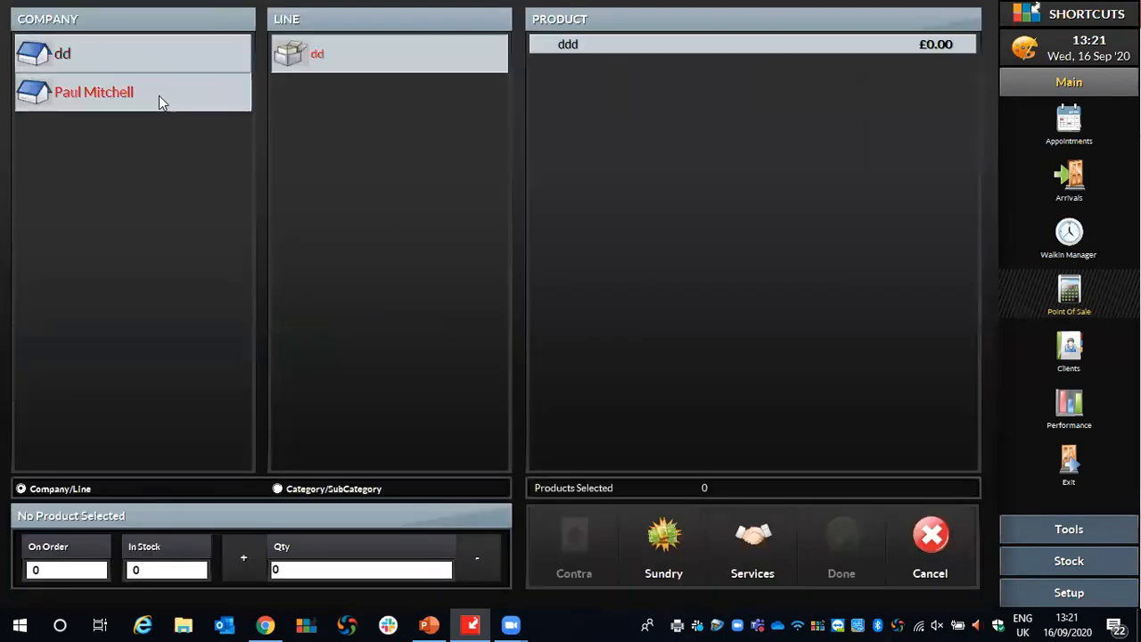
left_click(643, 52)
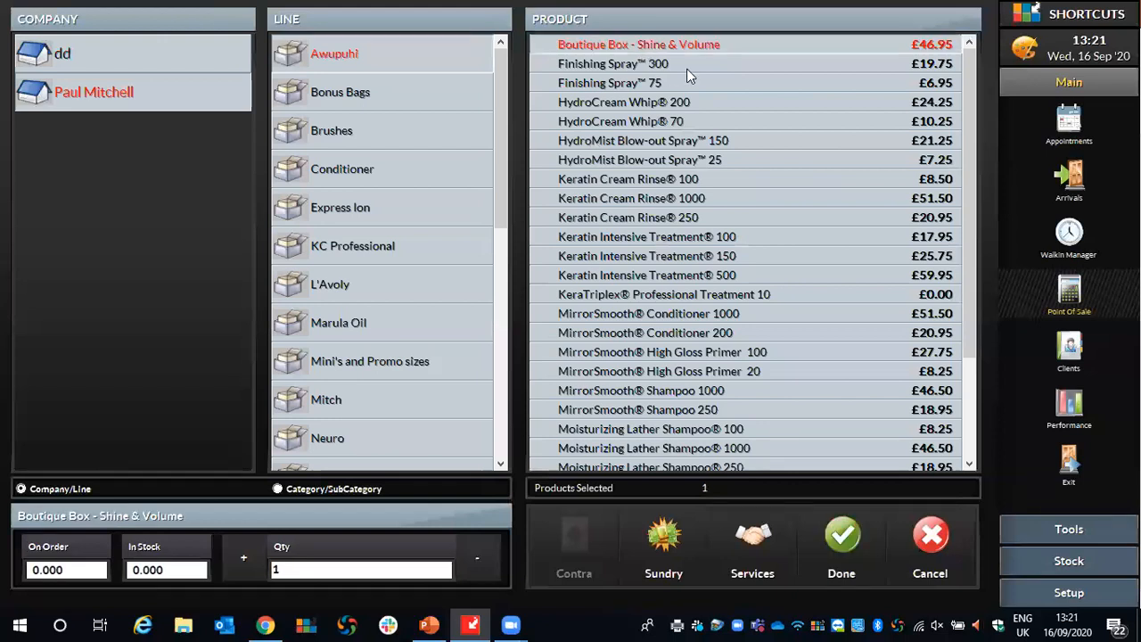
left_click(842, 535)
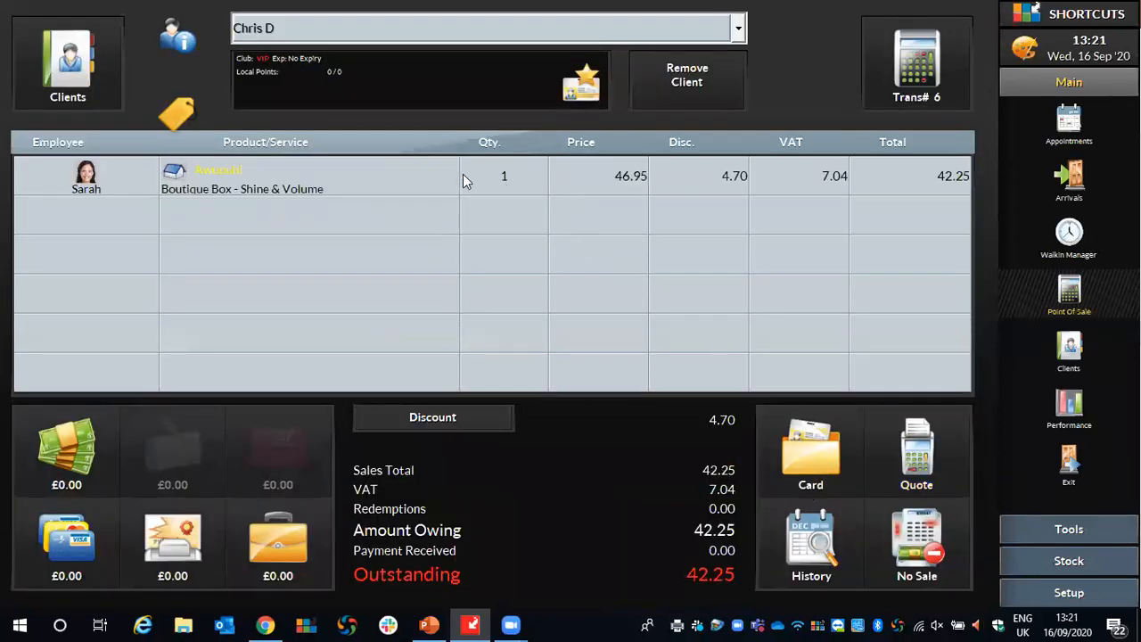
- Set the Boutique Box line's quantity to -1 to make it a refund
left_click(508, 178)
left_click(526, 413)
left_click(386, 275)
left_click(623, 289)
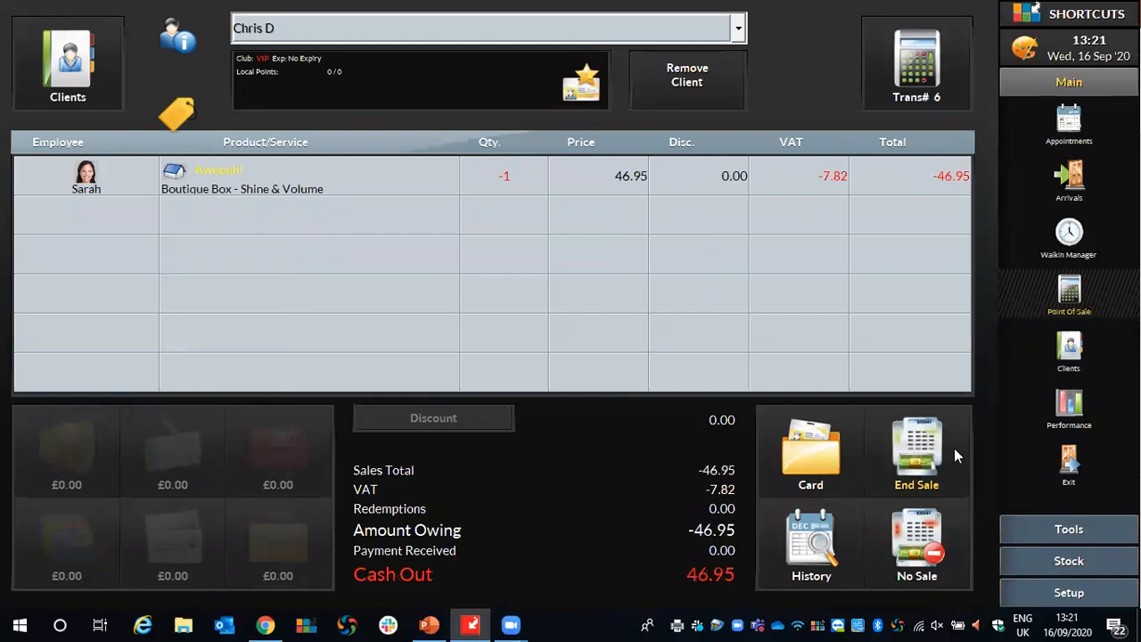
- End the product refund to Credit/Debit Card with No Reason Provided and Add to Stock, and cancel the receipt printing
left_click(905, 454)
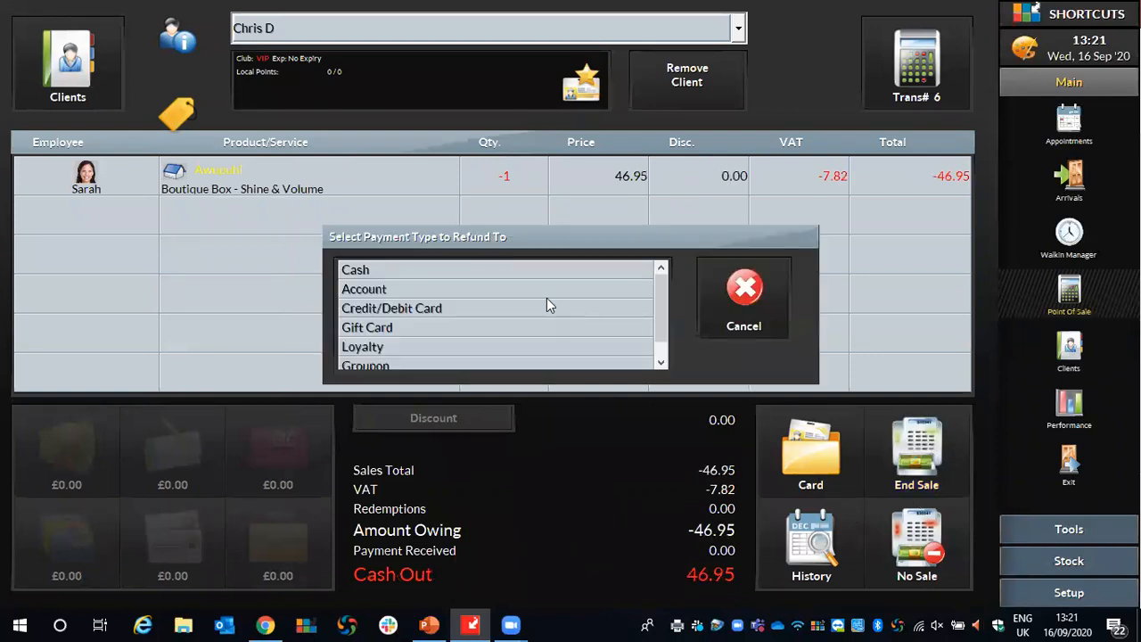
left_click(378, 307)
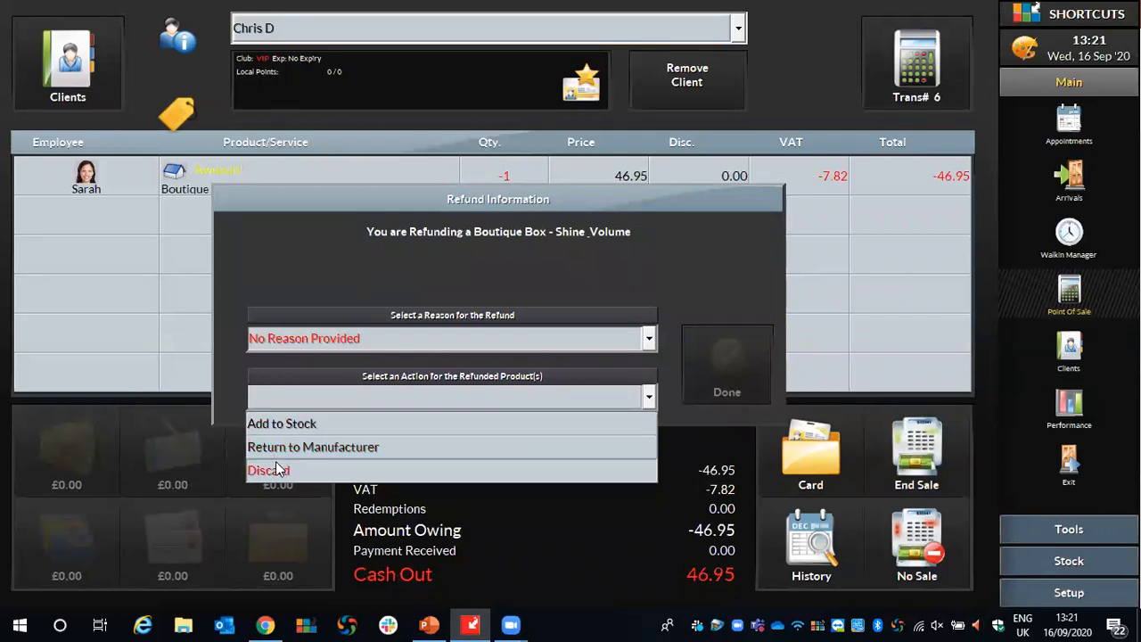
left_click(282, 425)
left_click(727, 366)
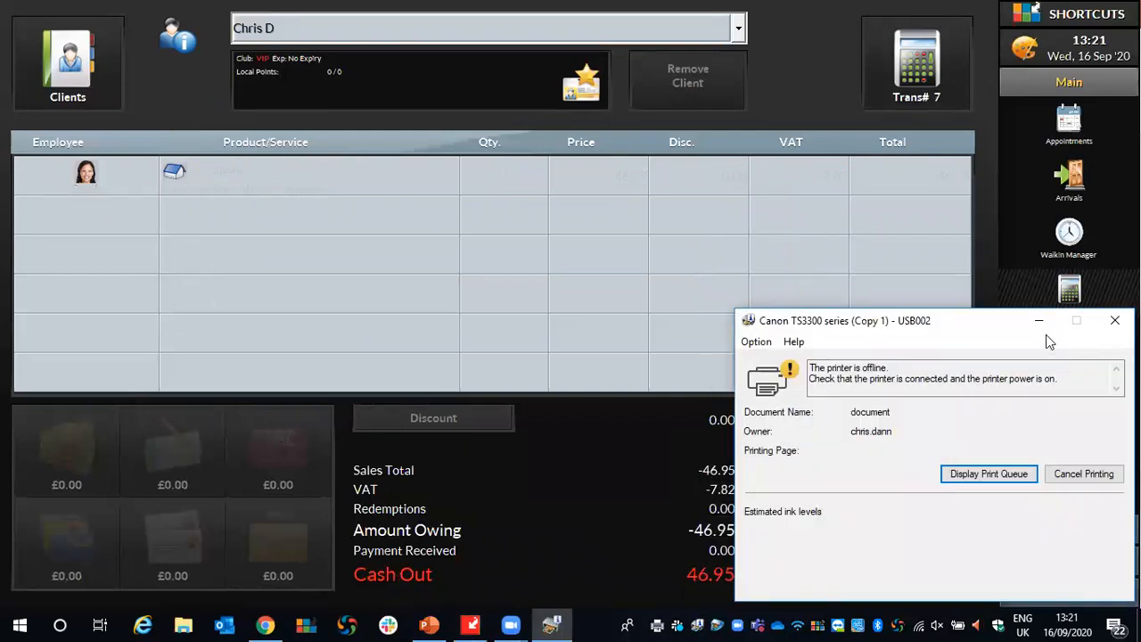
left_click(1085, 478)
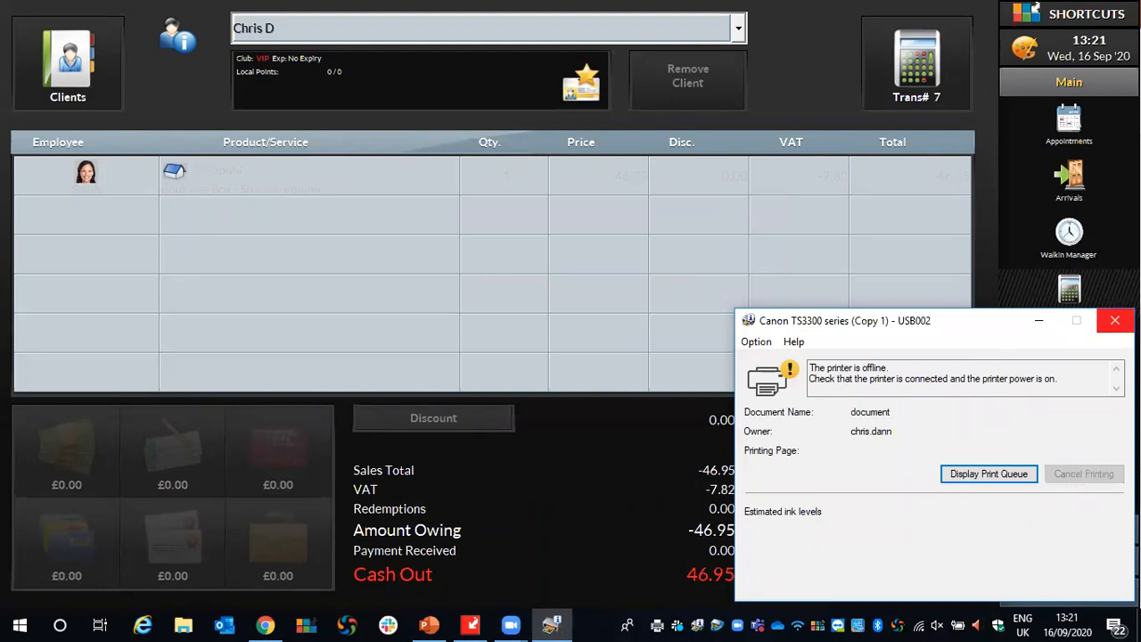
left_click(1115, 320)
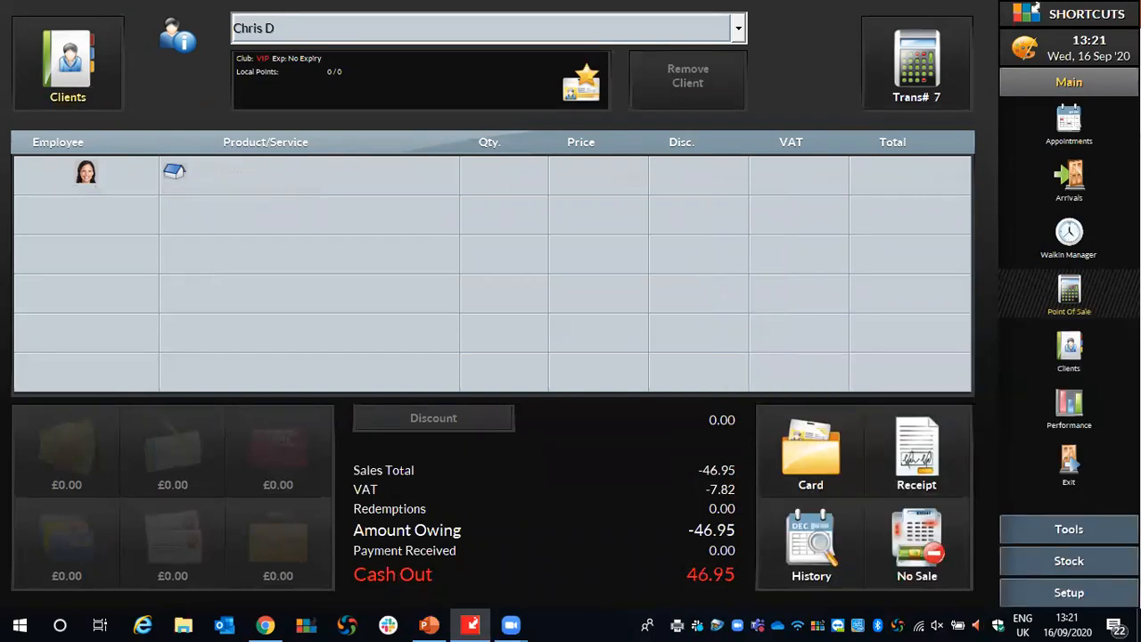
- Start a new Point of Sale transaction for a #Walkin client
left_click(1074, 176)
left_click(1069, 289)
left_click(277, 40)
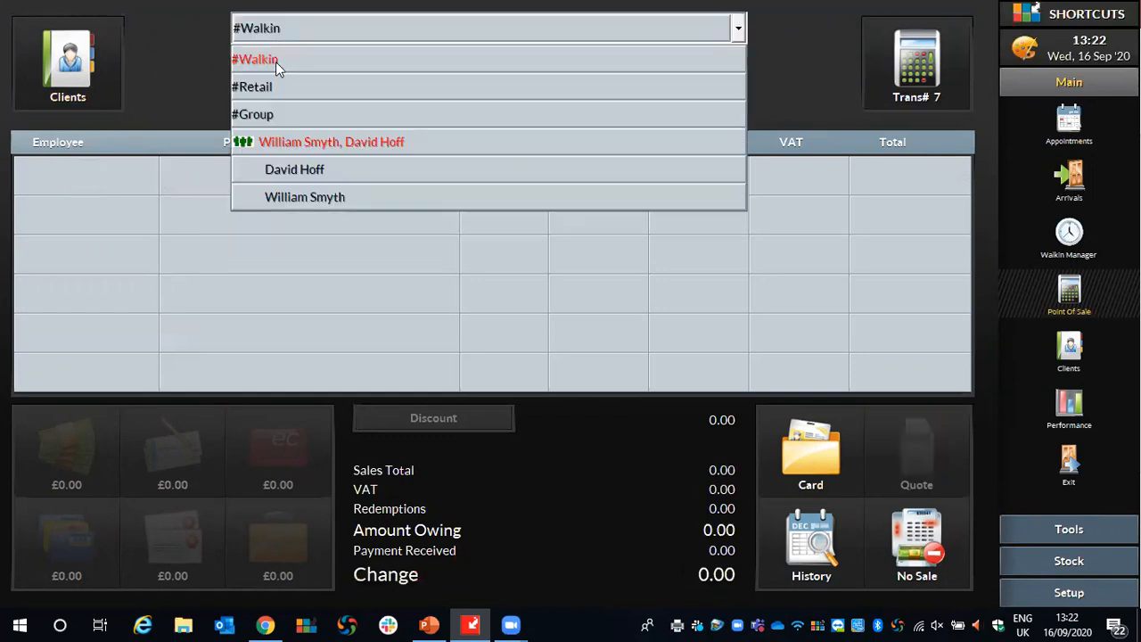
left_click(276, 61)
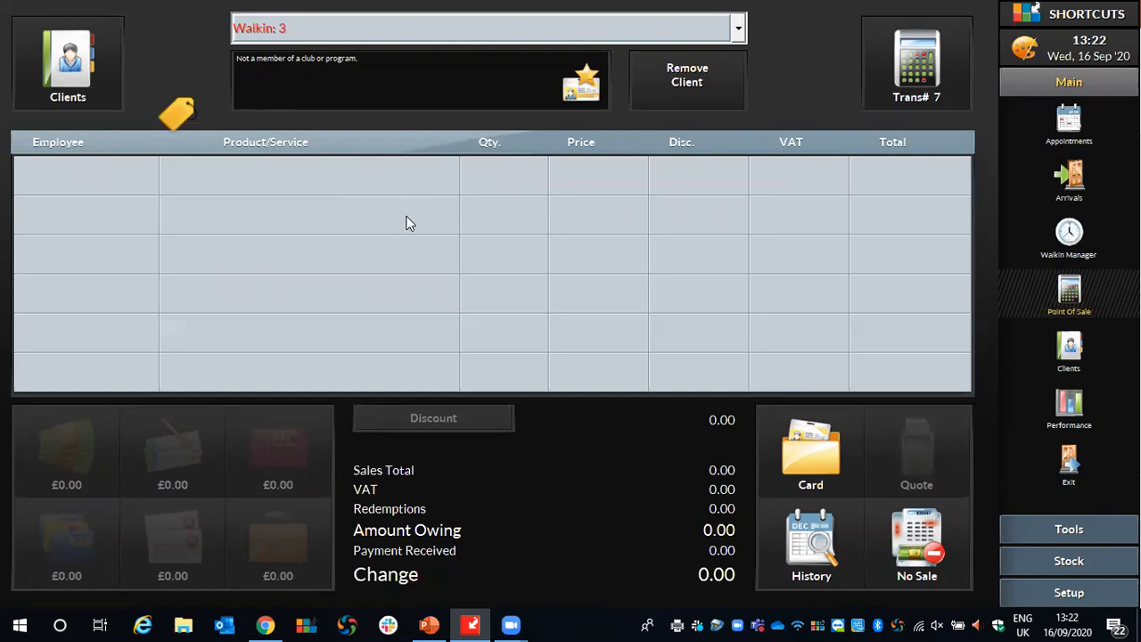
- Add the Paul Mitchell product Finishing Spray 300 to the walk-in sale under the Senior Stylist
left_click(226, 170)
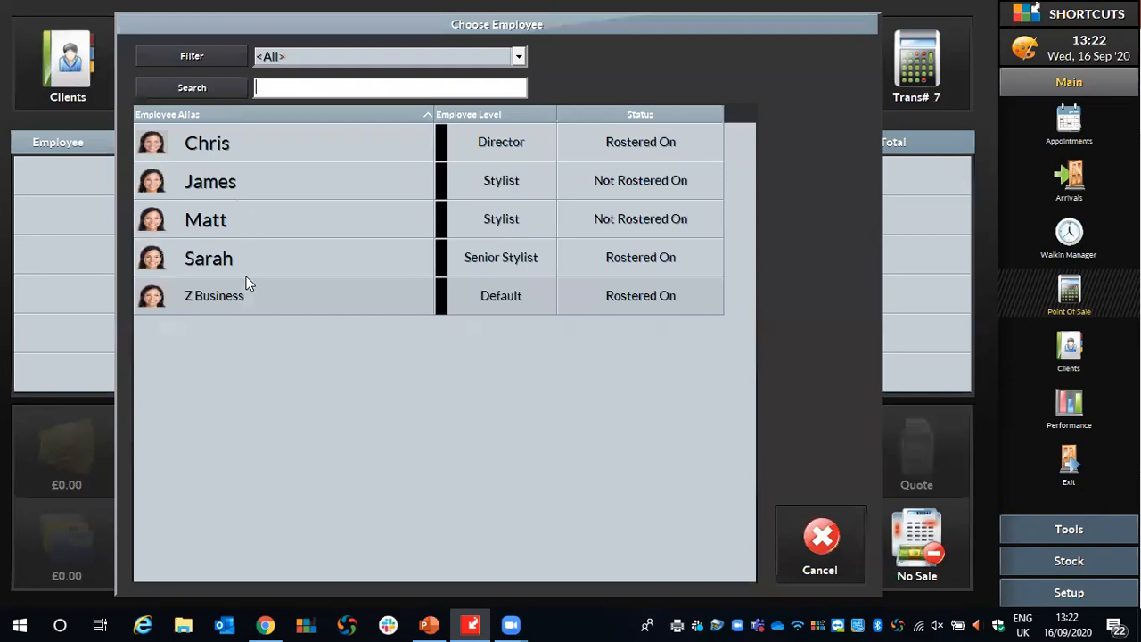
left_click(239, 258)
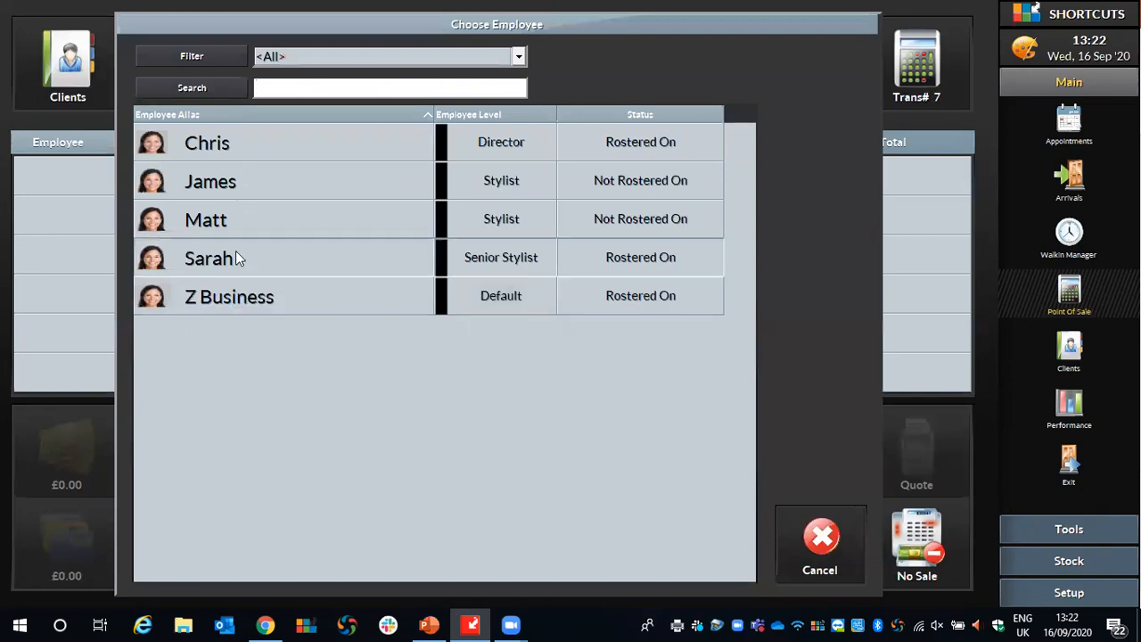
left_click(327, 332)
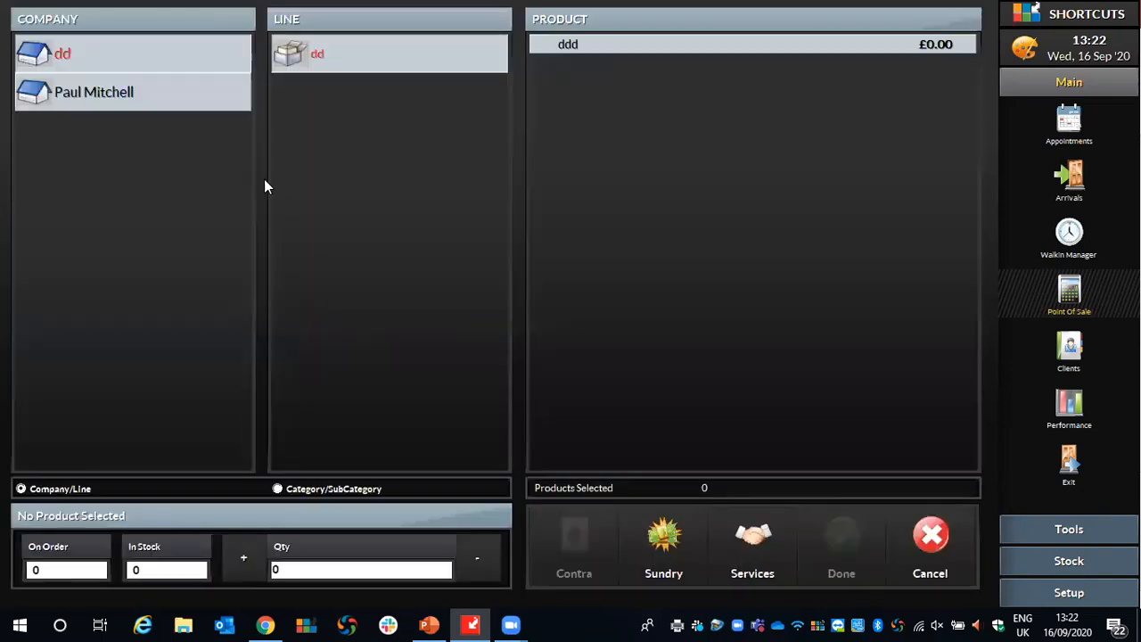
left_click(136, 88)
left_click(596, 68)
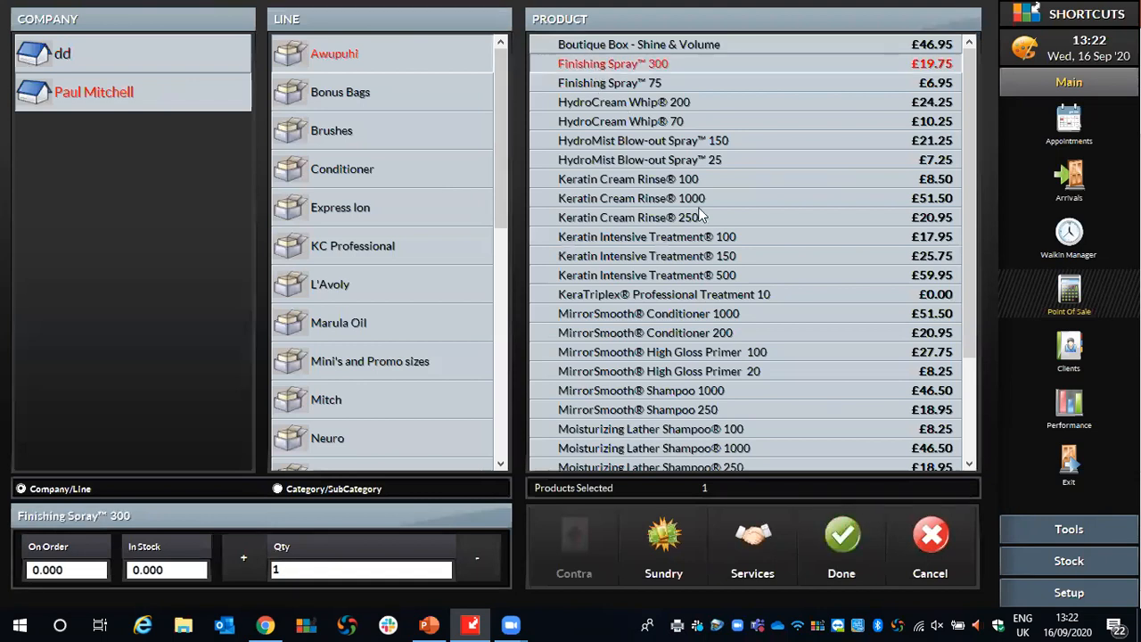
left_click(844, 535)
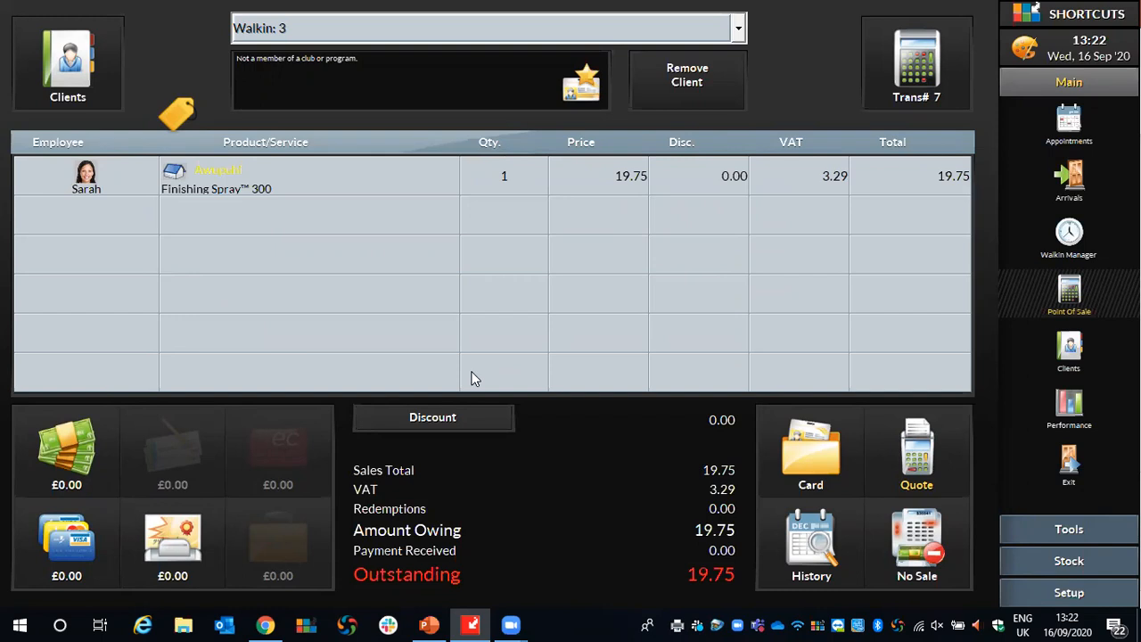
- Try to add the Paul Mitchell Water Sprayer to the walk-in sale through the product search
left_click(472, 379)
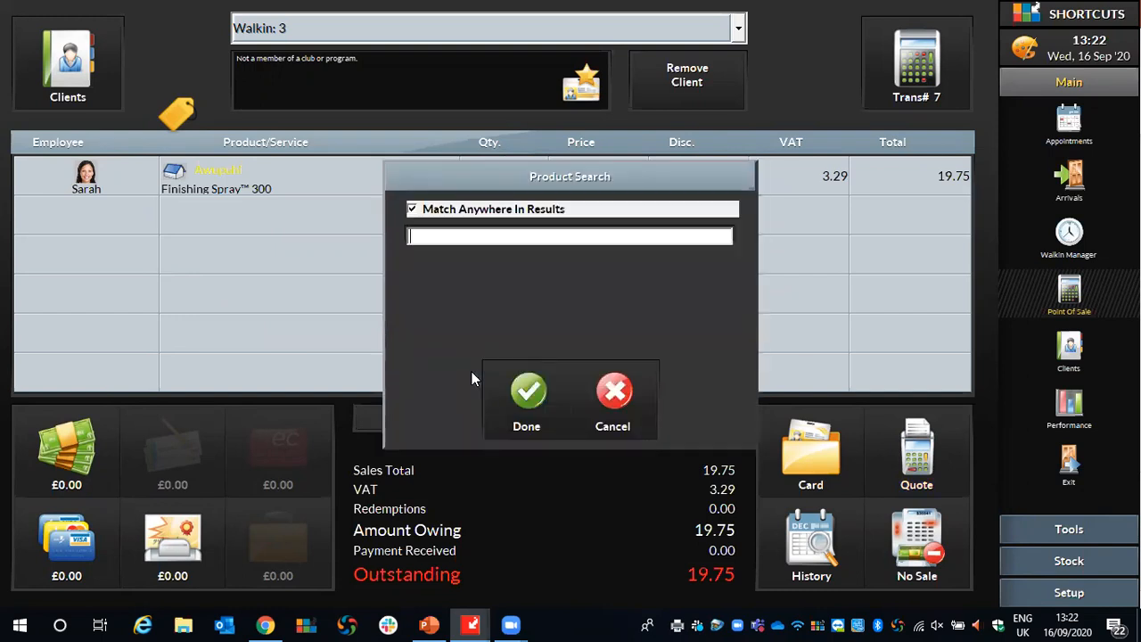
type("Paul mithell")
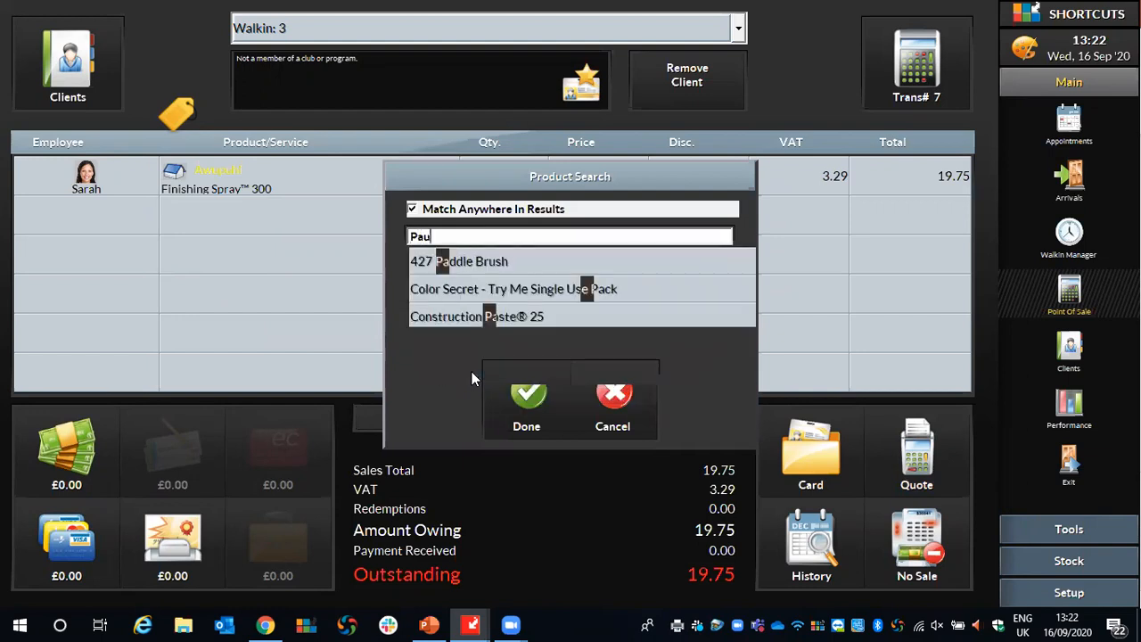
key("BackSpace")
key("BackSpace")
key("BackSpace")
key("BackSpace")
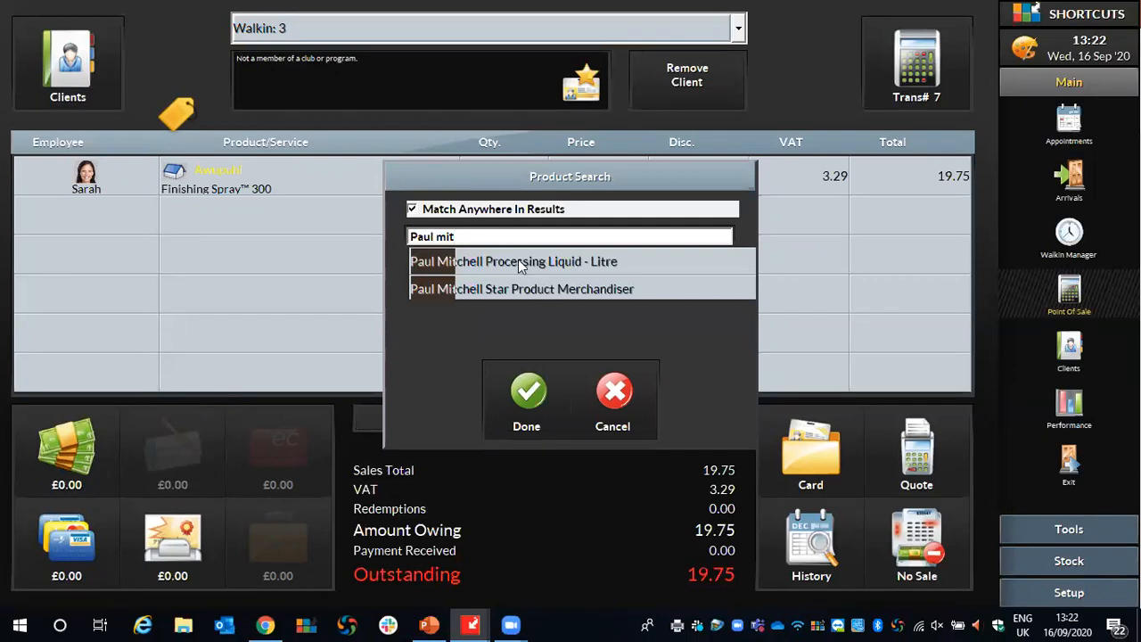
type("chell")
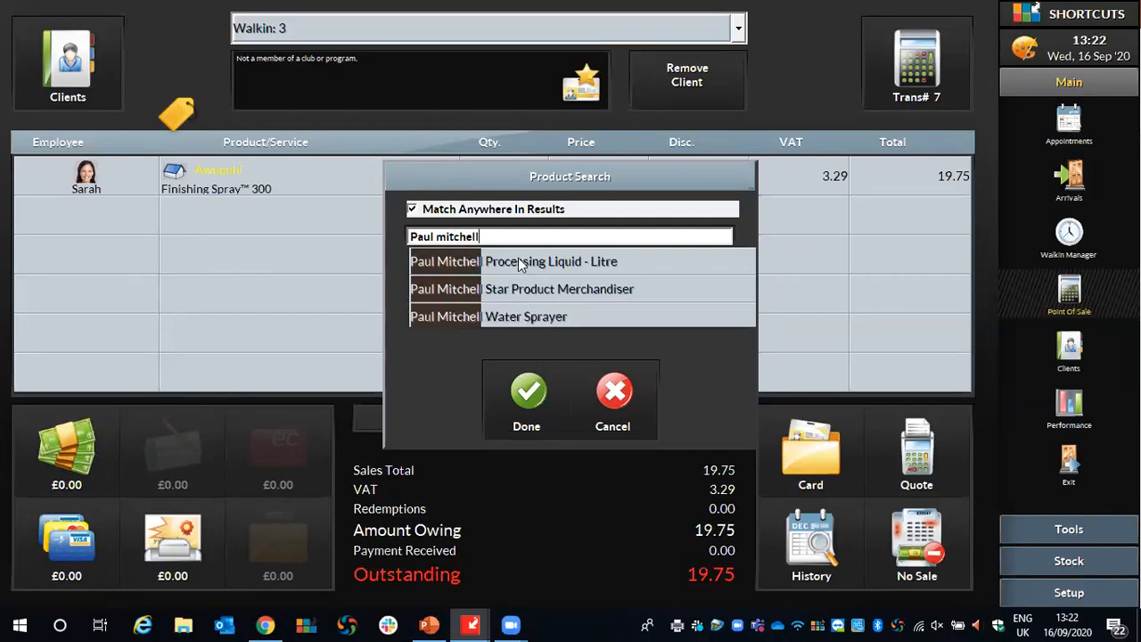
left_click(516, 316)
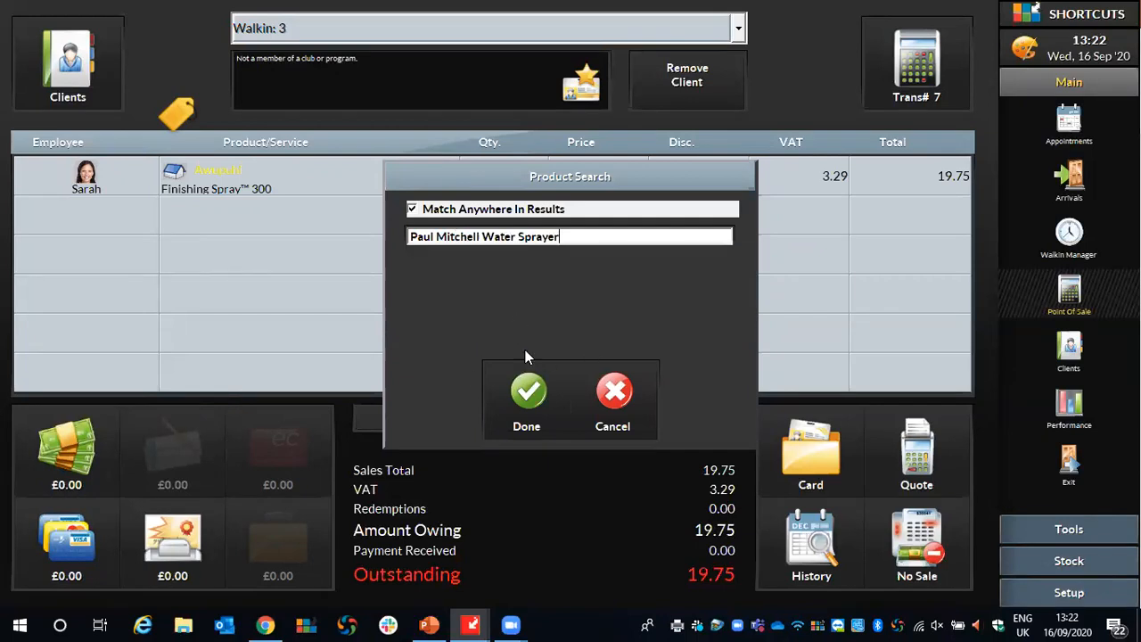
left_click(532, 394)
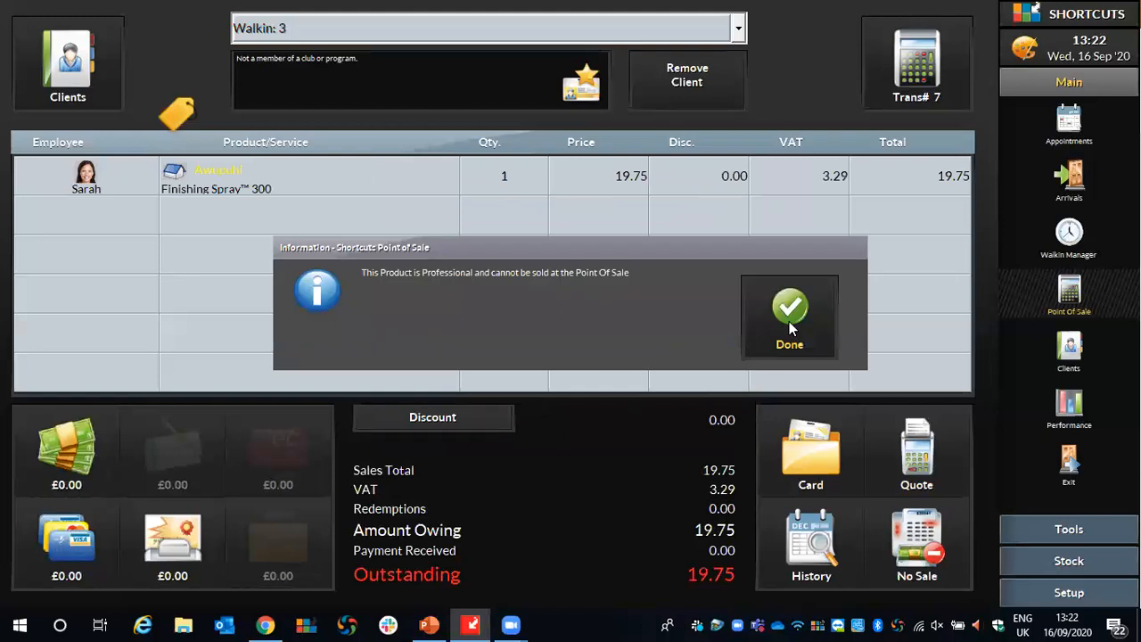
left_click(789, 321)
left_click(233, 238)
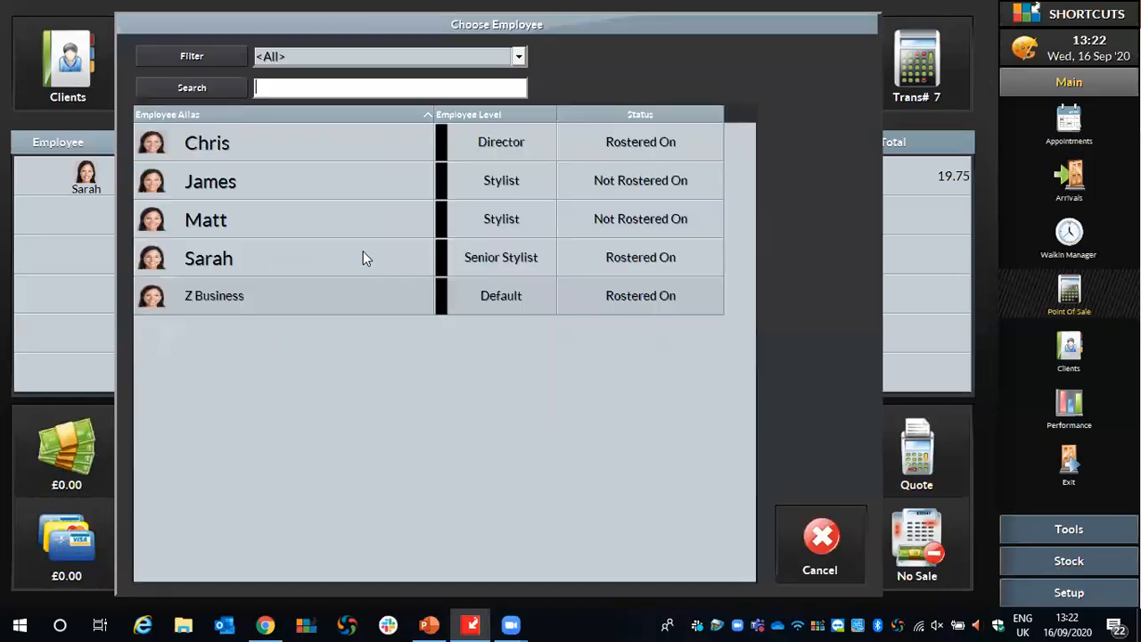
left_click(822, 535)
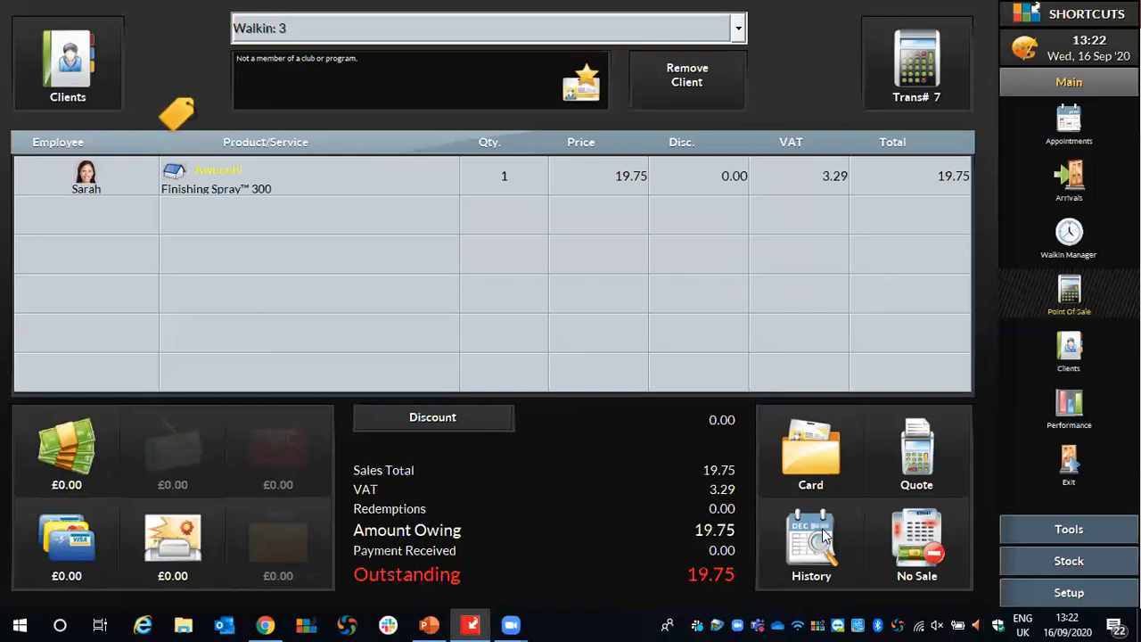
- Search the products for "Finishing spray" and add Extra-Body Finishing Spray 125 to the walk-in sale
type("F")
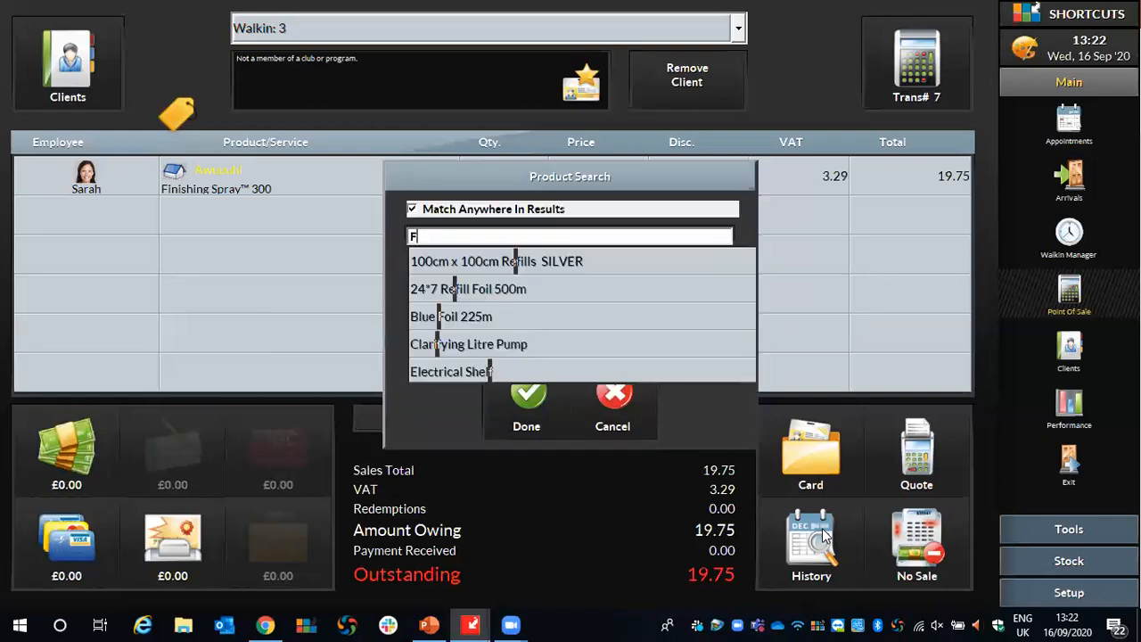
type("inishing spray")
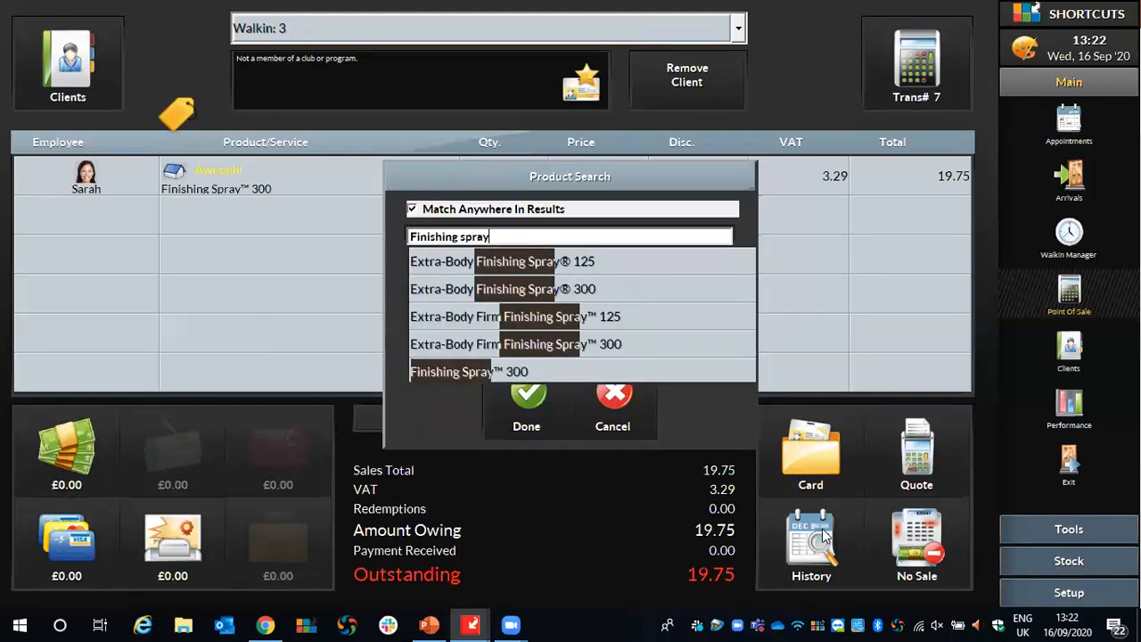
left_click(503, 262)
left_click(527, 403)
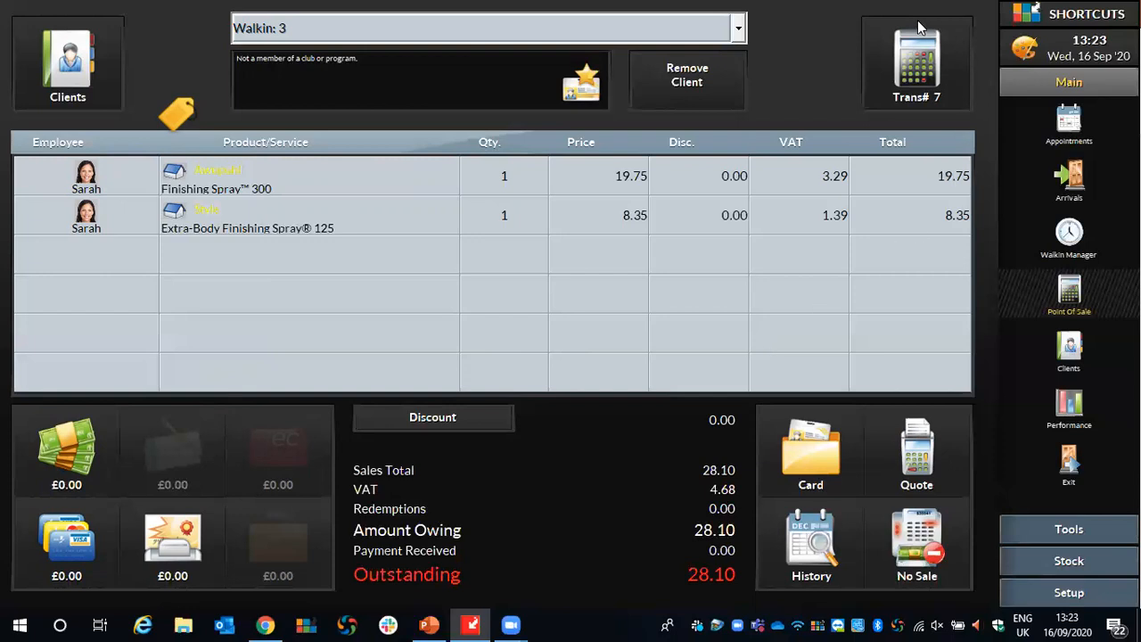
- Open the day's Point of Sale transaction list and select transaction 1, then transaction 2
left_click(954, 71)
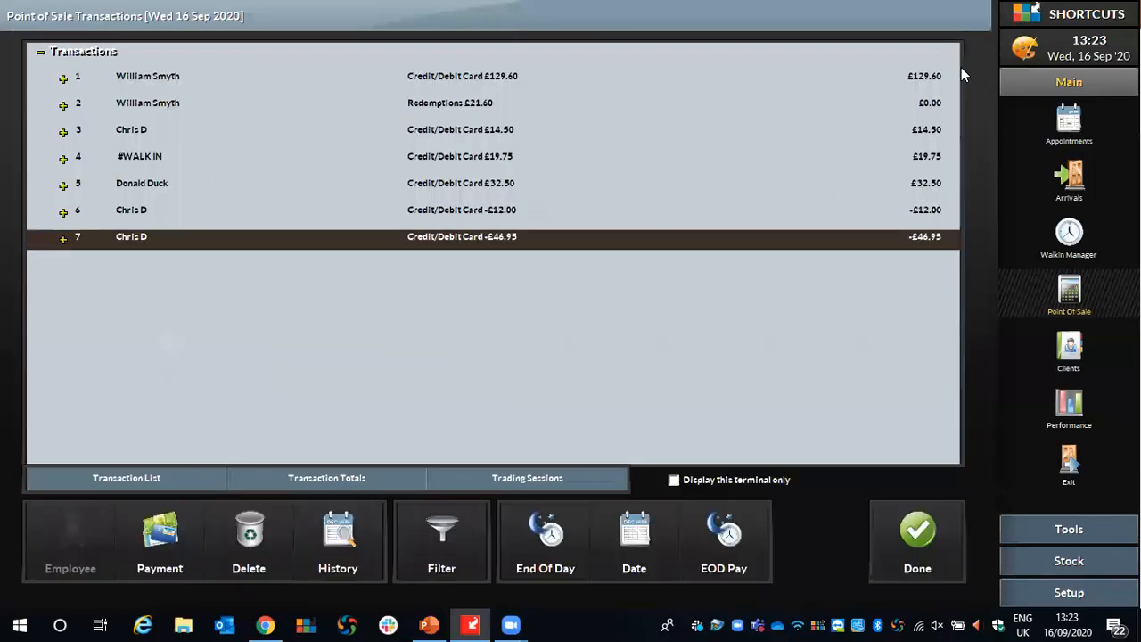
left_click(162, 77)
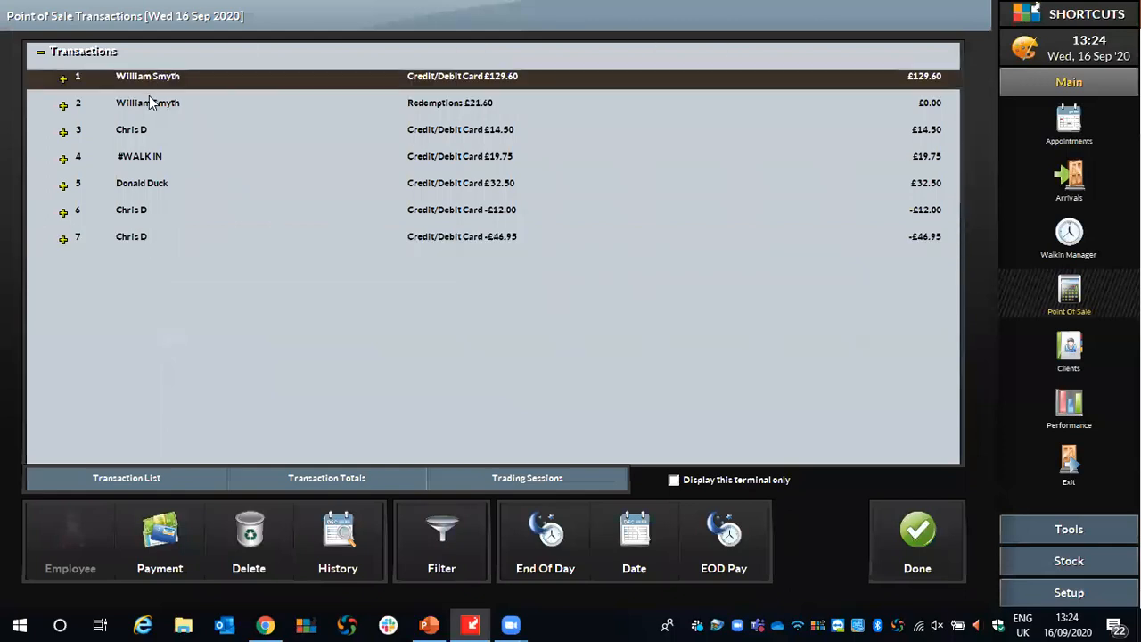
left_click(145, 108)
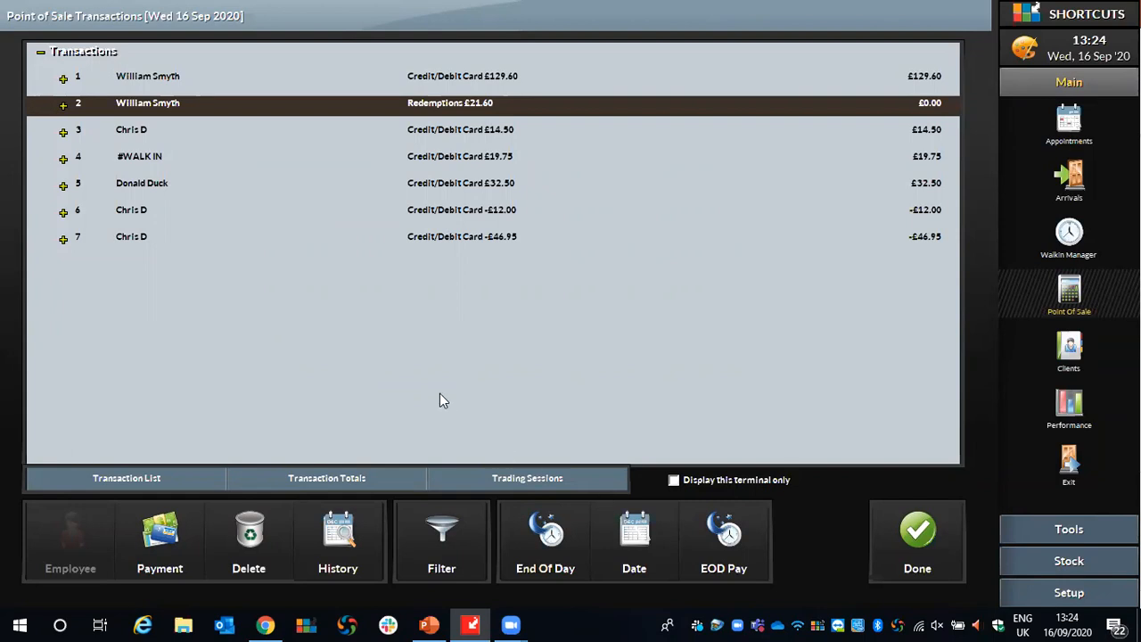
- Open the payment breakdown of transaction 3 through its Ladies Blow Dry line and set the credit/debit card amount to 0
left_click(62, 132)
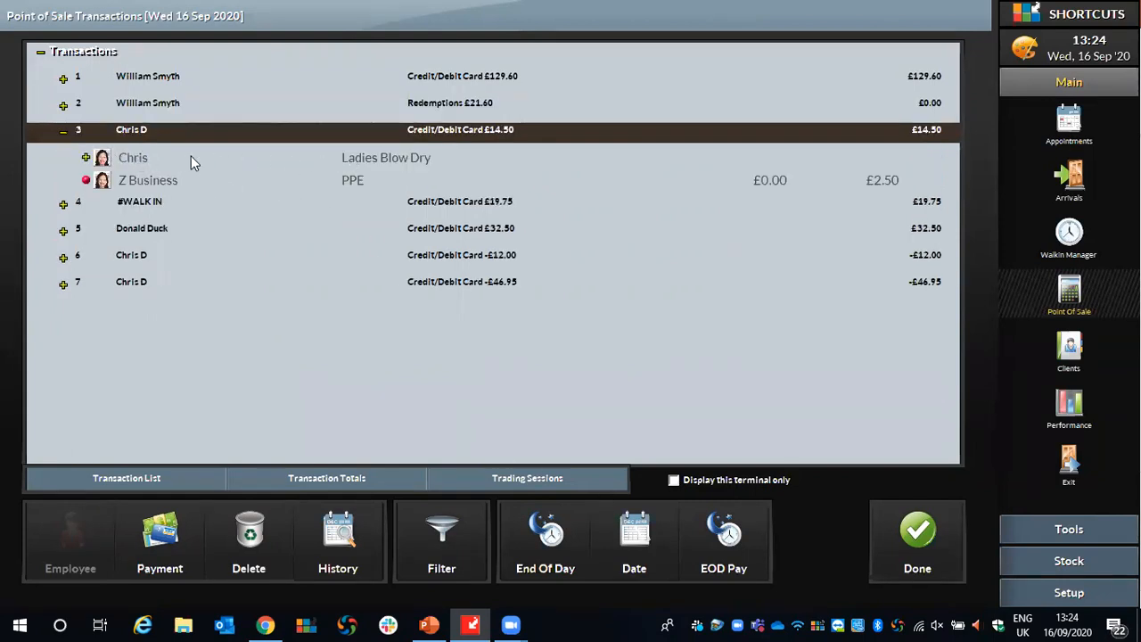
left_click(145, 160)
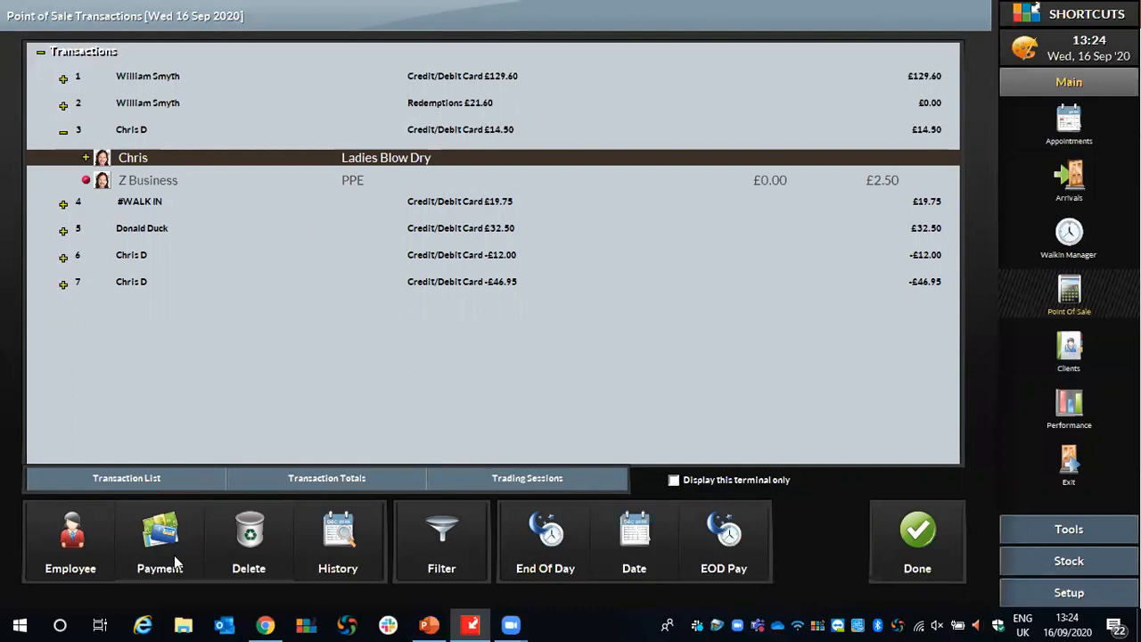
left_click(152, 546)
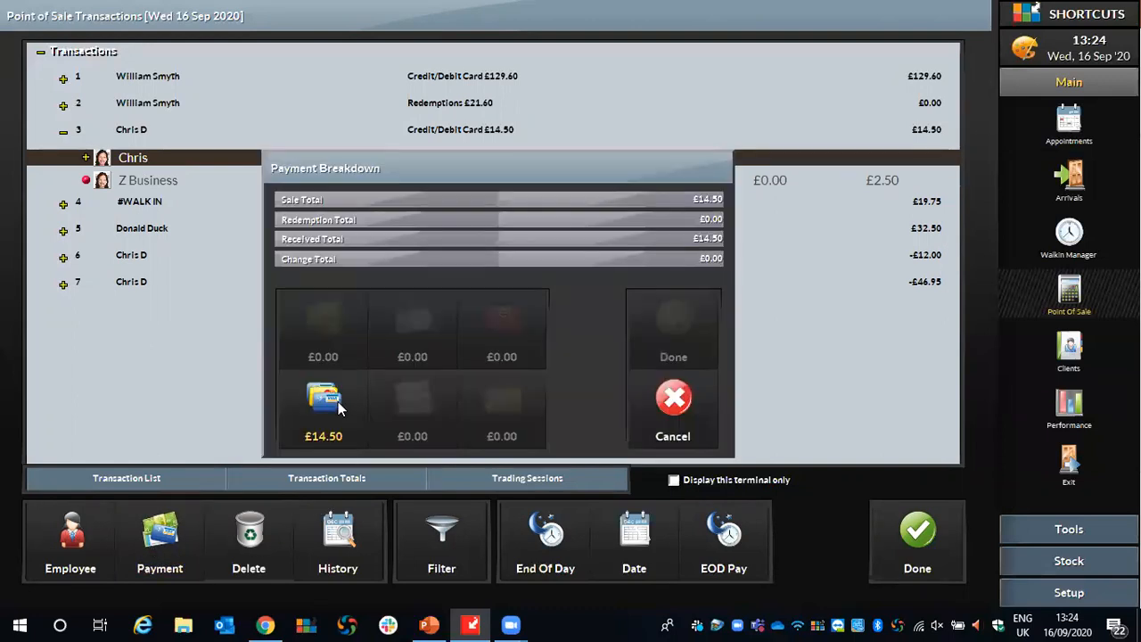
left_click(325, 399)
left_click(412, 288)
left_click(420, 421)
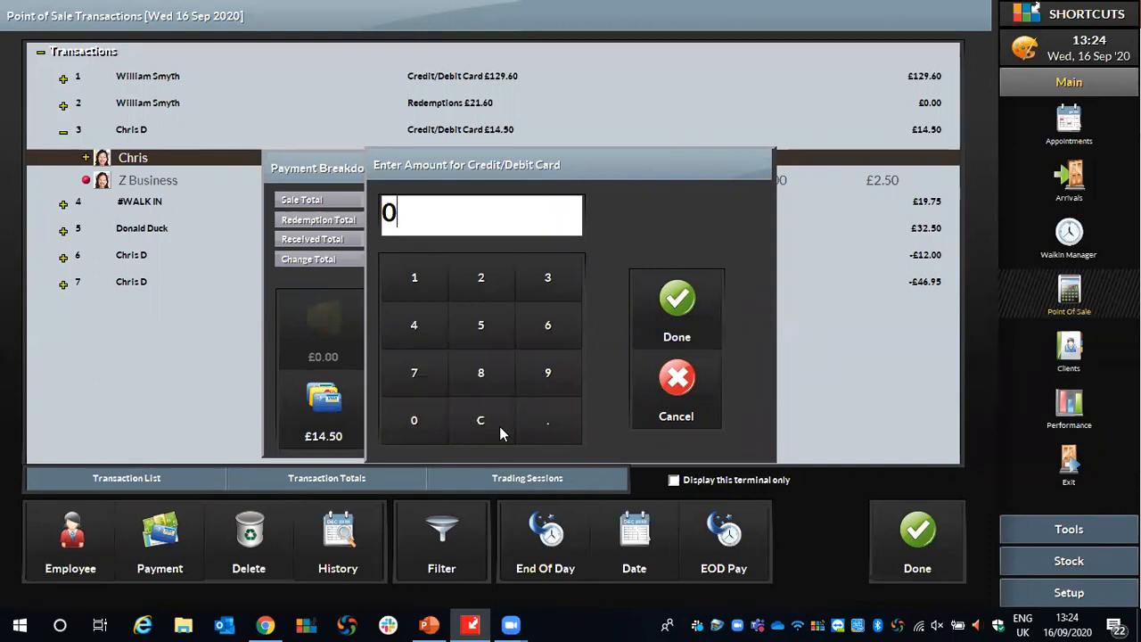
left_click(668, 306)
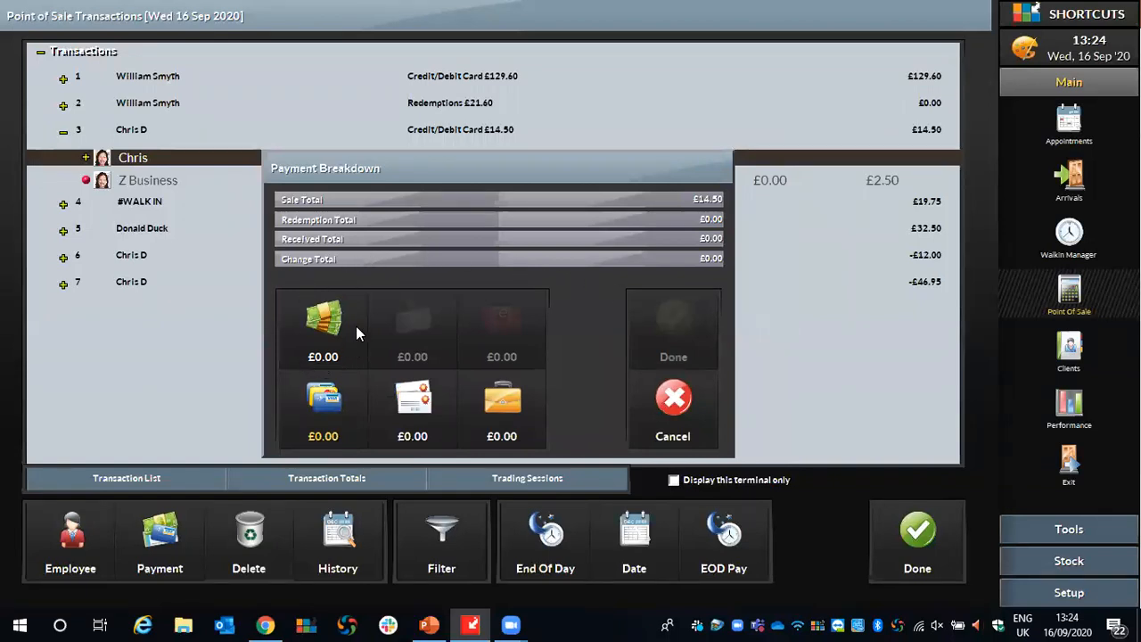
- Update transaction 3 with a cash payment of £14.50 and return to the appointment book
left_click(304, 336)
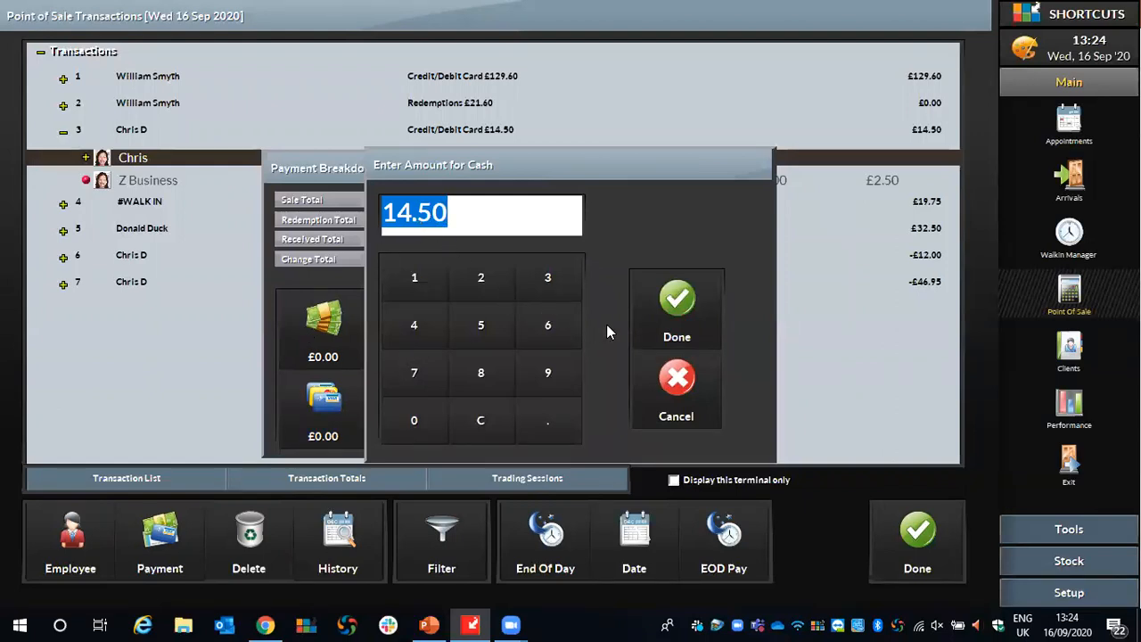
left_click(675, 301)
left_click(675, 314)
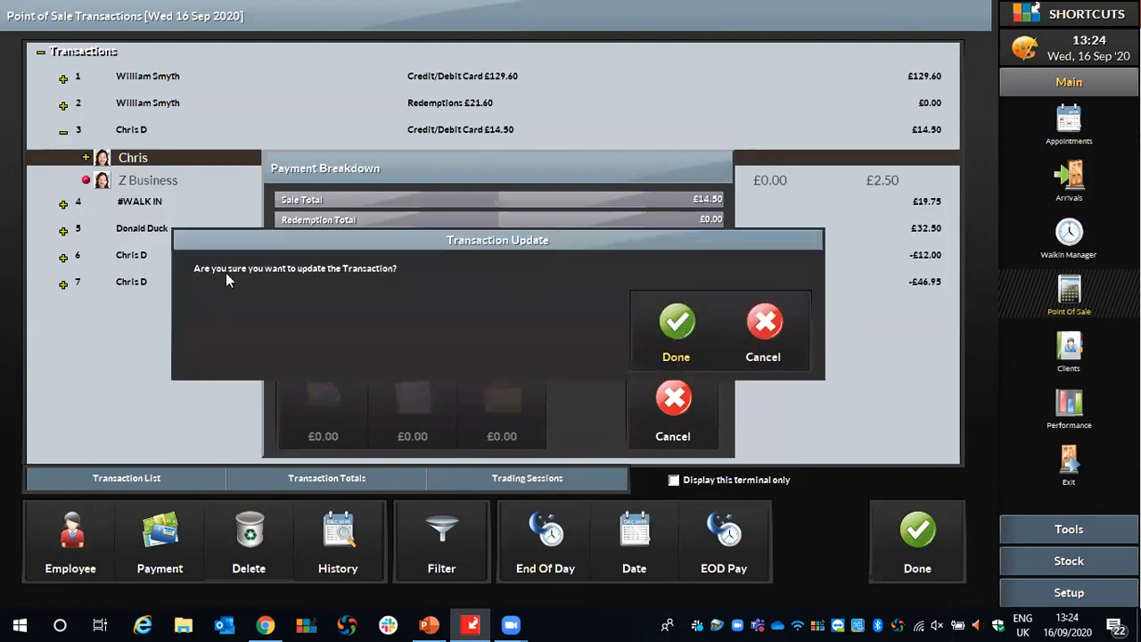
left_click(675, 325)
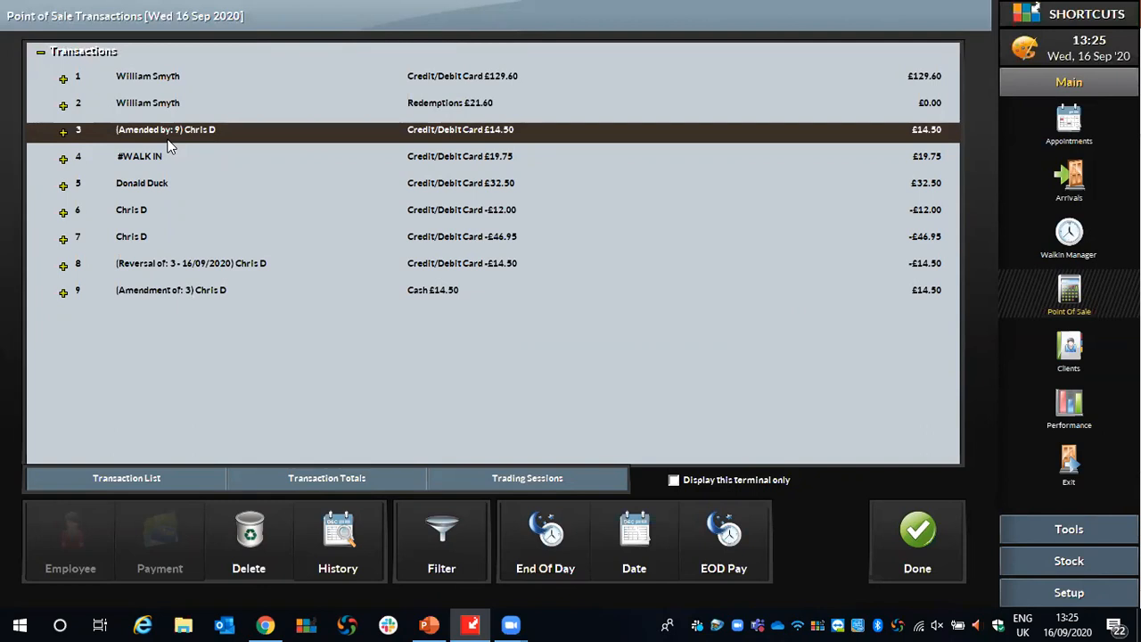
left_click(939, 542)
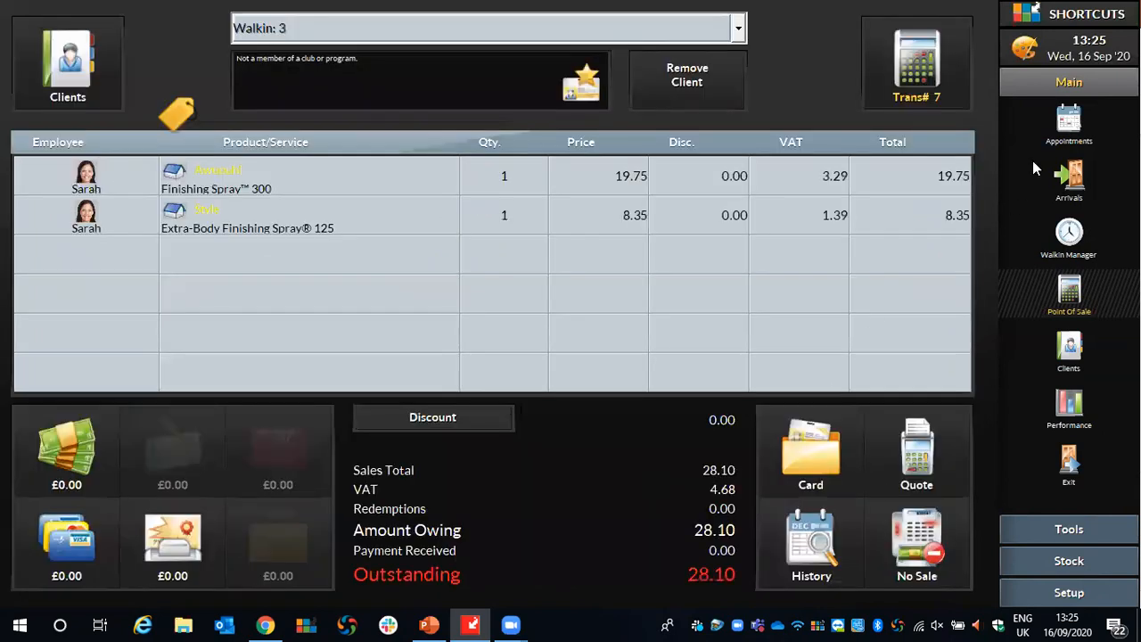
left_click(1069, 125)
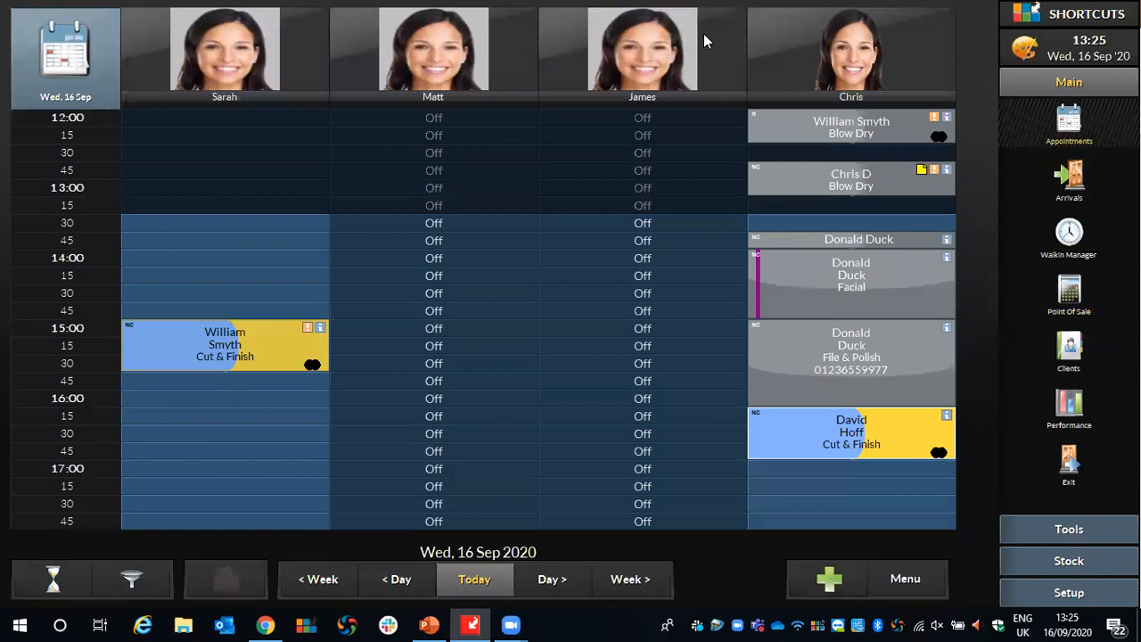